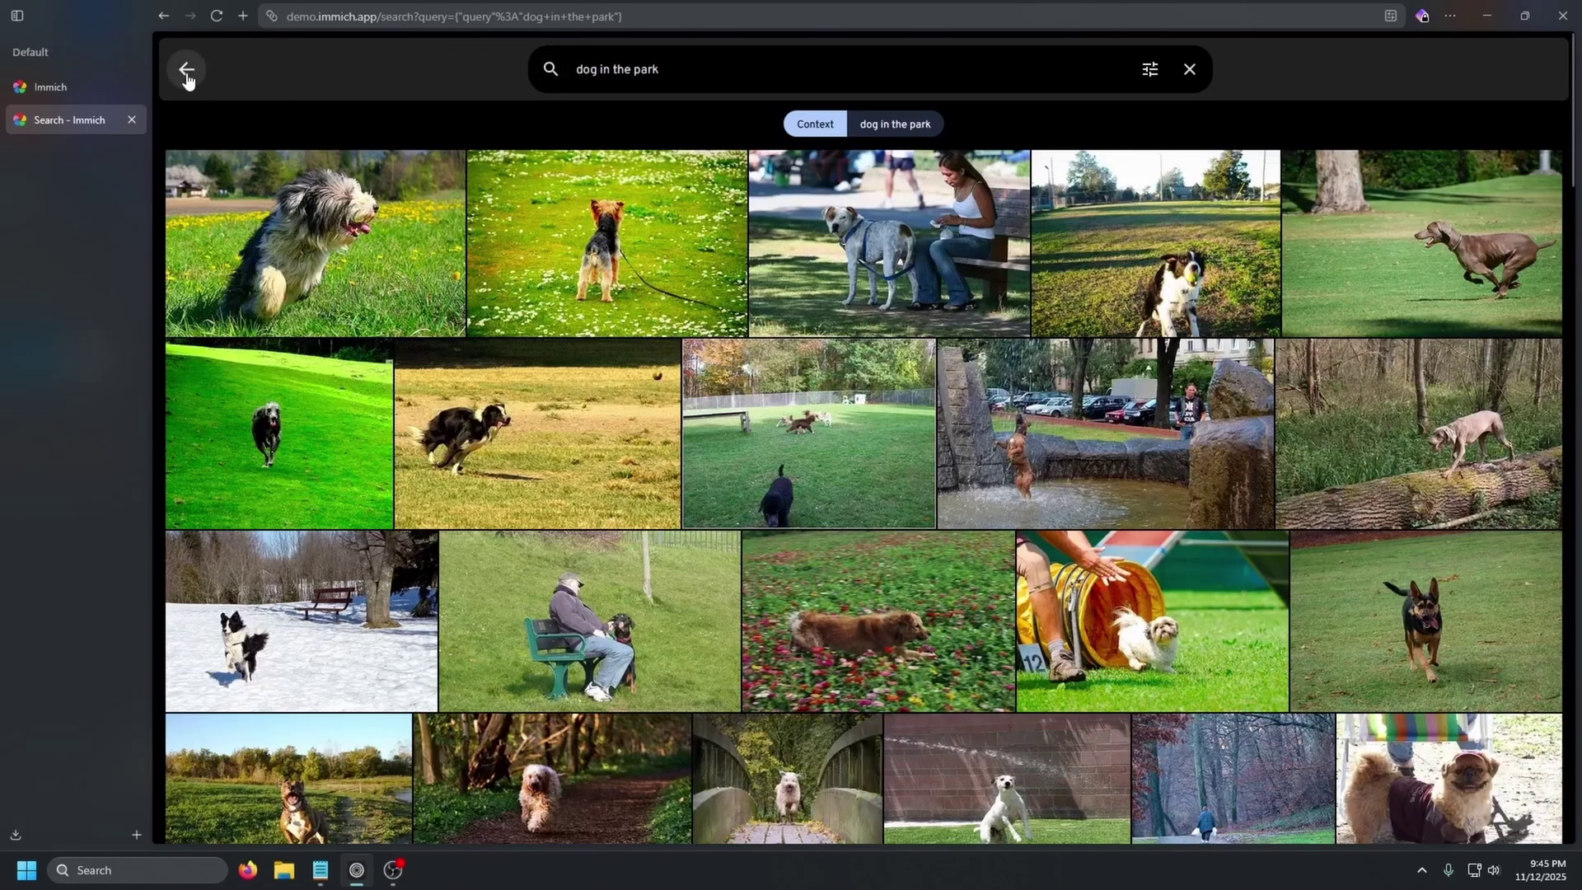
# - Leave the demo's 'dog in the park' search, view Explore, then go to the immich.app homepage
pyautogui.click(184, 66)
pyautogui.click(223, 183)
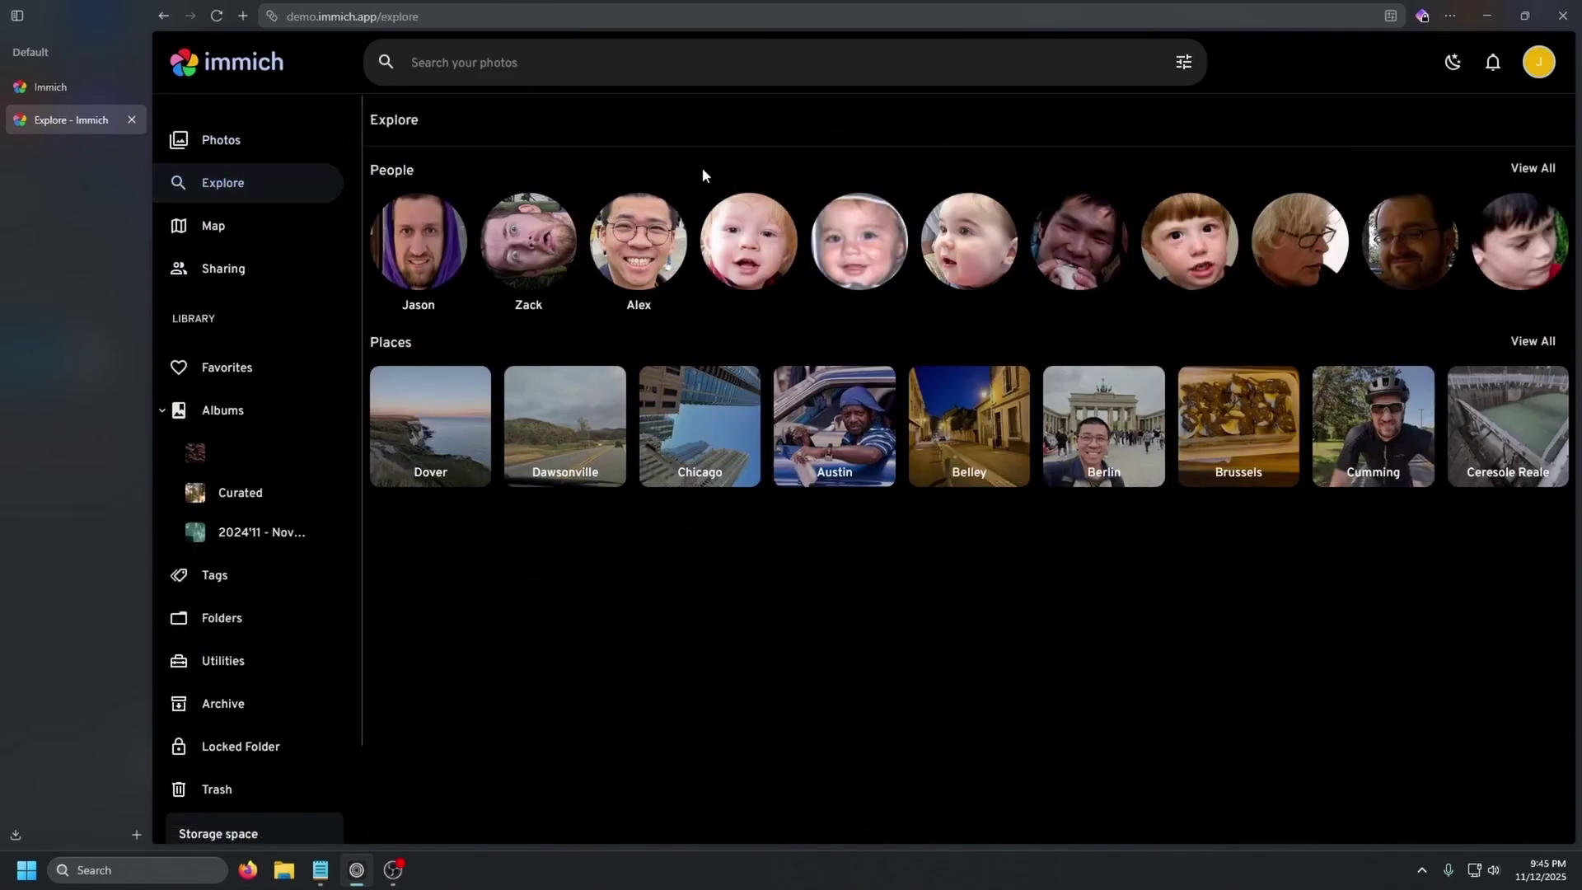
pyautogui.click(50, 86)
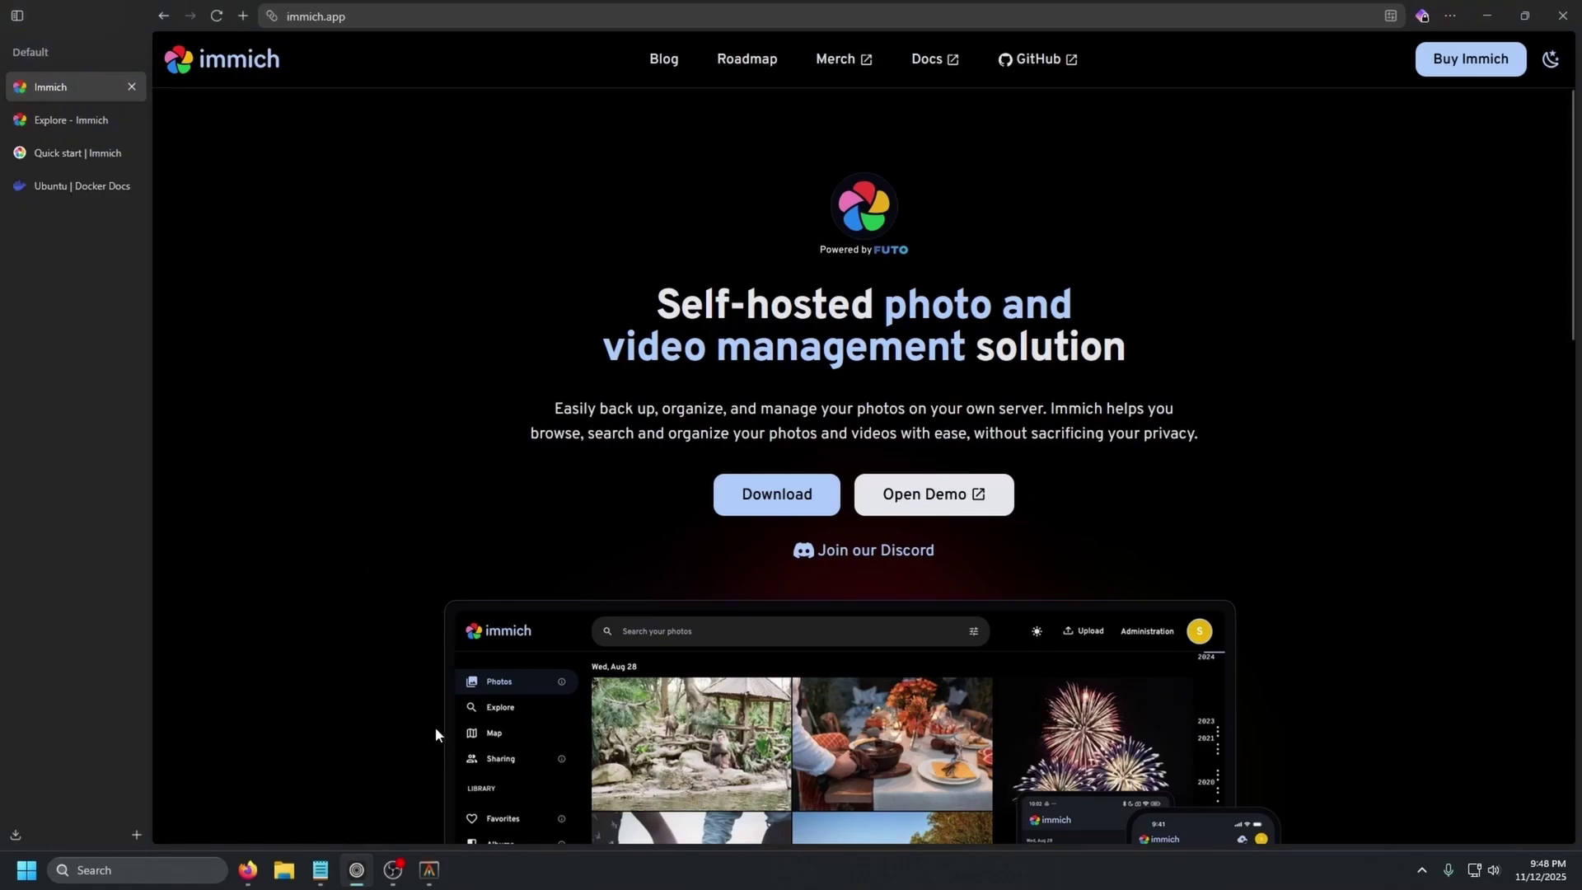
# - Copy Docker's apt repository setup commands from the Ubuntu guide and run them on the server
pyautogui.click(429, 870)
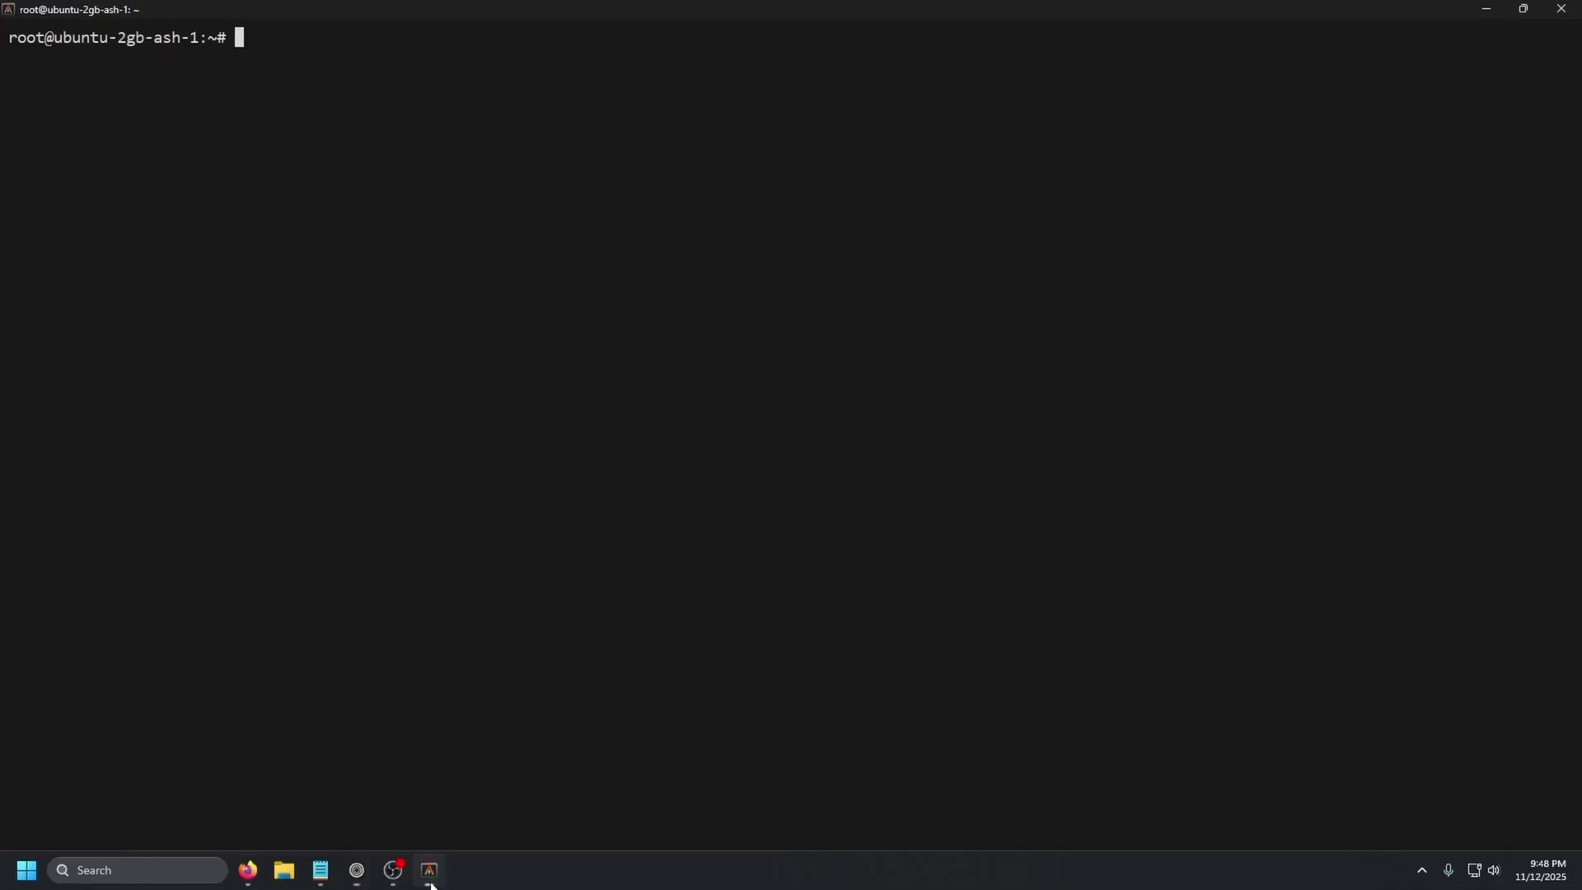
pyautogui.click(356, 870)
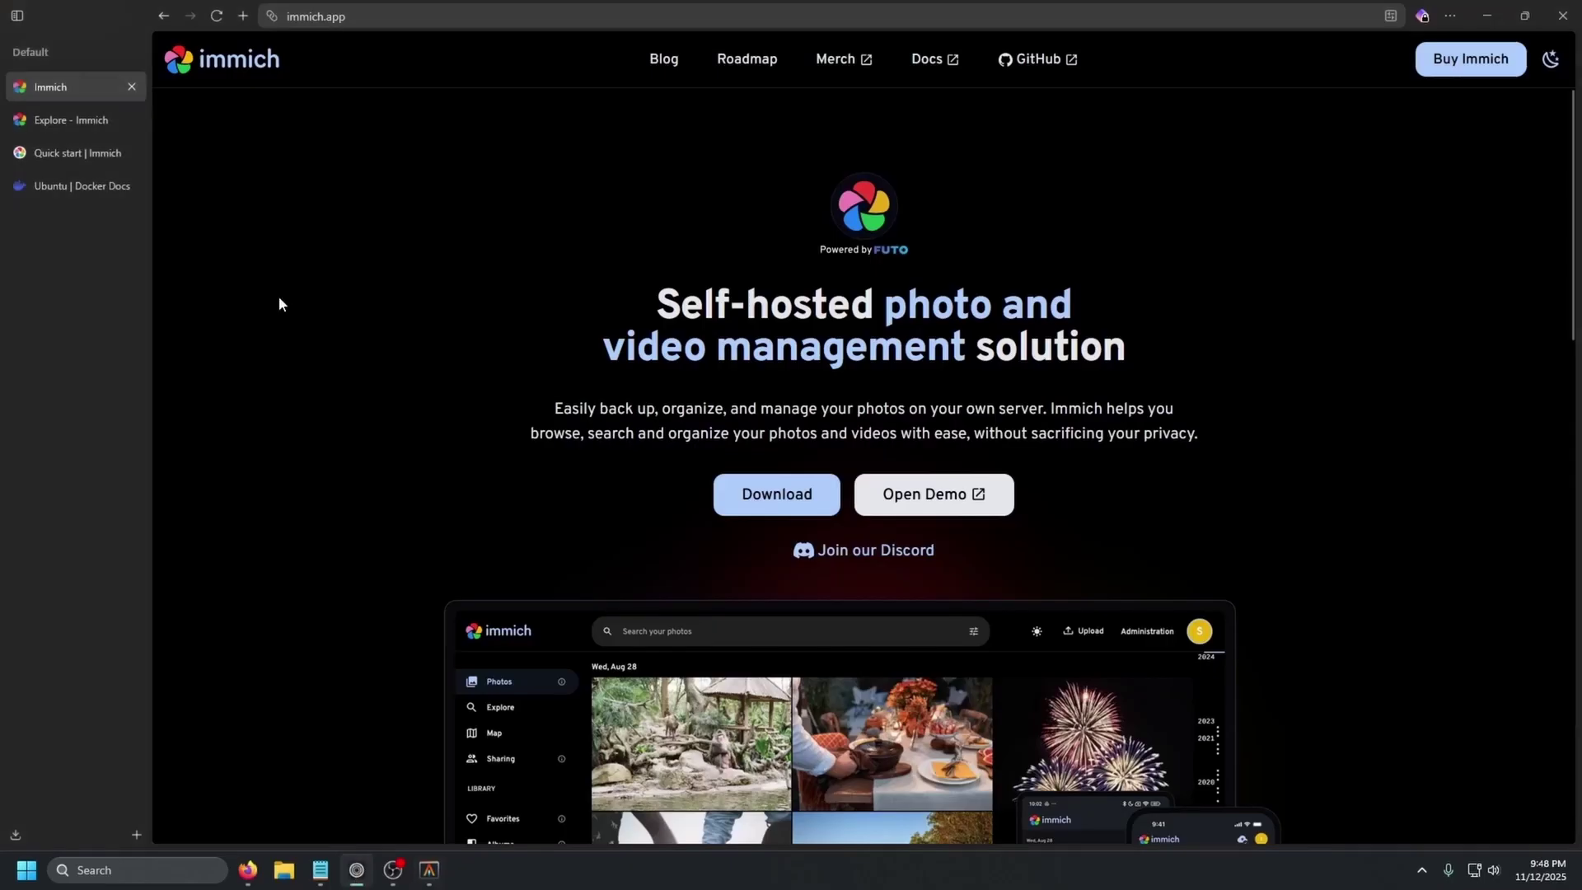
pyautogui.click(50, 188)
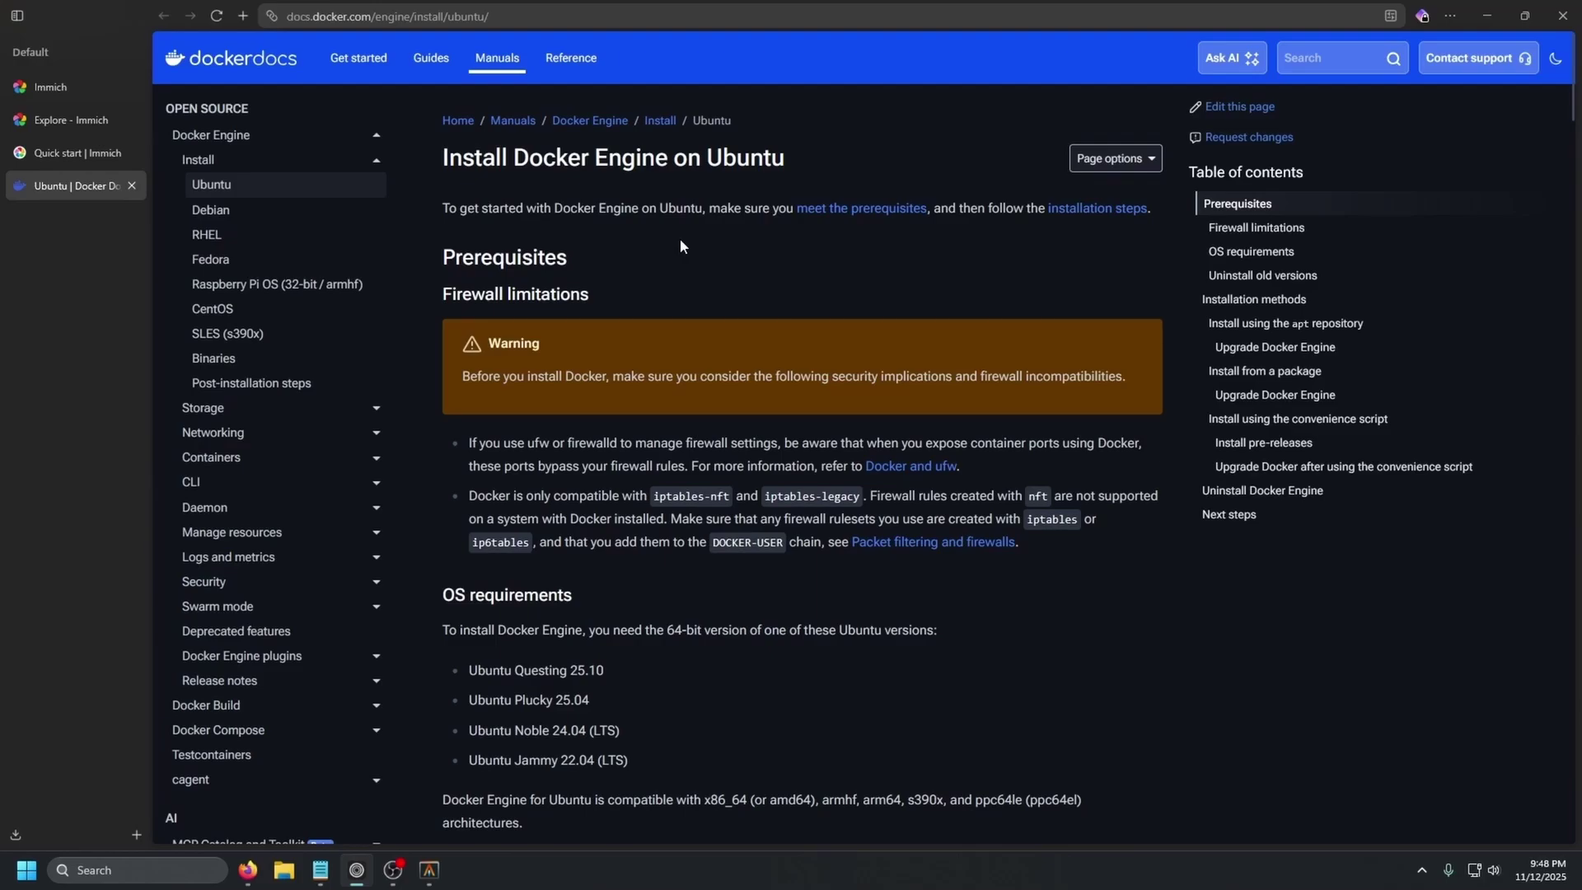
pyautogui.scroll(-10, 679, 246)
pyautogui.scroll(-7, 679, 247)
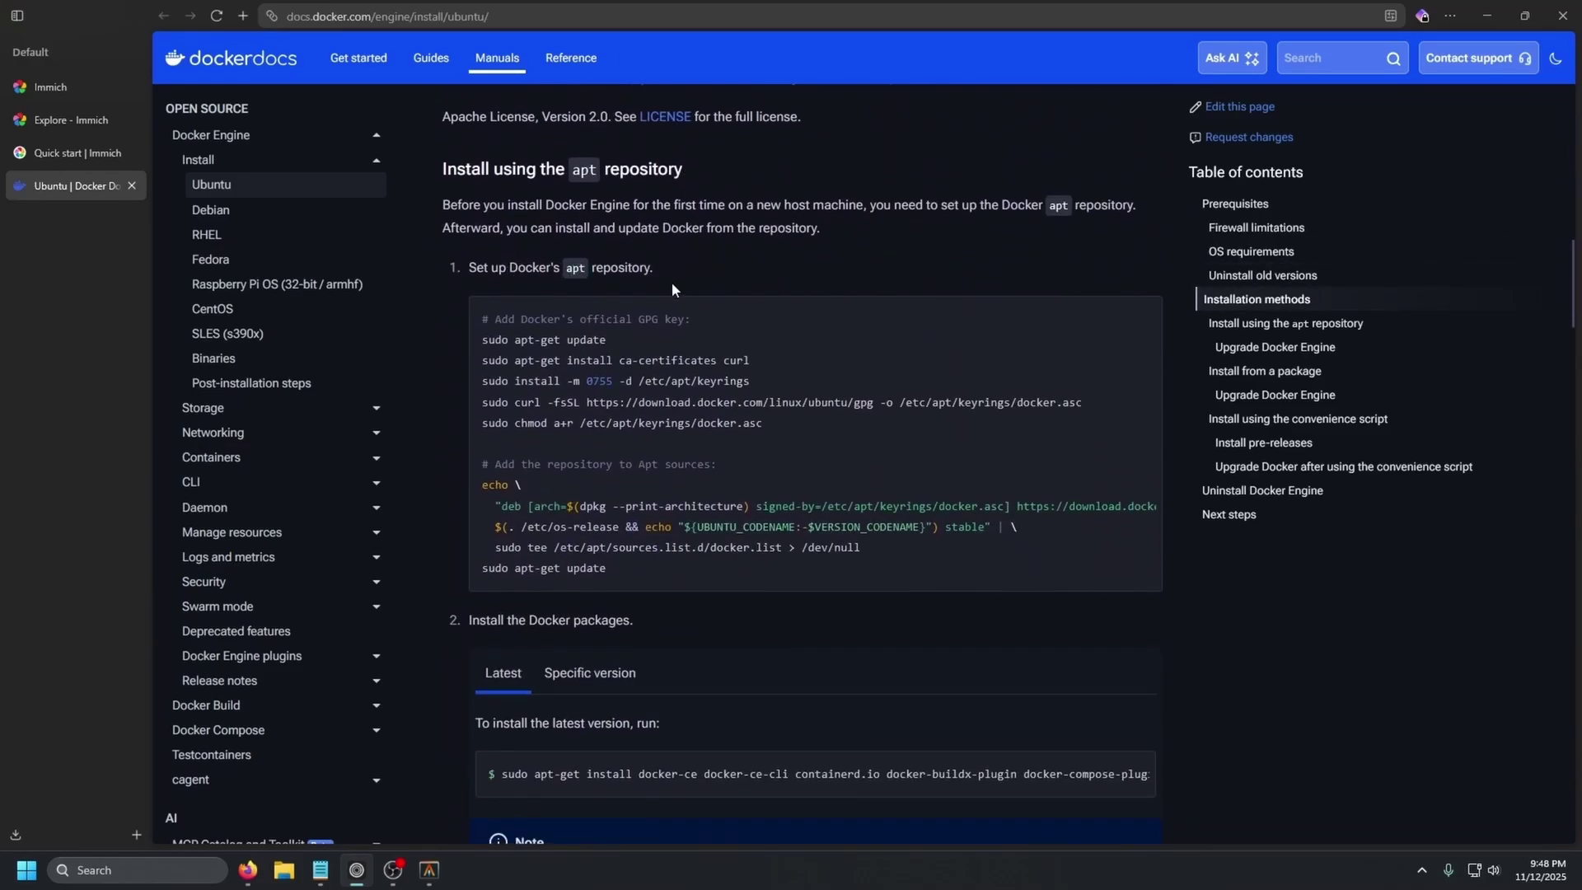
pyautogui.click(1139, 321)
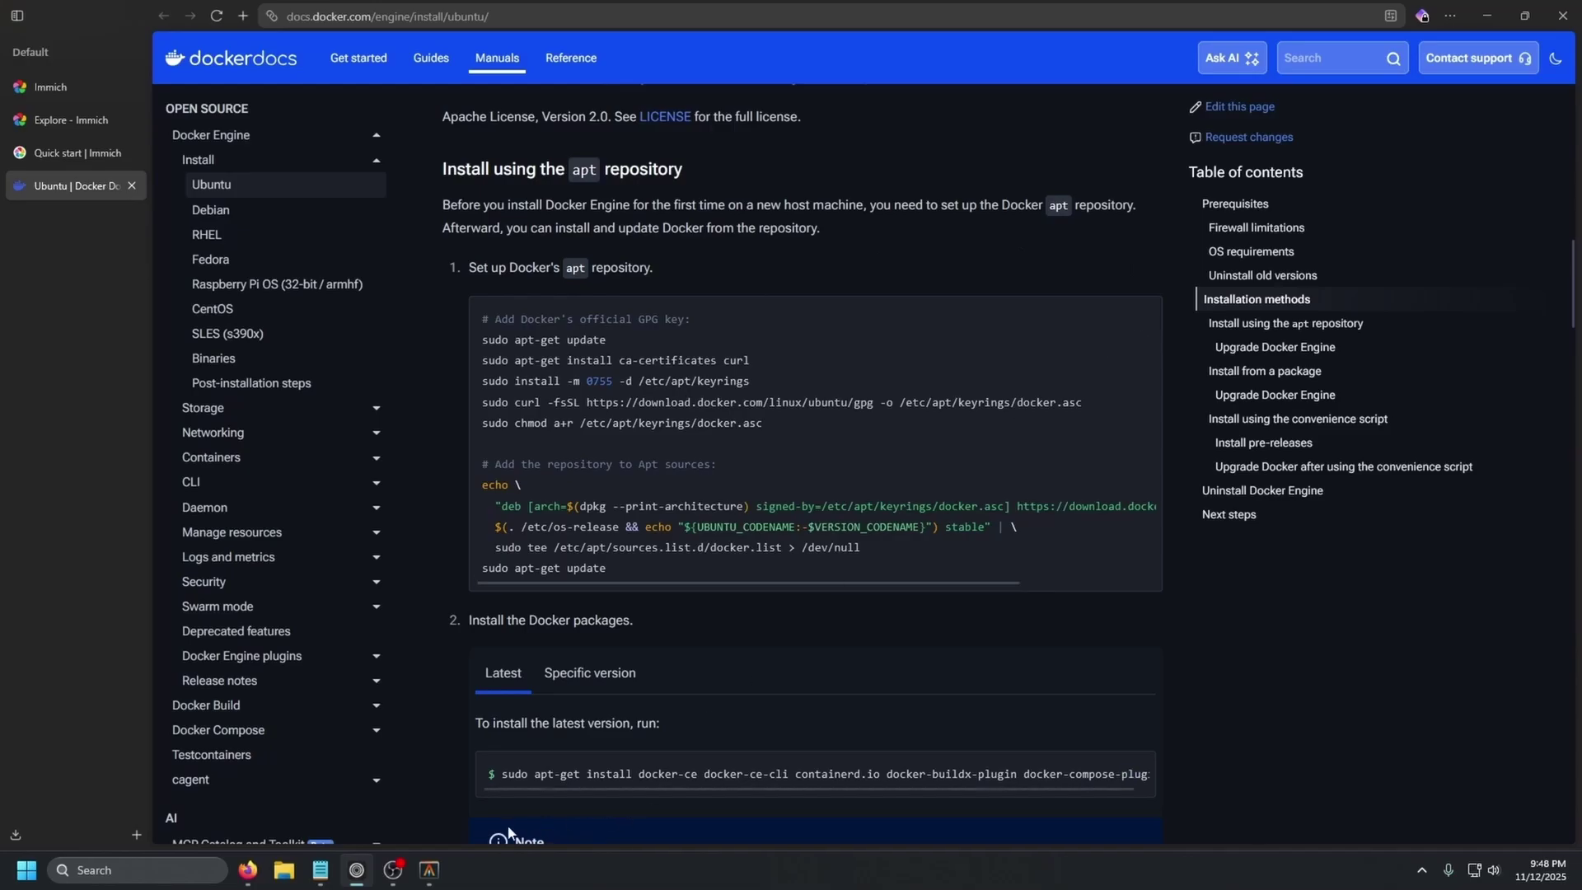
pyautogui.click(429, 870)
pyautogui.hotkey('ctrl', 'v')
pyautogui.press('Return')
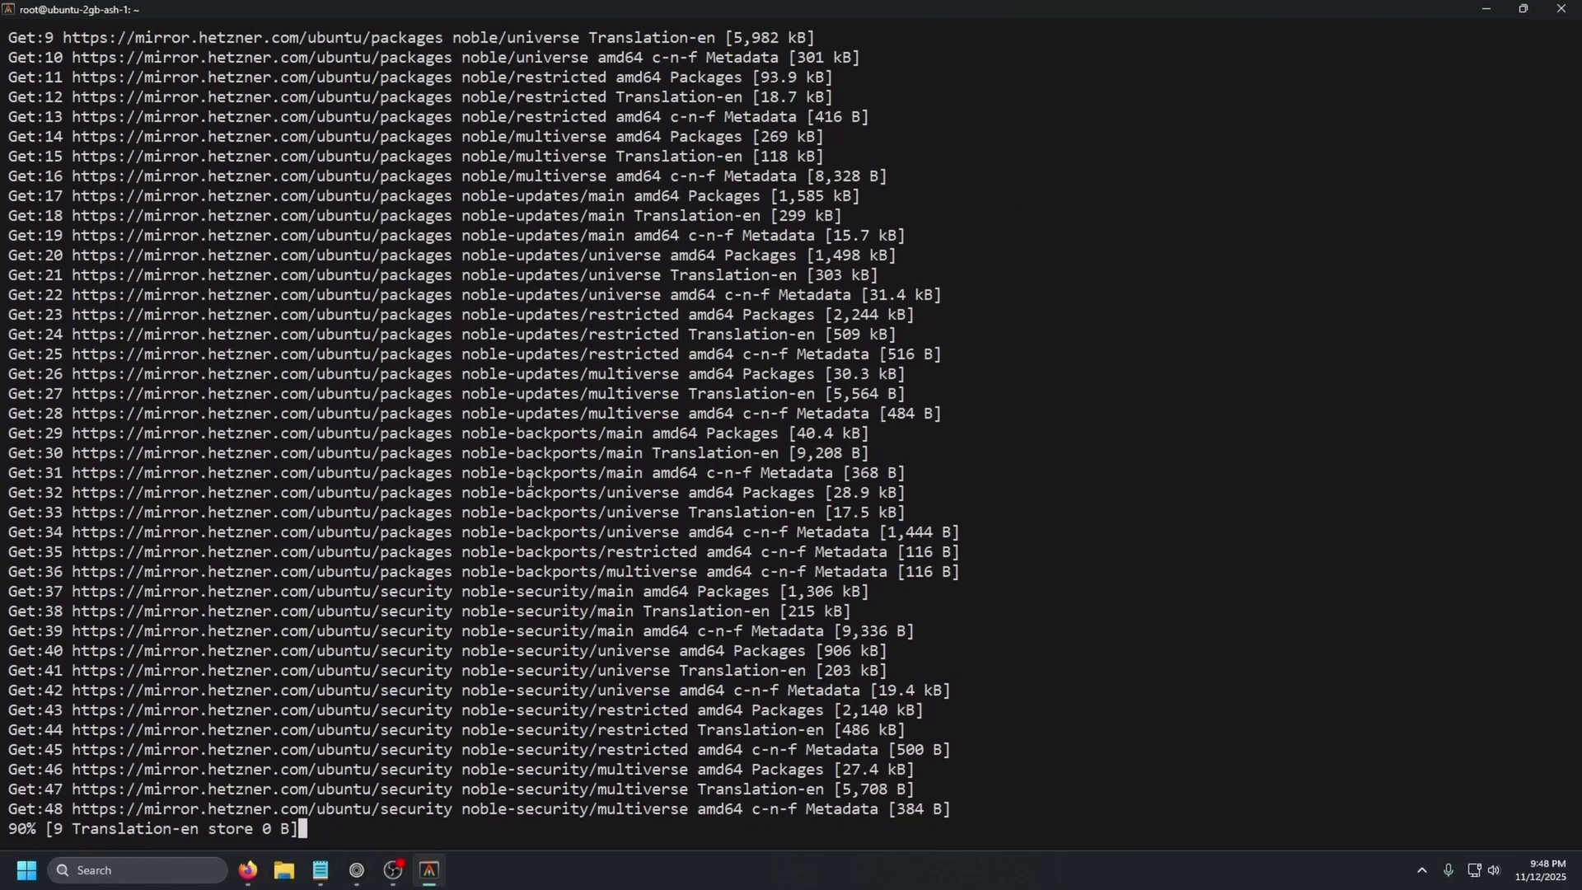
# - Run Docker's package install command on the server, confirm with y, then return to Immich Quick start
pyautogui.click(357, 870)
pyautogui.scroll(-4, 666, 506)
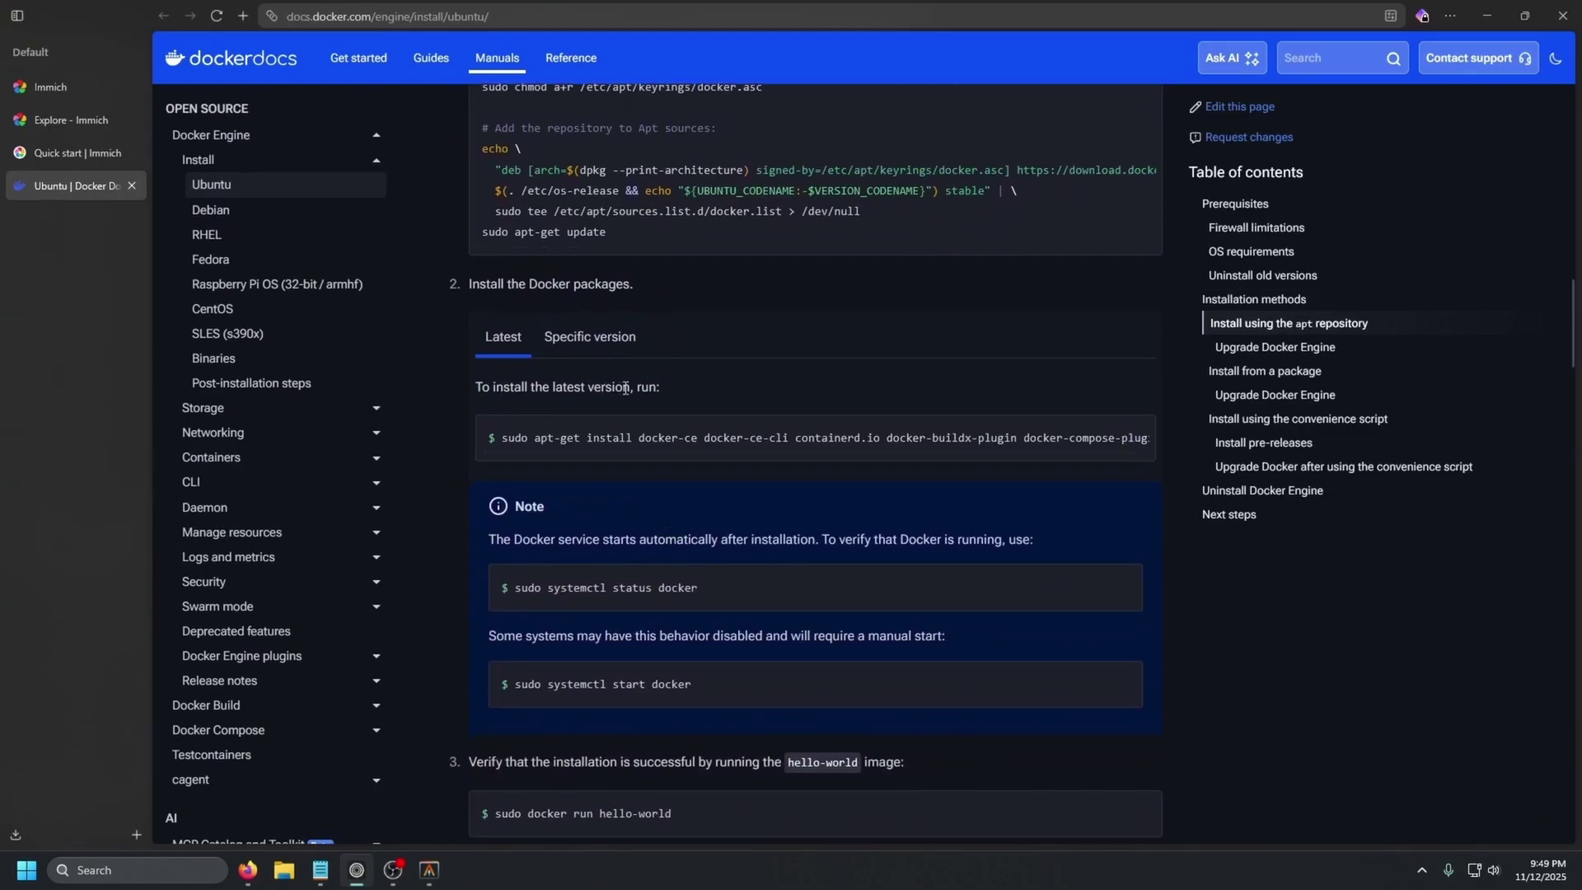
pyautogui.click(1131, 443)
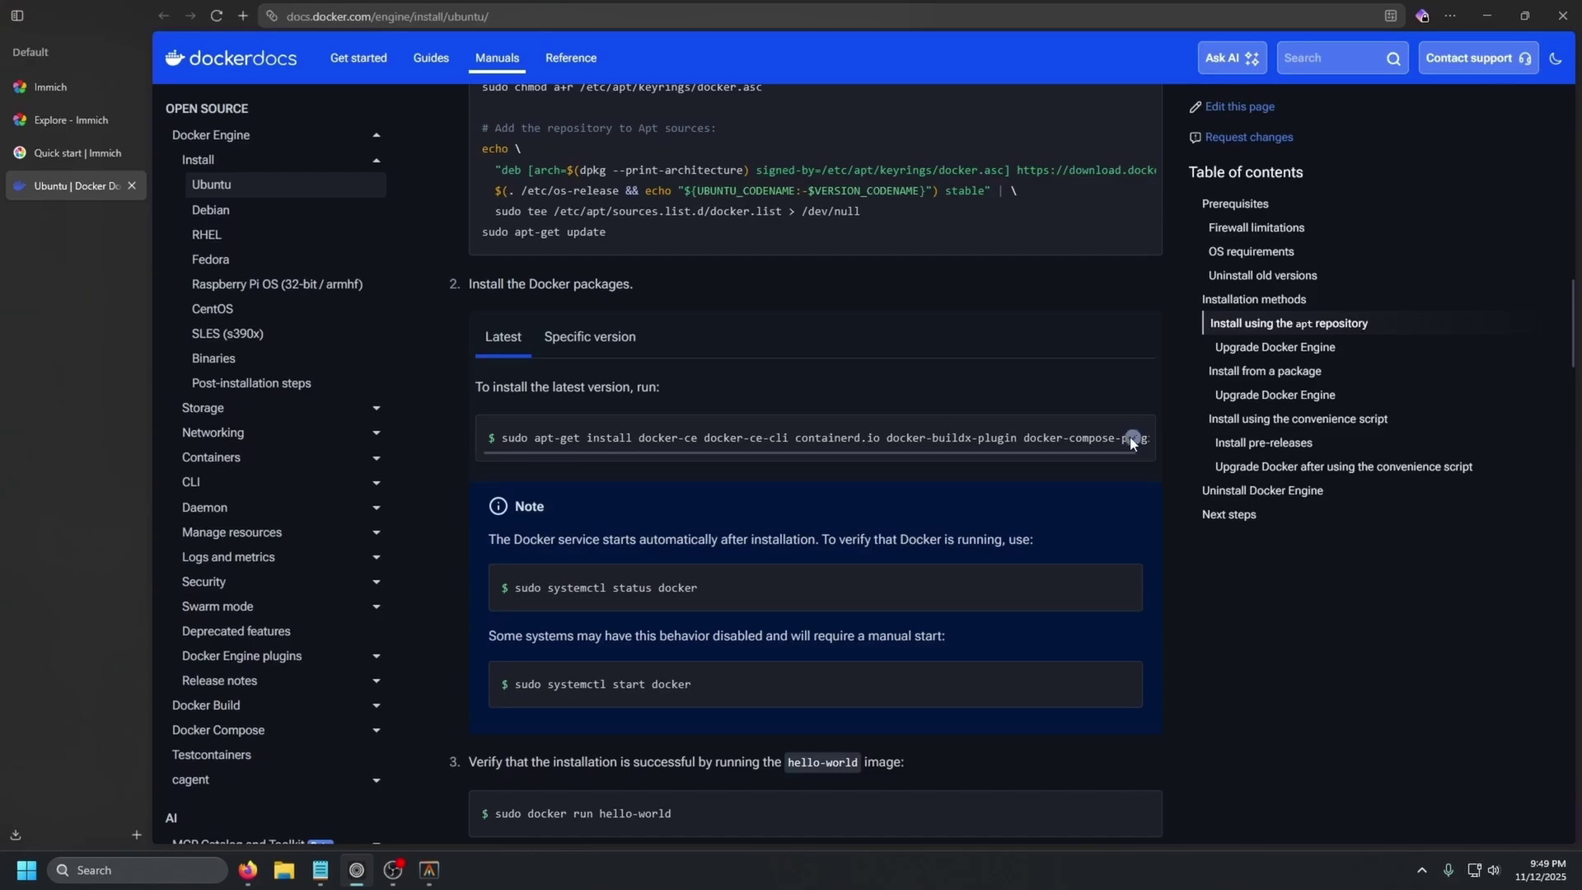
pyautogui.click(429, 870)
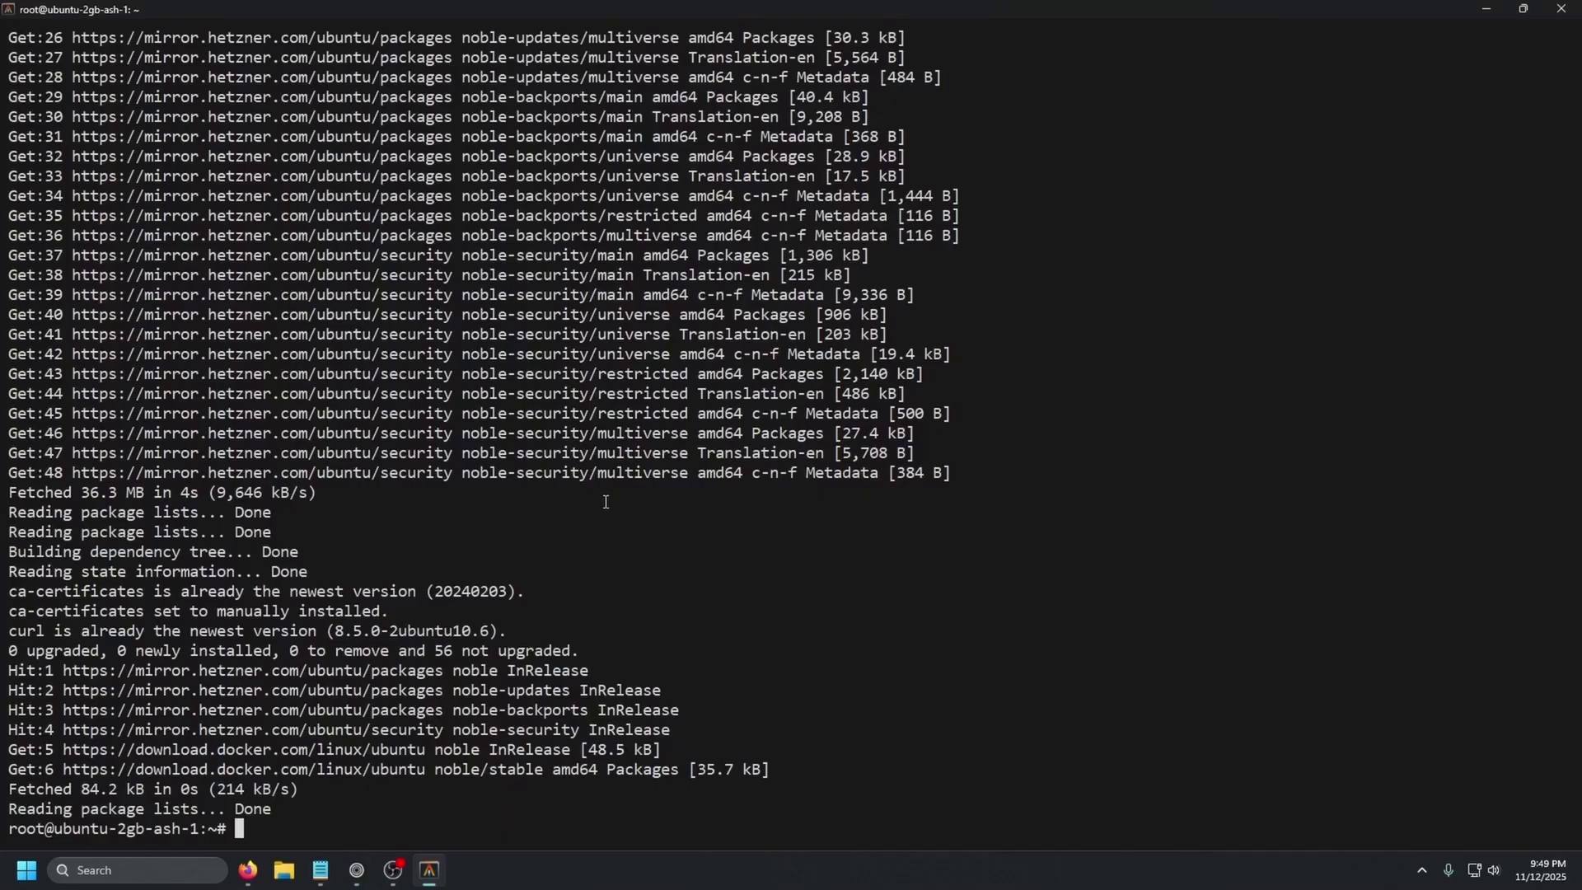
pyautogui.hotkey('ctrl', 'v')
pyautogui.press('Return')
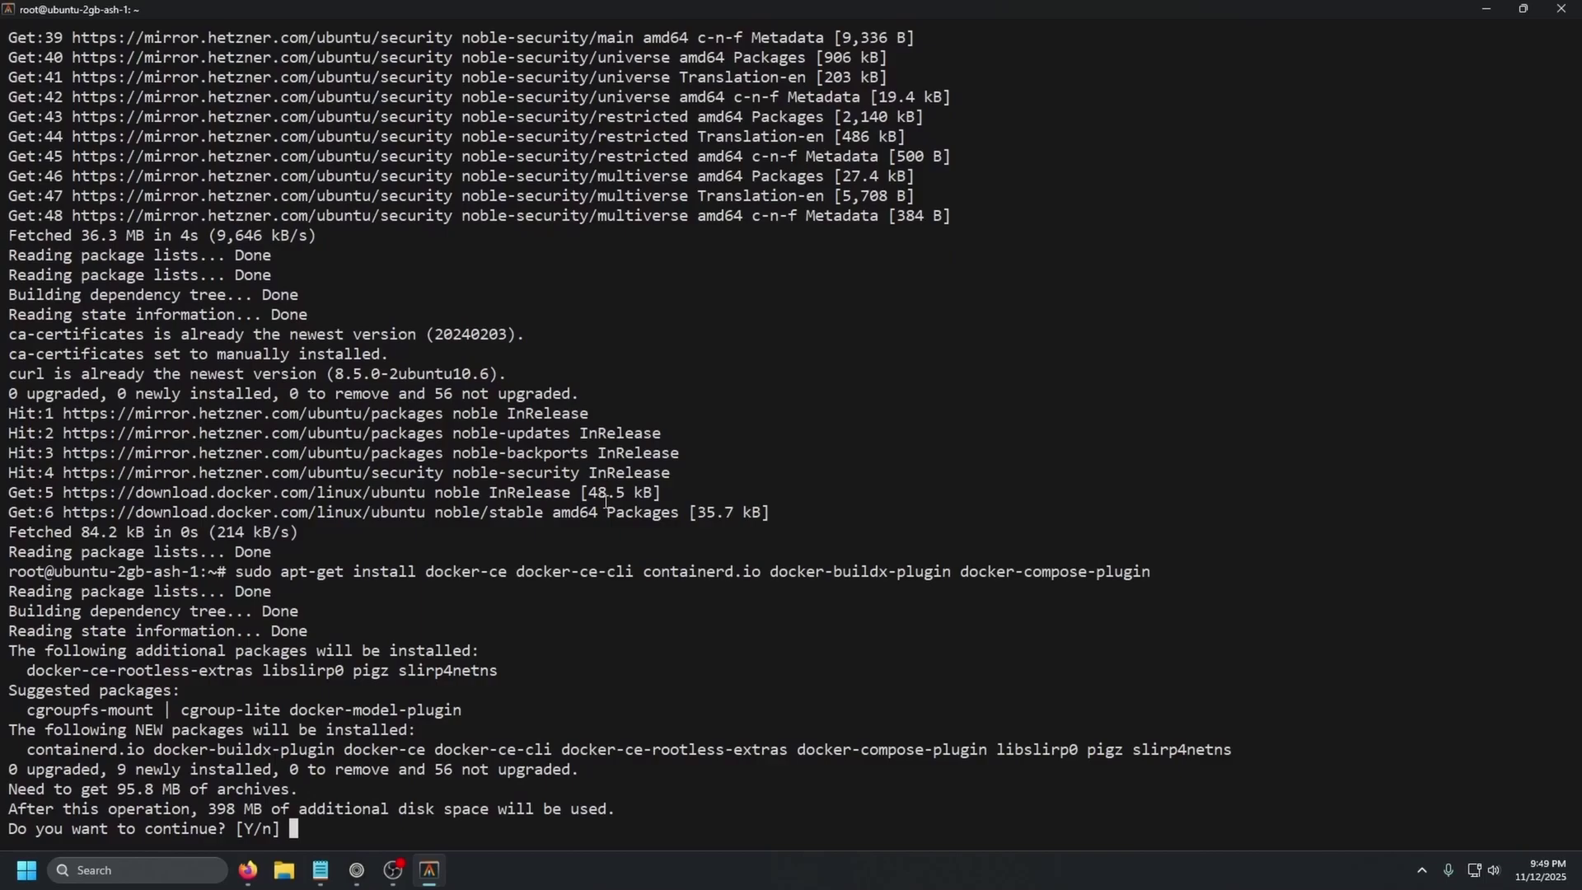
pyautogui.write('y')
pyautogui.press('Return')
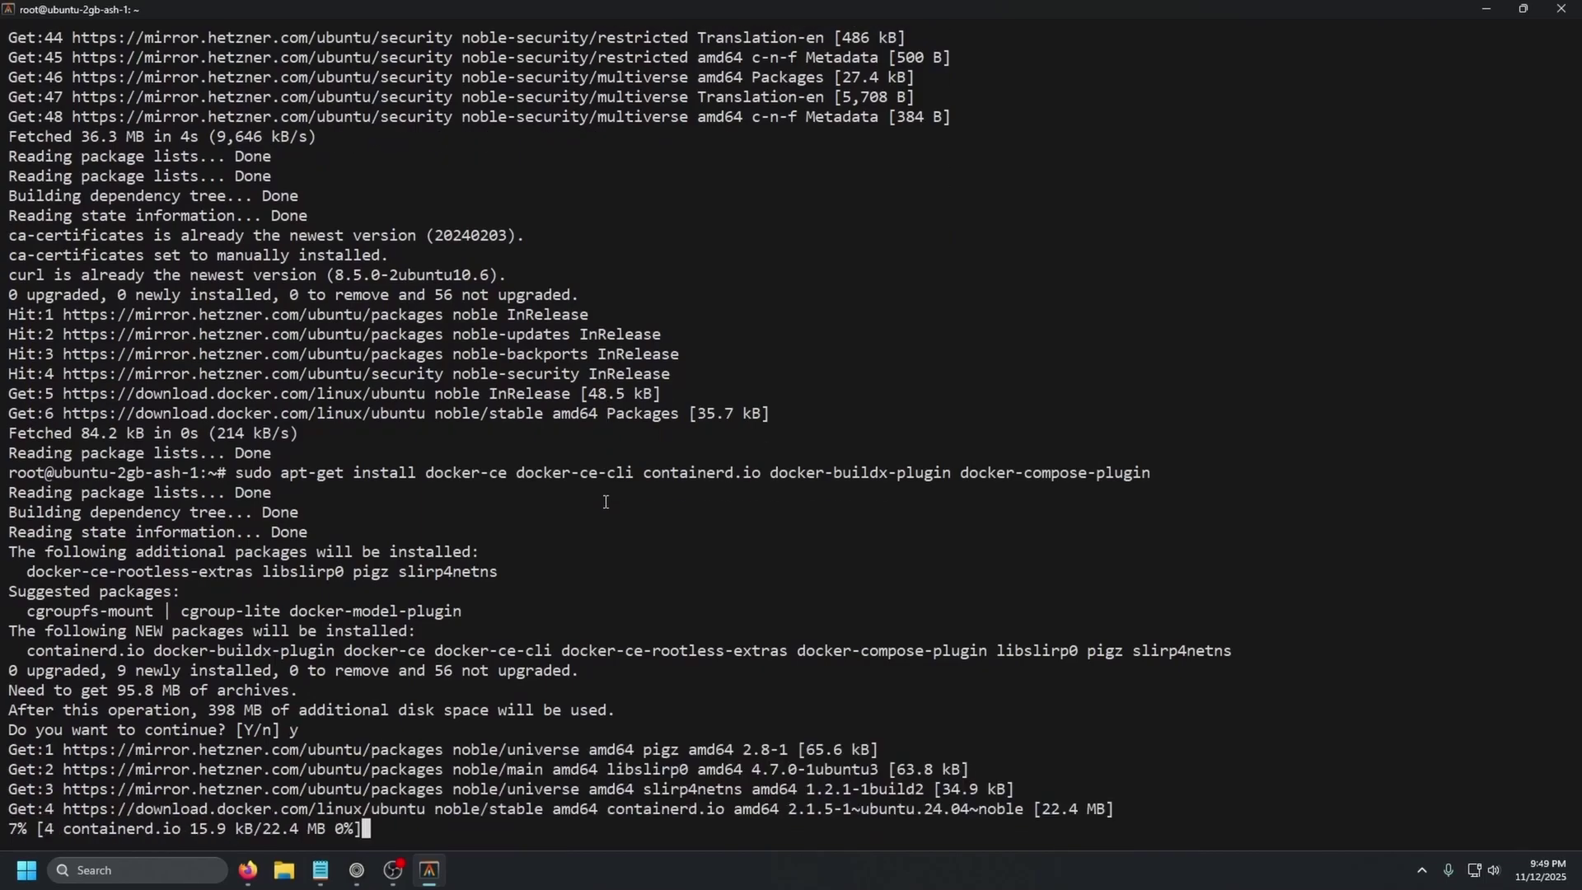
pyautogui.click(356, 870)
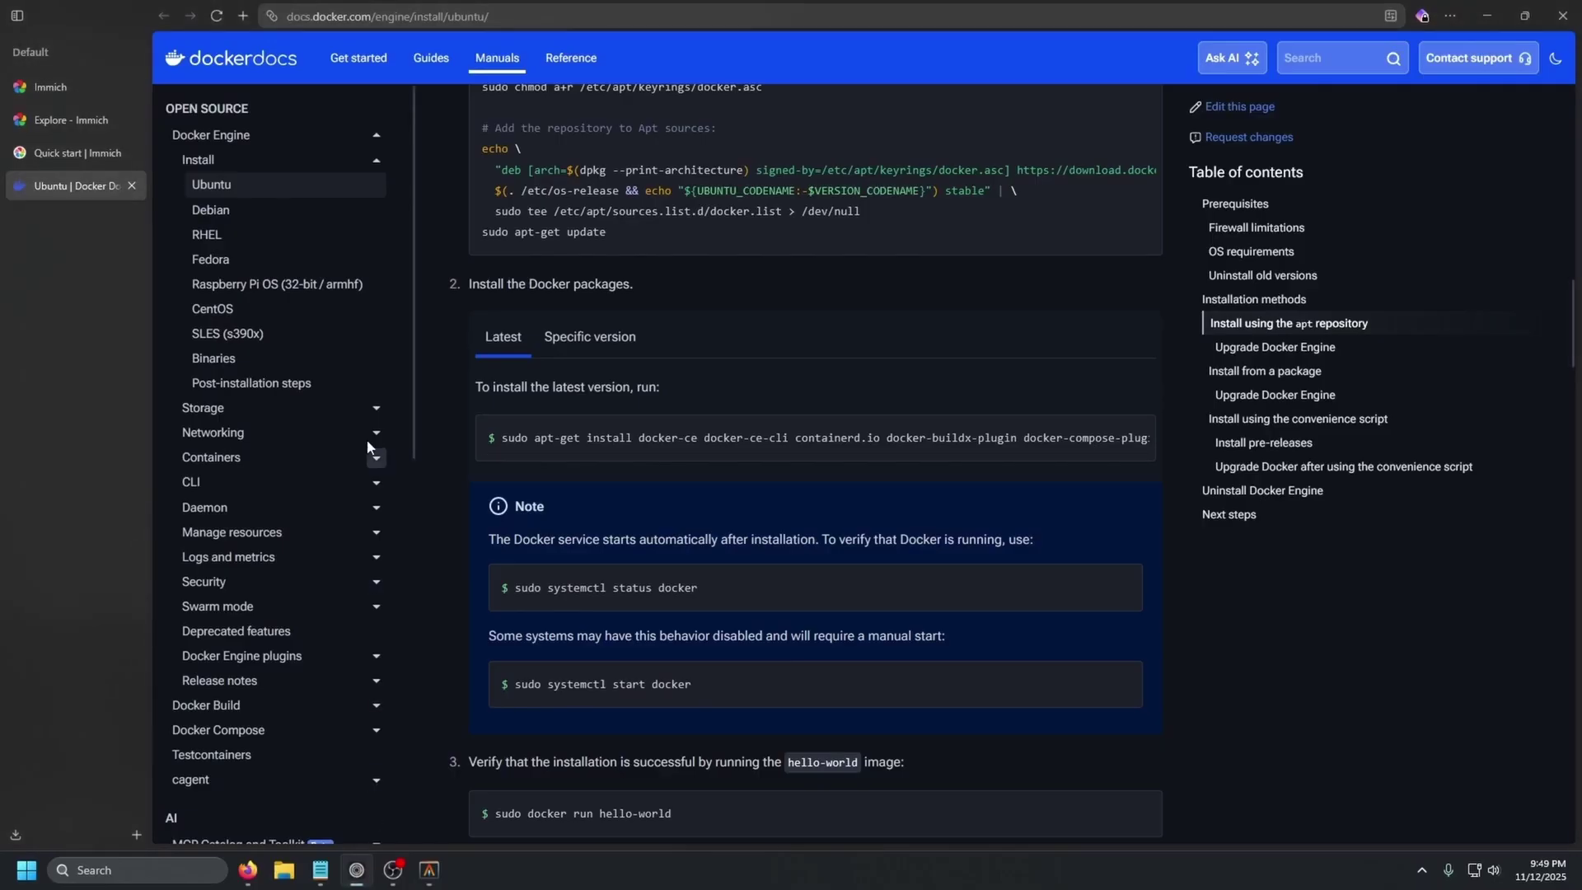
pyautogui.click(78, 151)
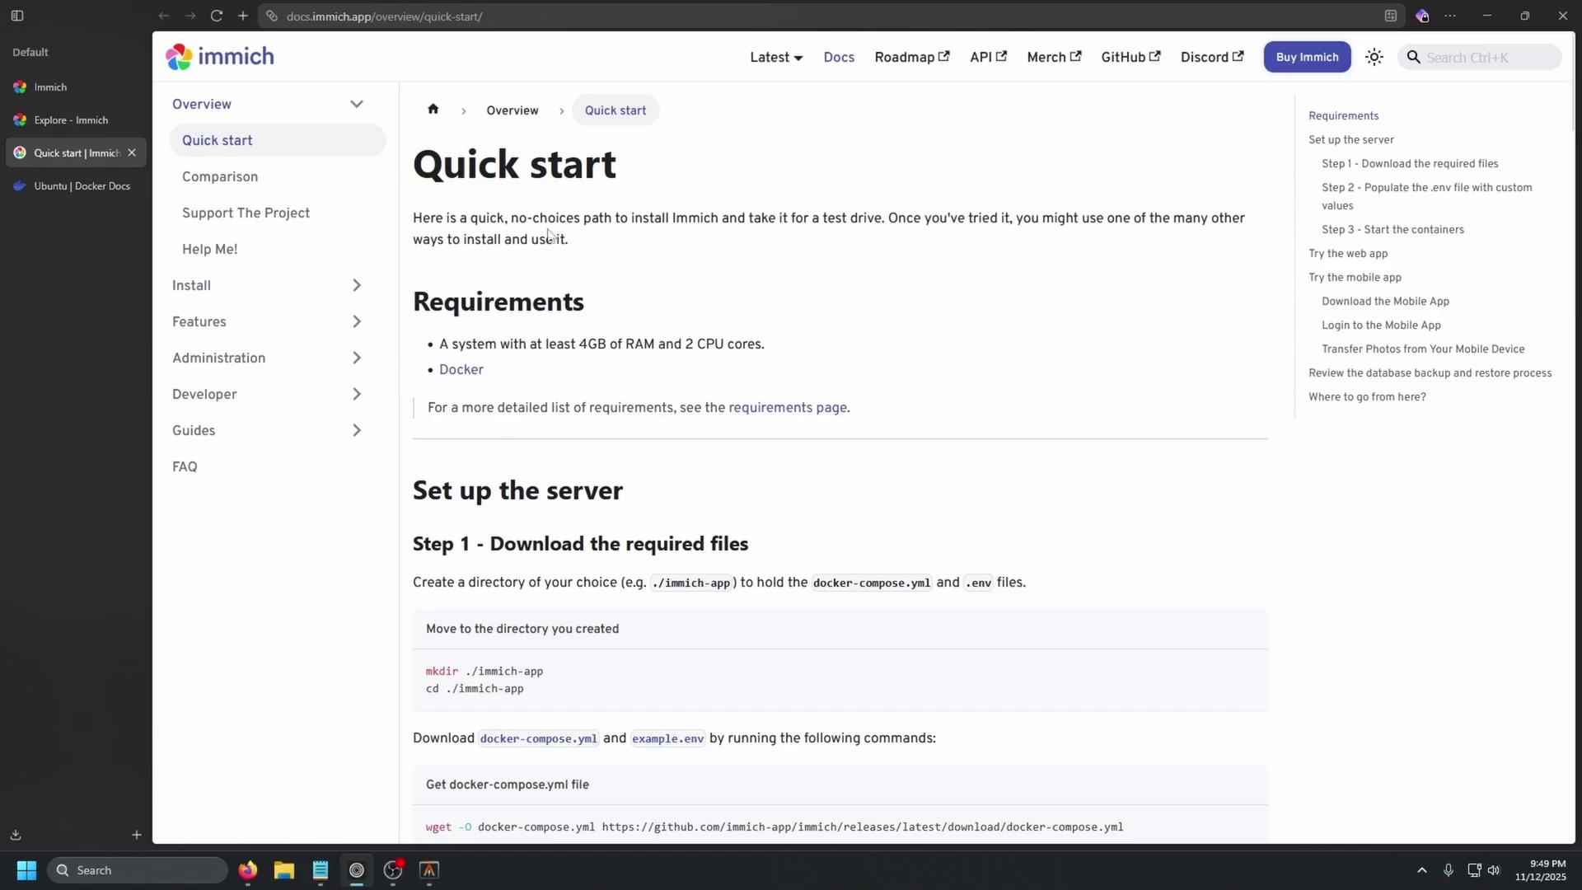
# - Create and enter the ./immich-app folder using the guide's mkdir and cd commands
pyautogui.scroll(-3, 577, 305)
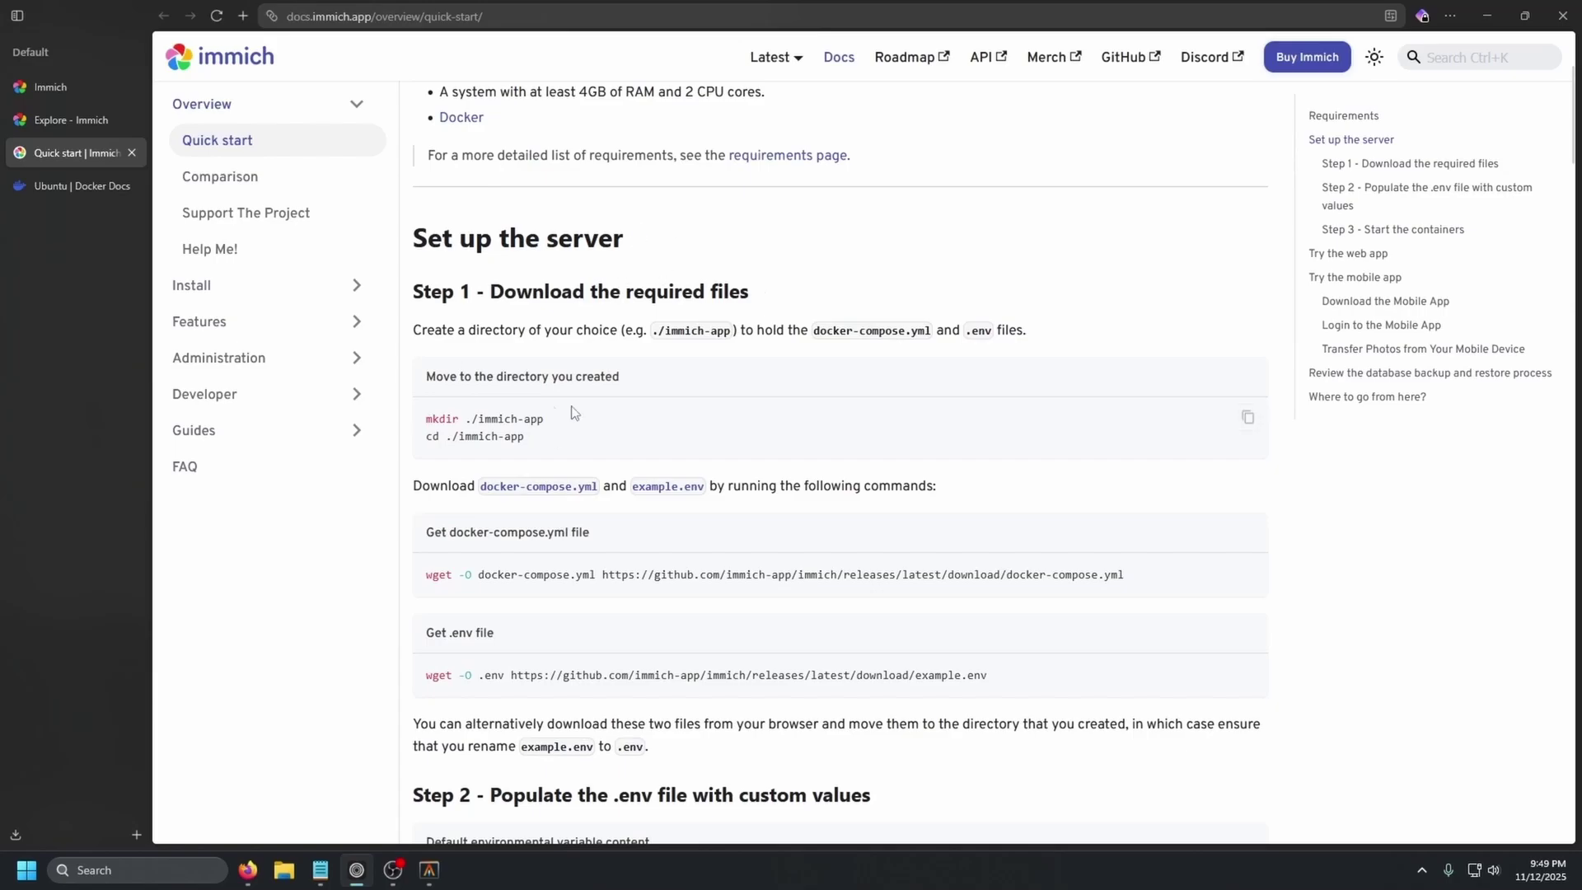
pyautogui.moveTo(428, 423); pyautogui.dragTo(547, 427)
pyautogui.click(500, 435)
pyautogui.click(1248, 417)
pyautogui.click(429, 869)
pyautogui.hotkey('ctrl', 'v')
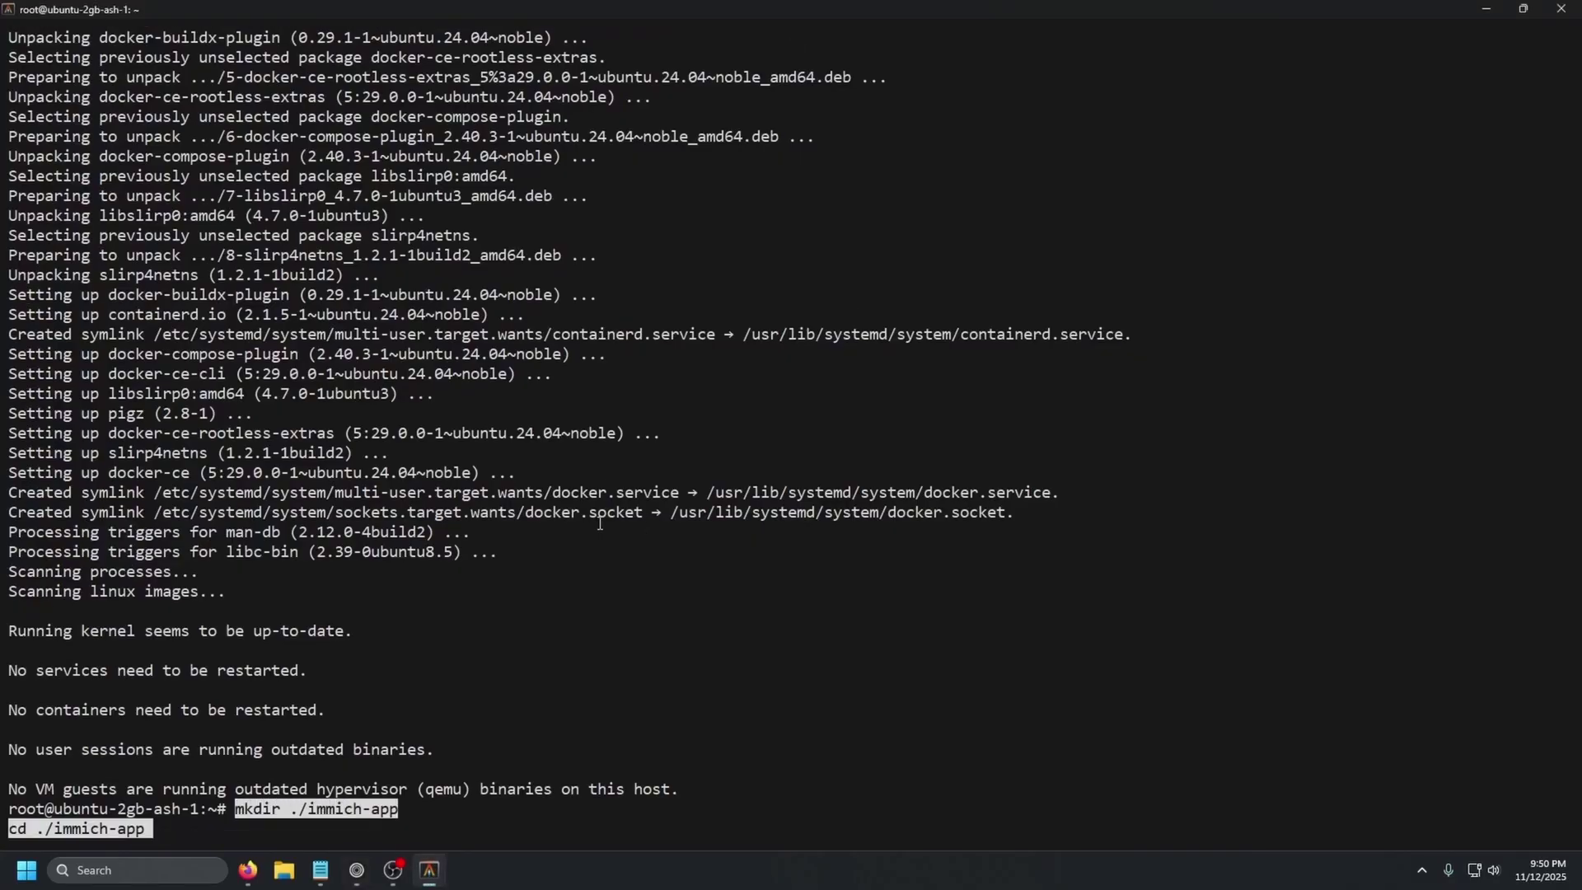
pyautogui.press('Return')
pyautogui.write('ls')
pyautogui.press('Return')
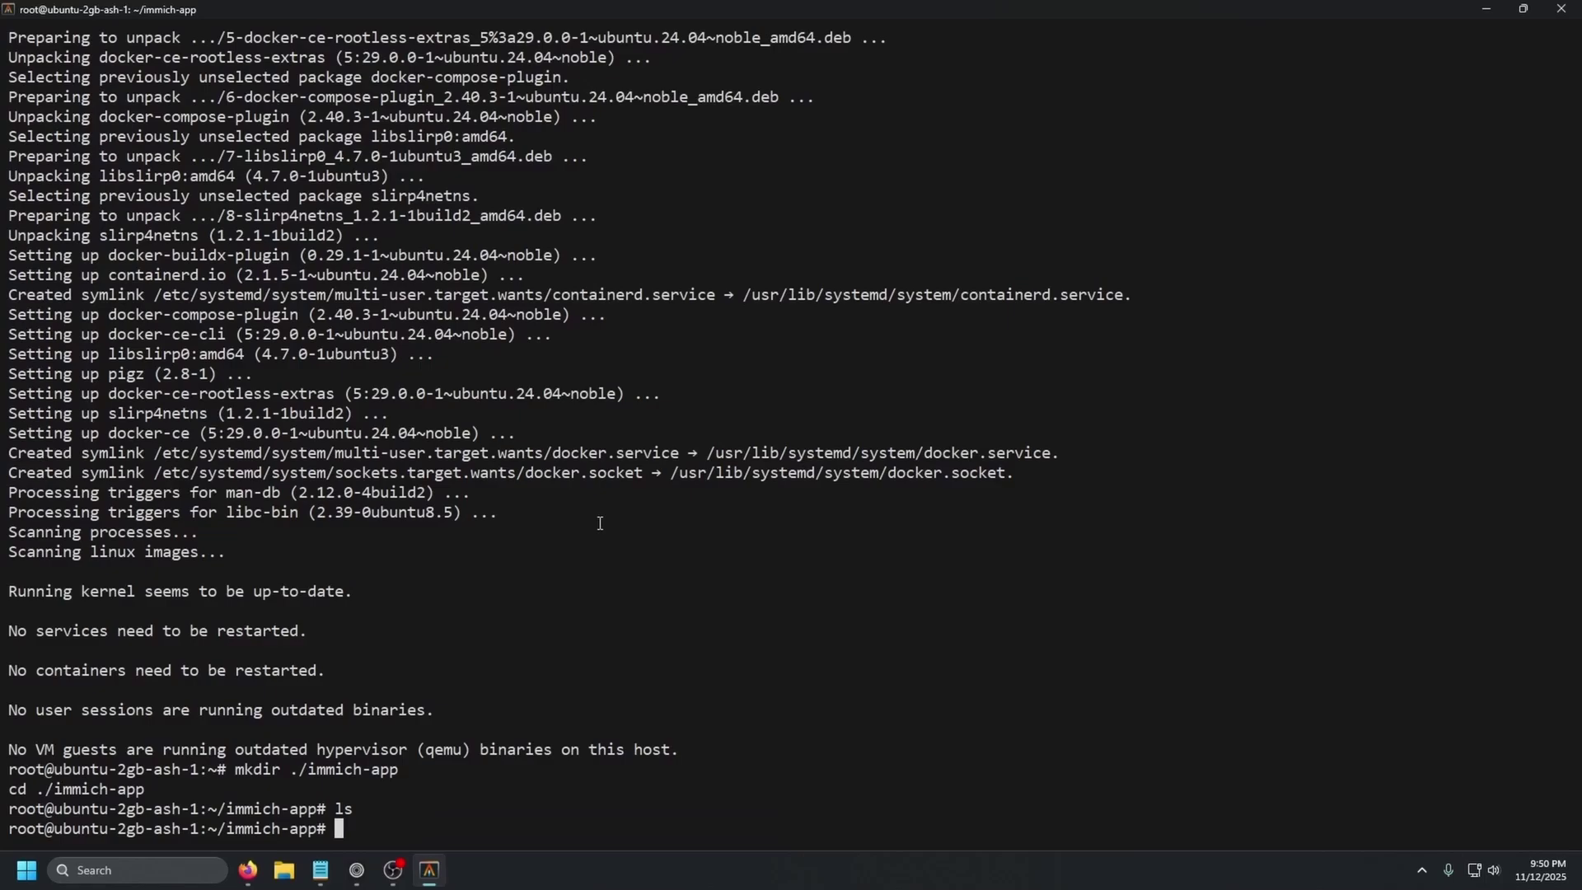
# - Download docker-compose.yml into immich-app with the guide's wget command
pyautogui.click(357, 869)
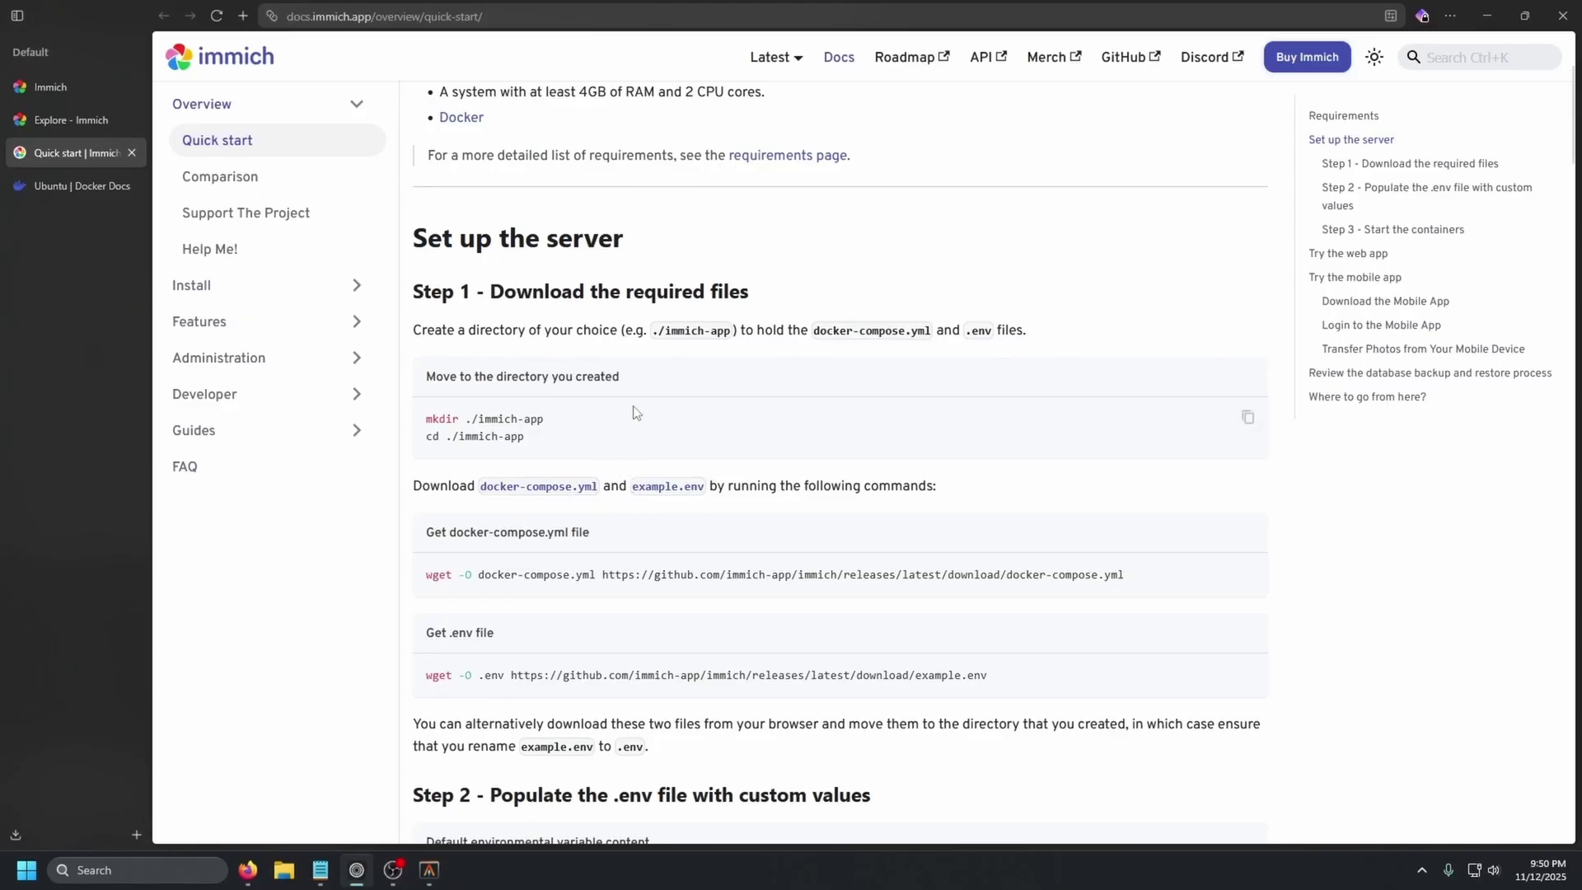
pyautogui.scroll(-2, 636, 412)
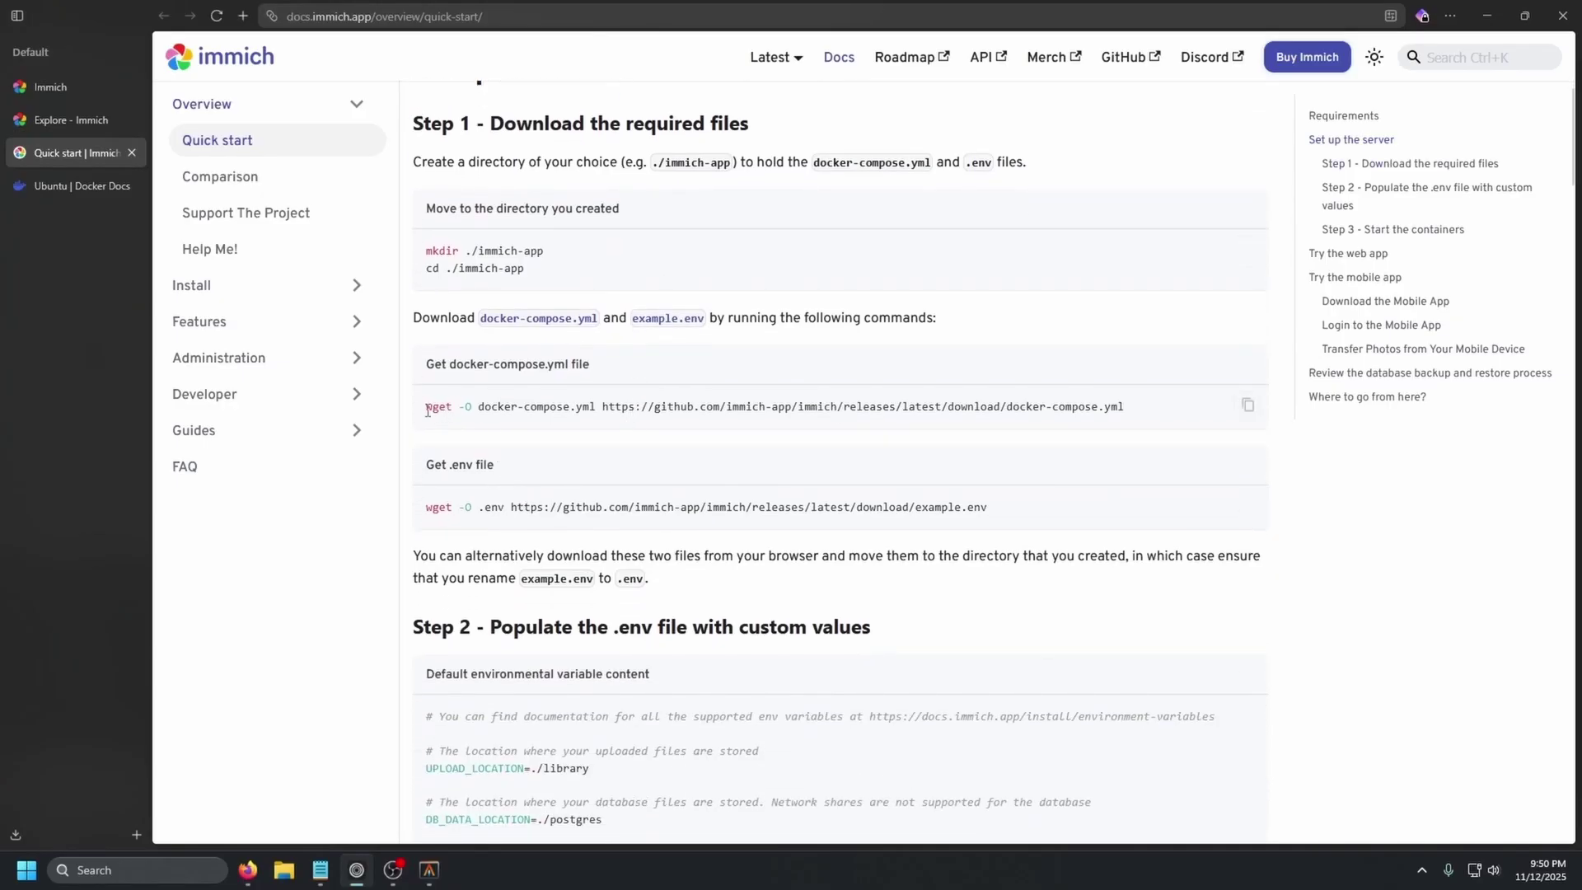
pyautogui.moveTo(427, 409); pyautogui.dragTo(1125, 422)
pyautogui.click(1125, 422)
pyautogui.moveTo(1000, 522); pyautogui.dragTo(429, 513)
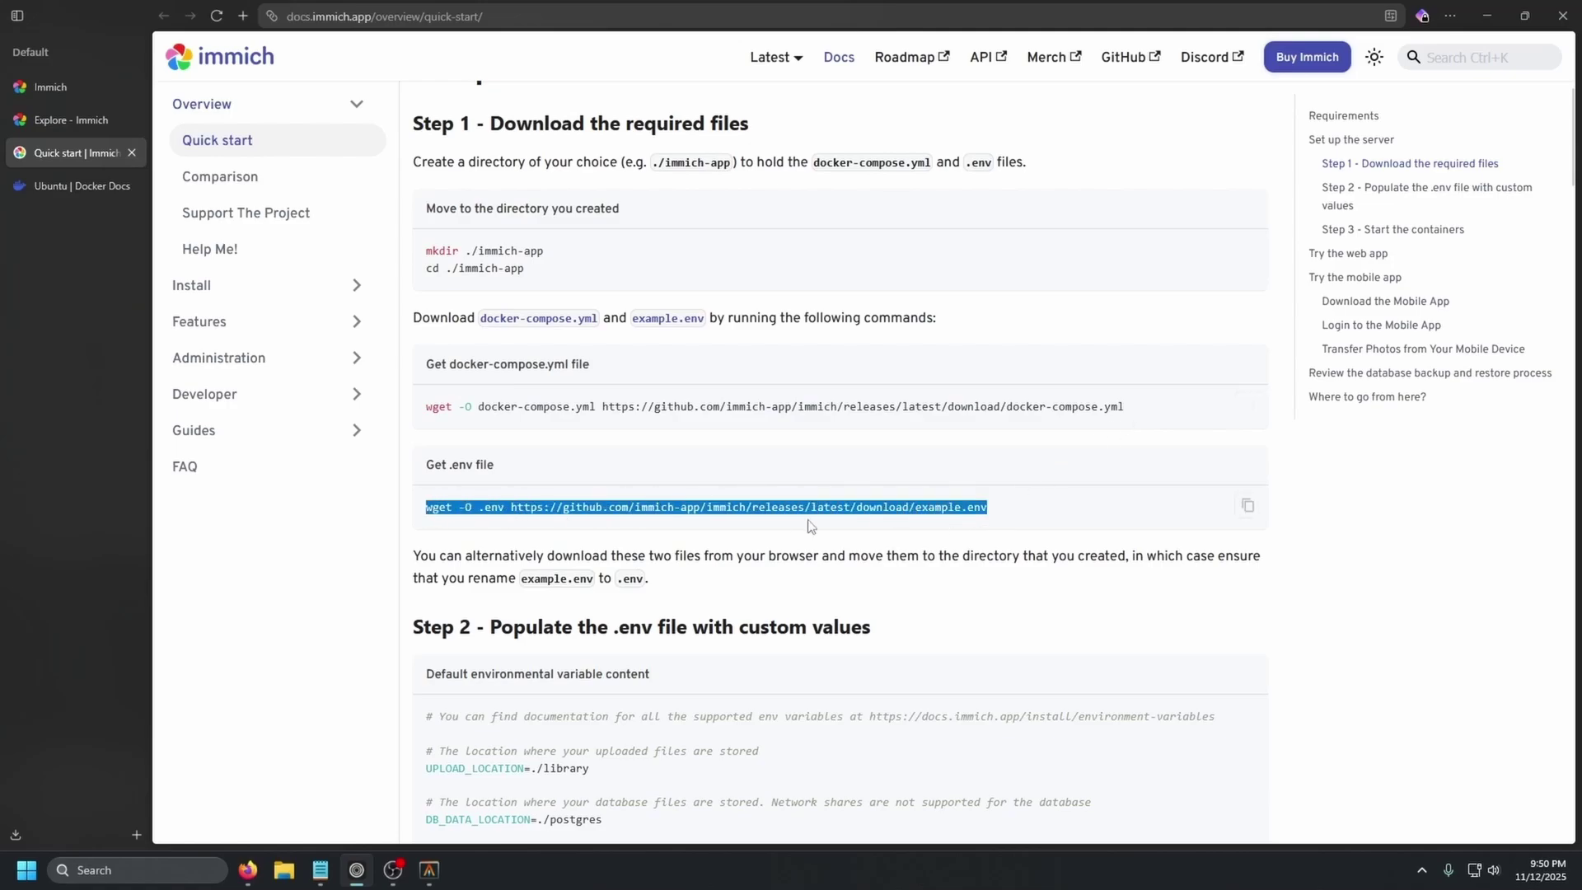
pyautogui.click(430, 870)
pyautogui.hotkey('ctrl', 'v')
pyautogui.press('Return')
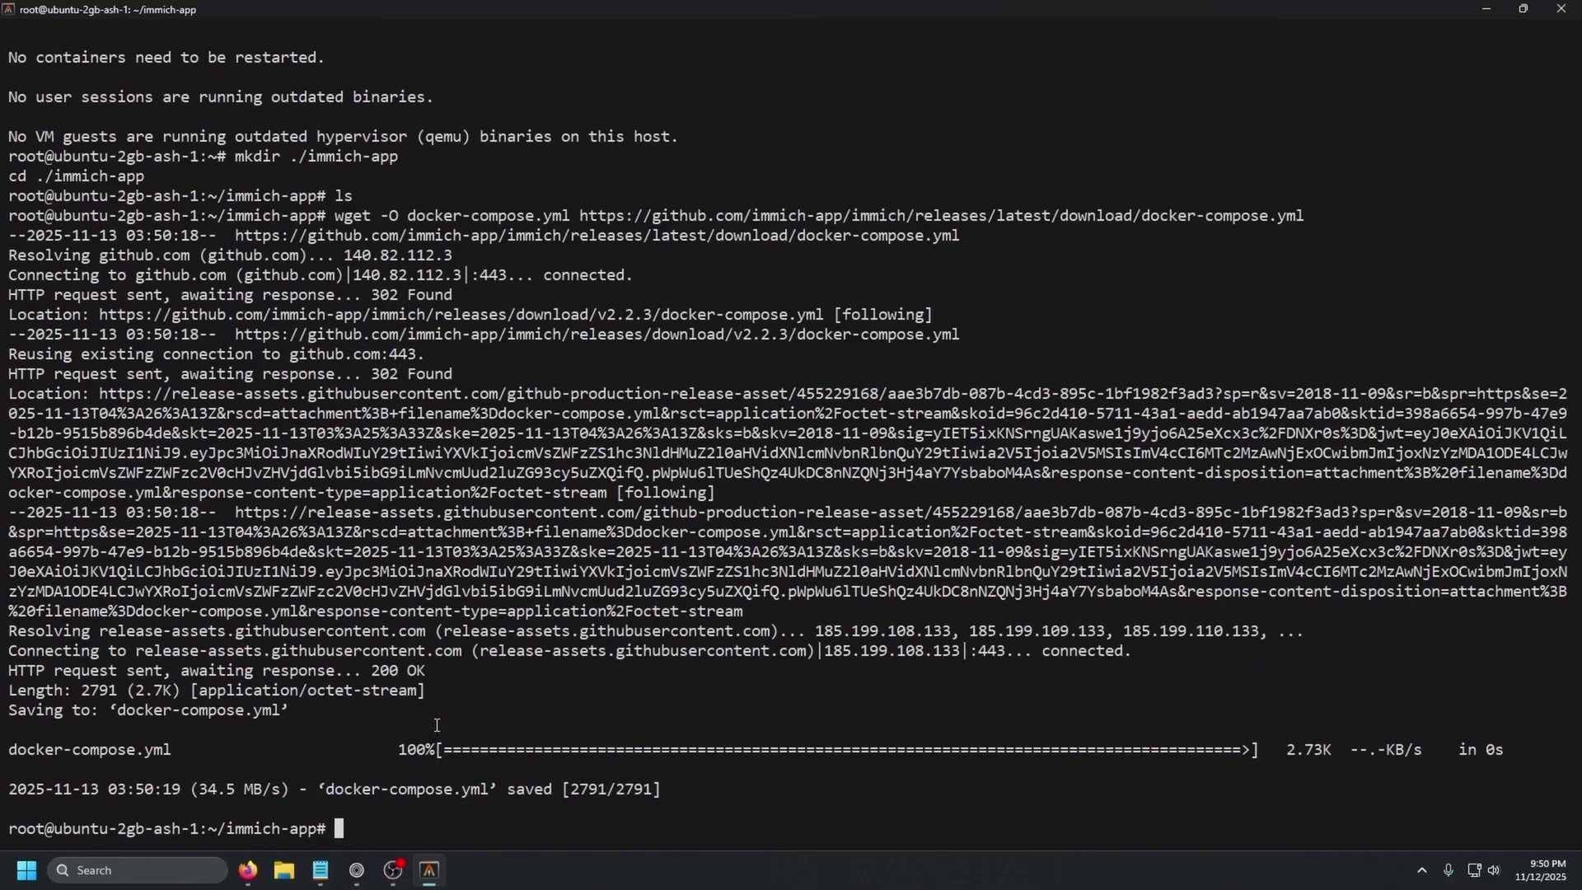
# - Download example.env as .env, then check the folder with ls and ls -alh
pyautogui.click(356, 870)
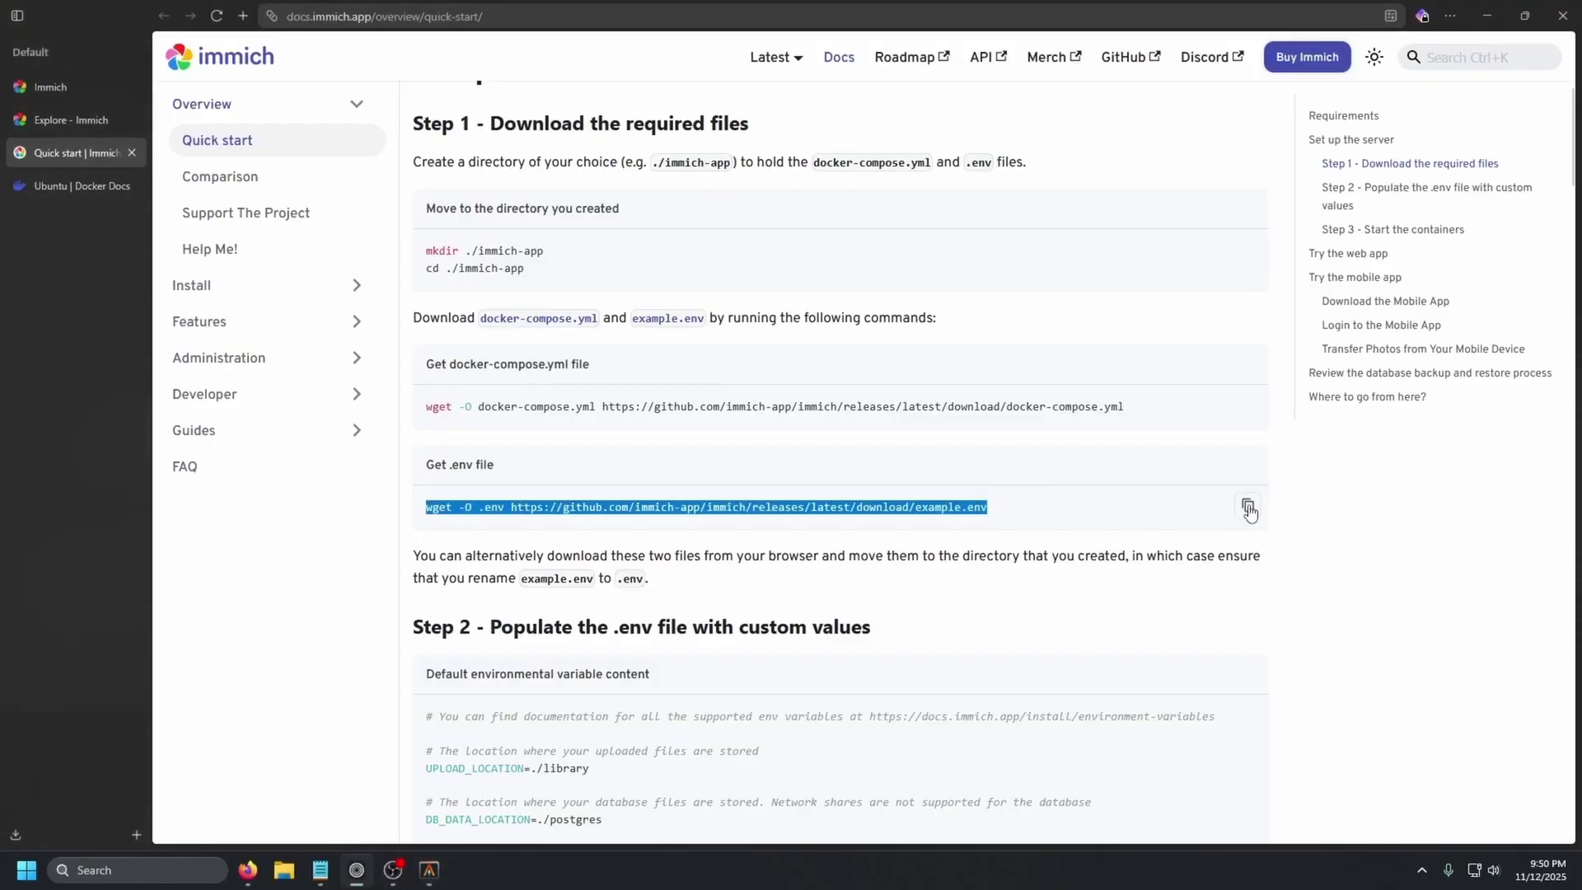
pyautogui.click(1247, 505)
pyautogui.click(429, 870)
pyautogui.hotkey('ctrl', 'v')
pyautogui.press('Return')
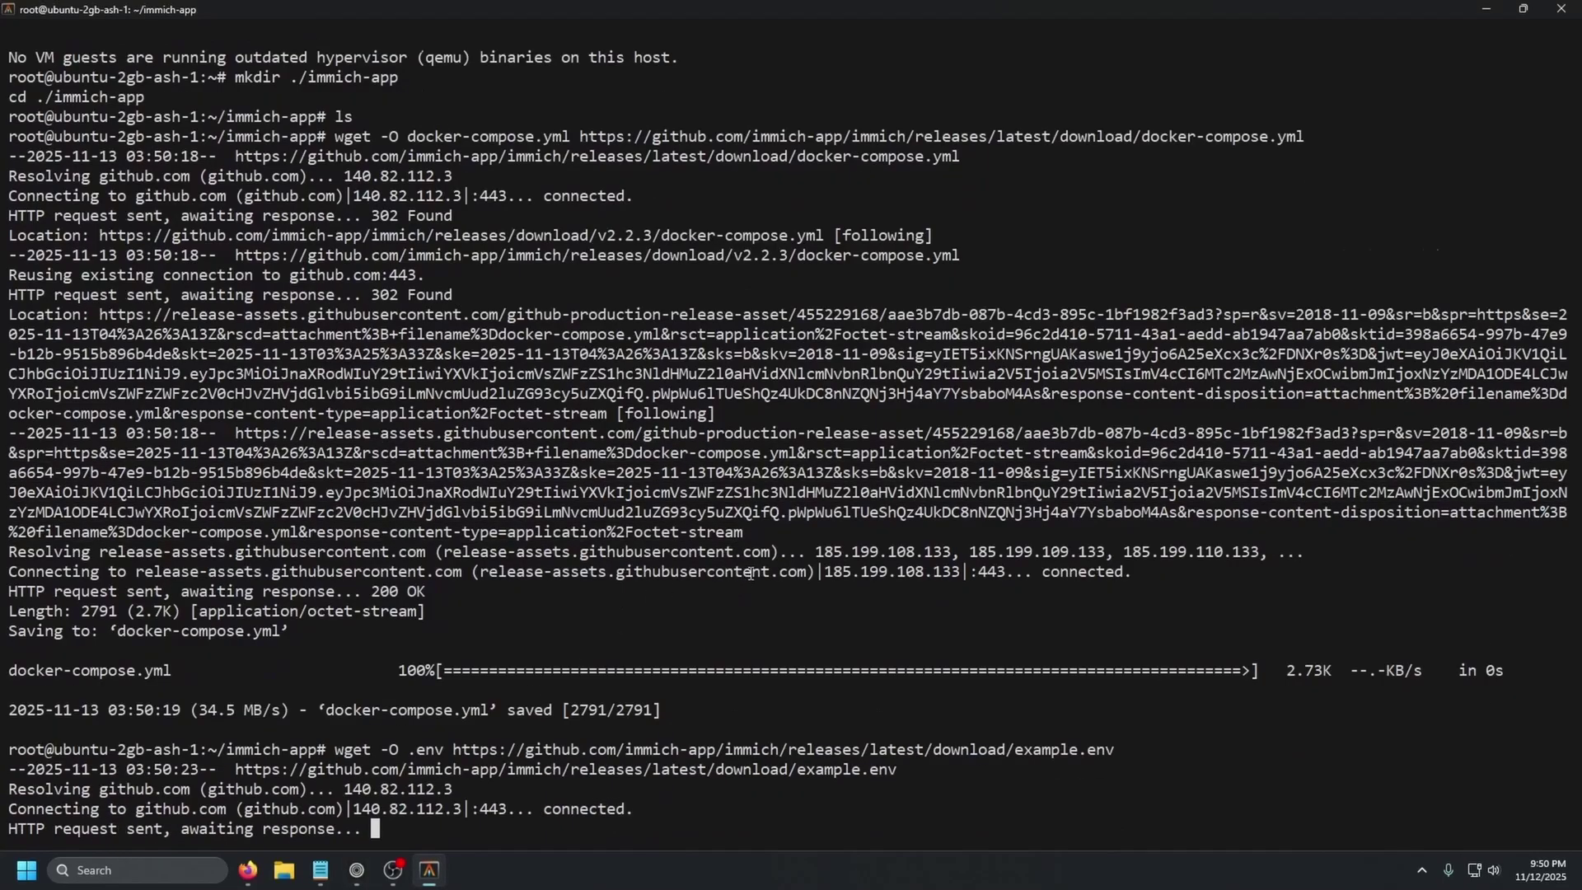
pyautogui.write('ls')
pyautogui.press('Return')
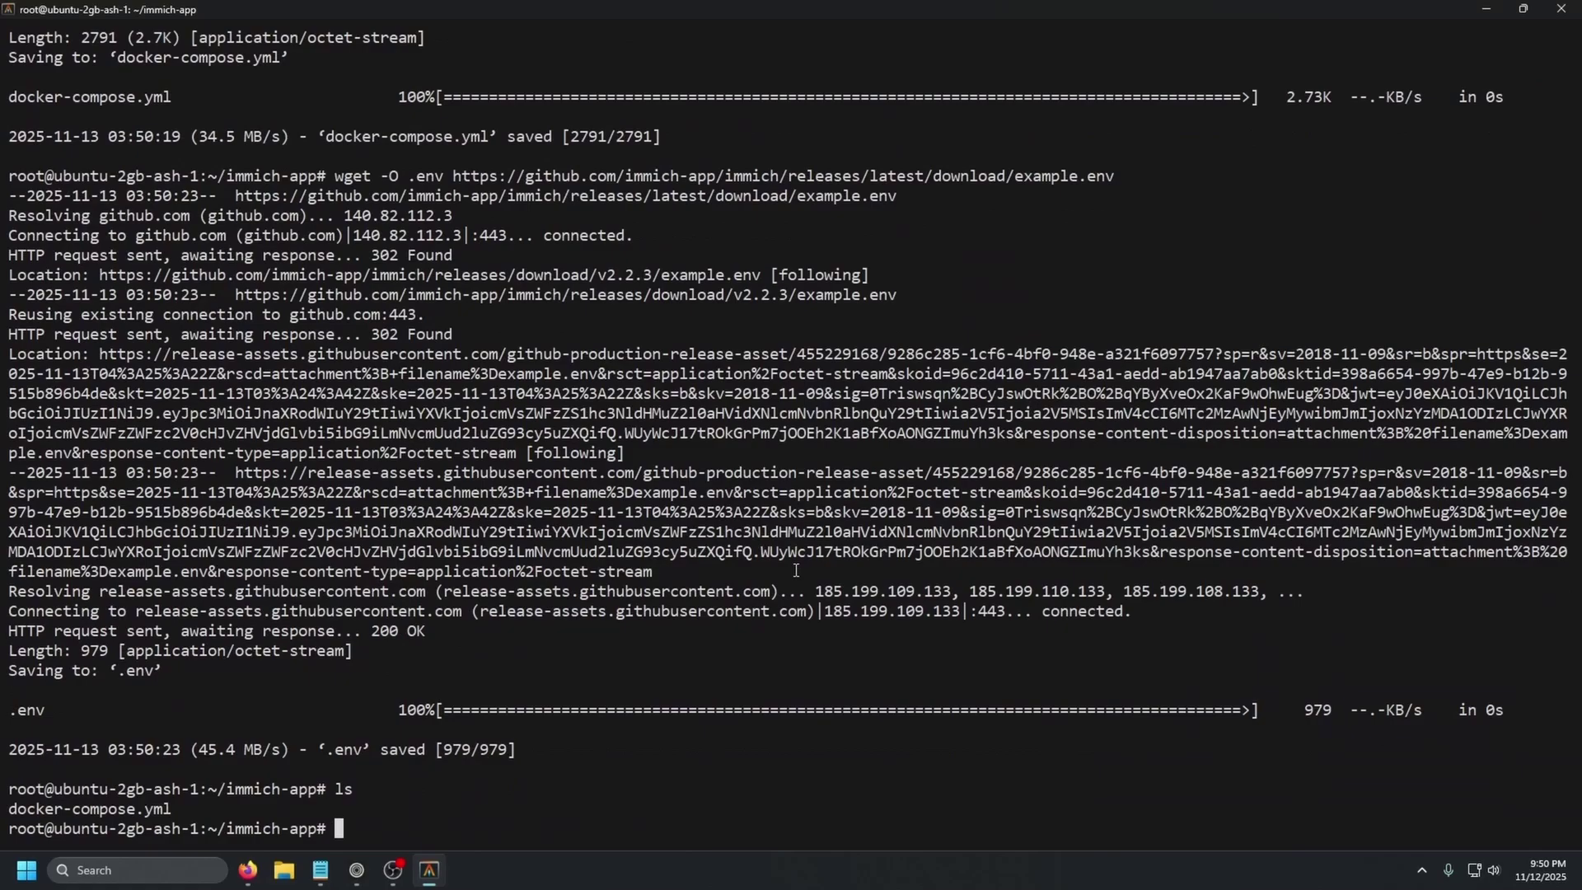
pyautogui.write('ls -alh')
pyautogui.press('Return')
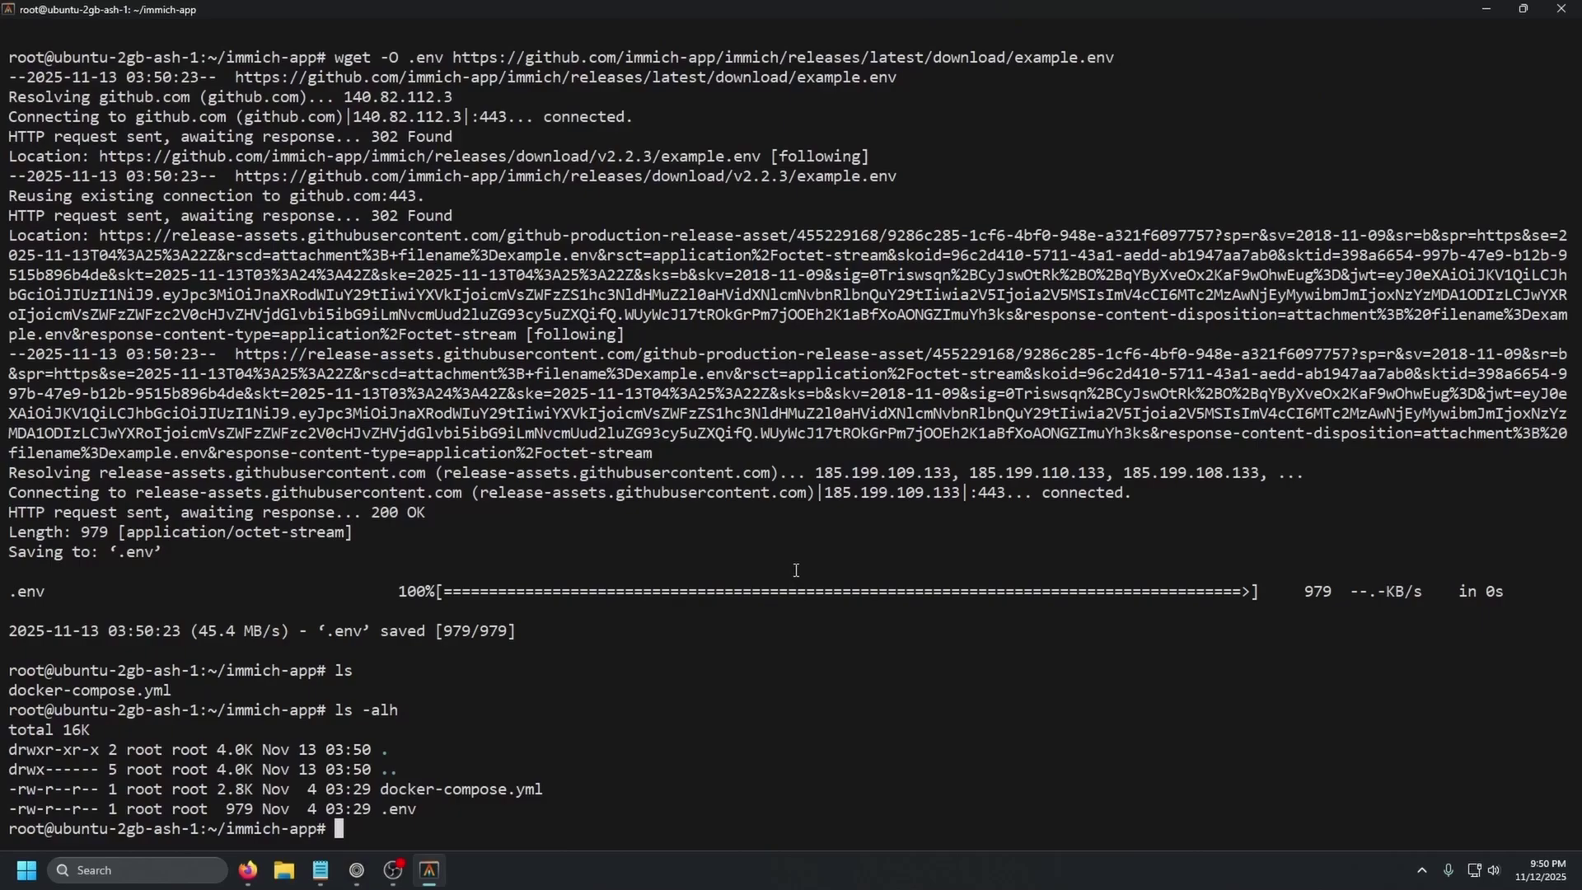
# - Open .env in vim, look it over, and quit without saving using :q!
pyautogui.write('vim .env')
pyautogui.press('Return')
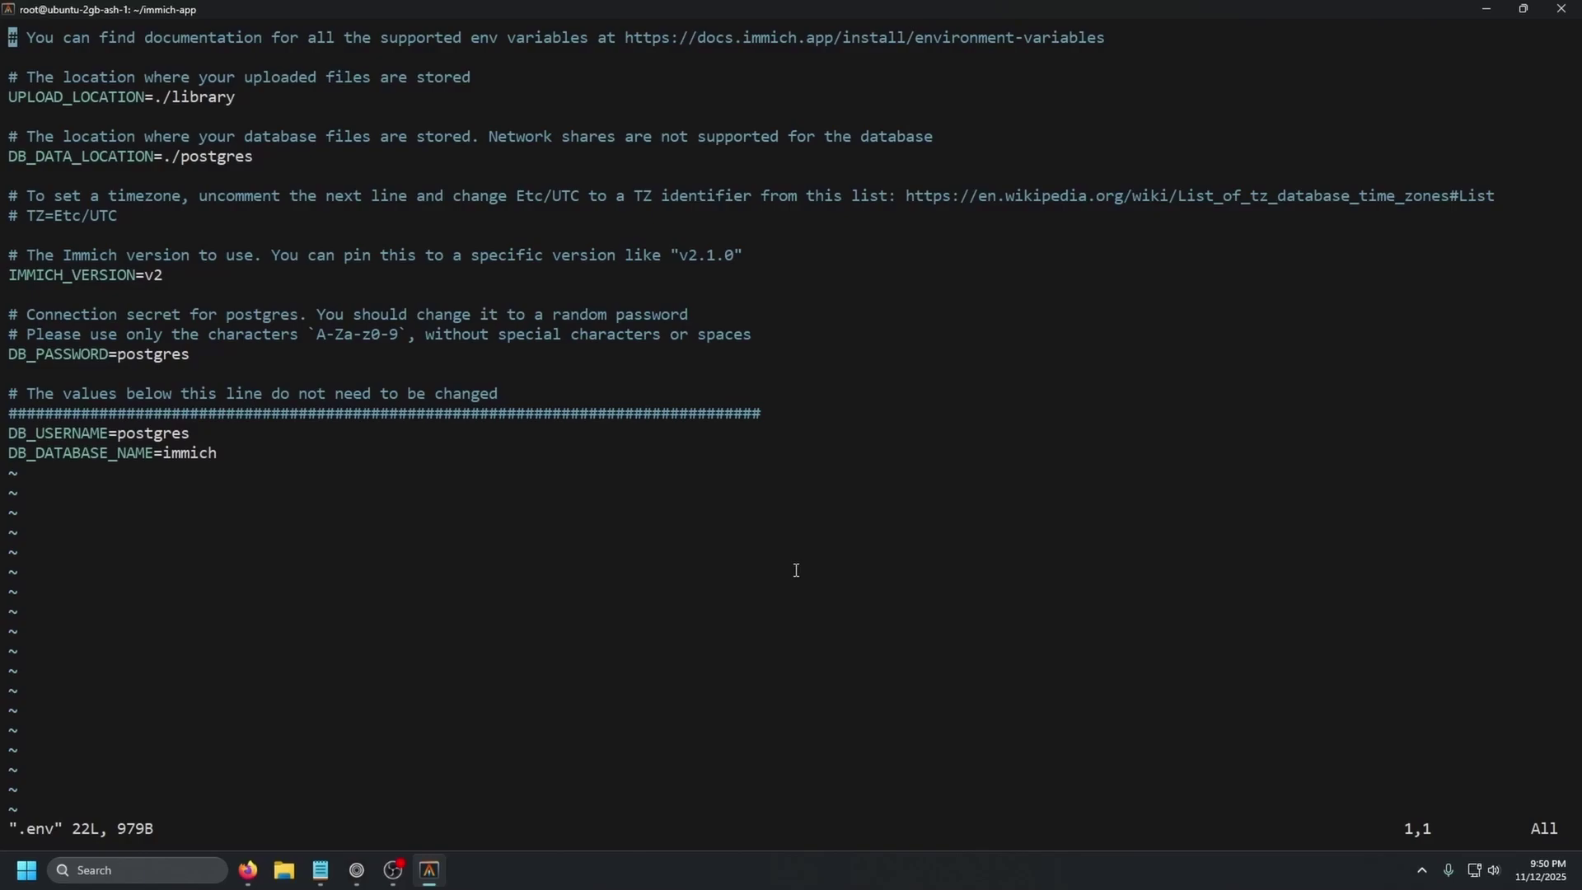
pyautogui.write(':q!')
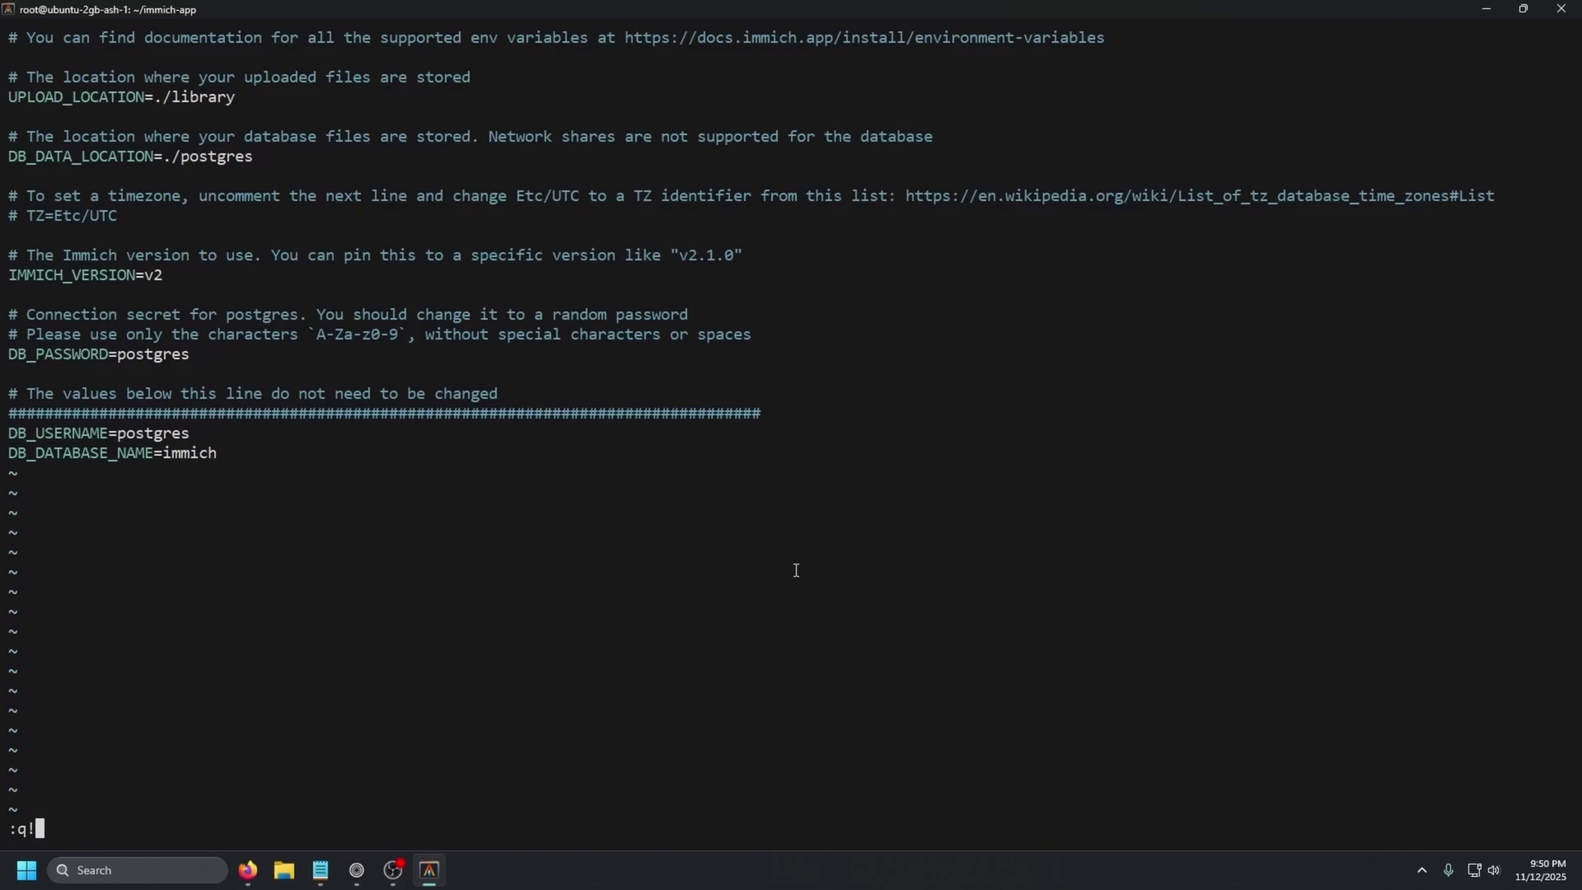
pyautogui.press('Return')
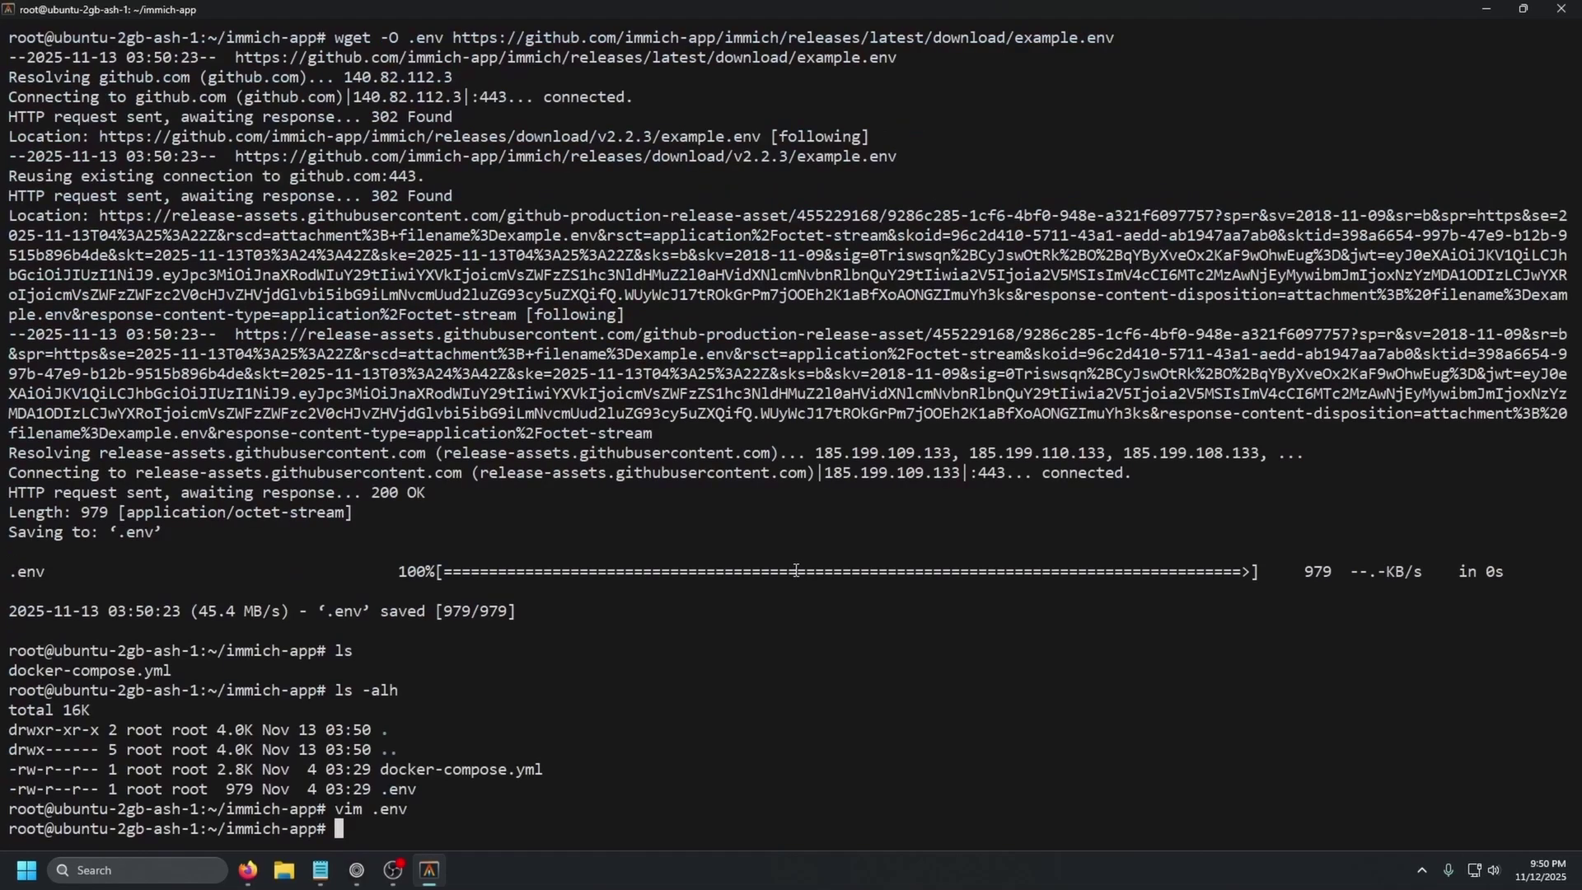
# - Print docker-compose.yml with cat, scroll through its services, then clear the terminal
pyautogui.write('cat docker-compose.yml')
pyautogui.press('Return')
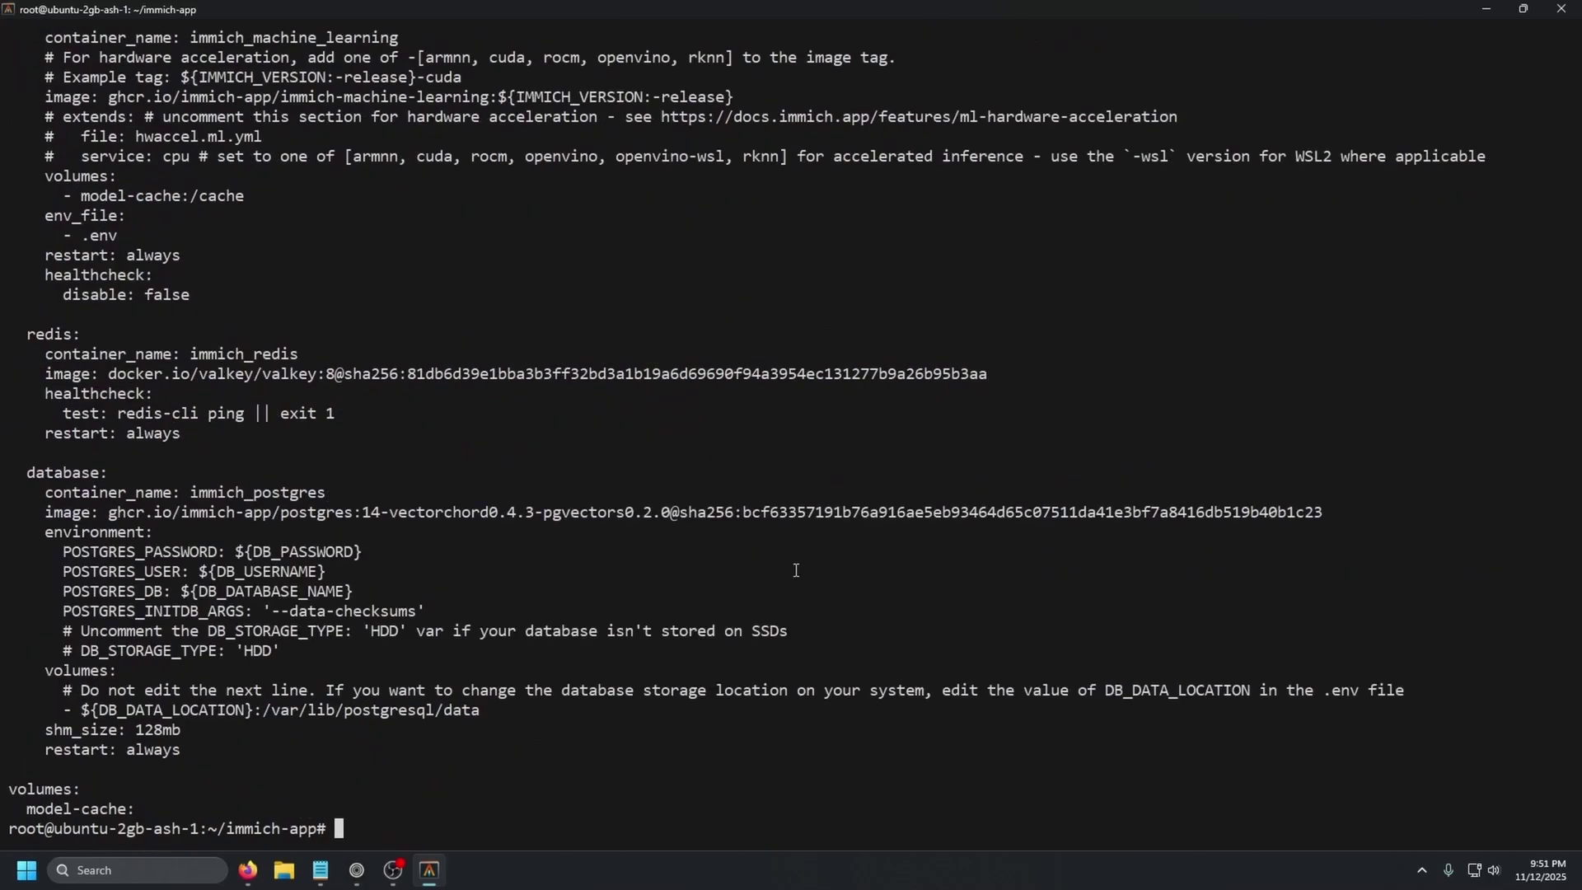
pyautogui.scroll(10, 689, 453)
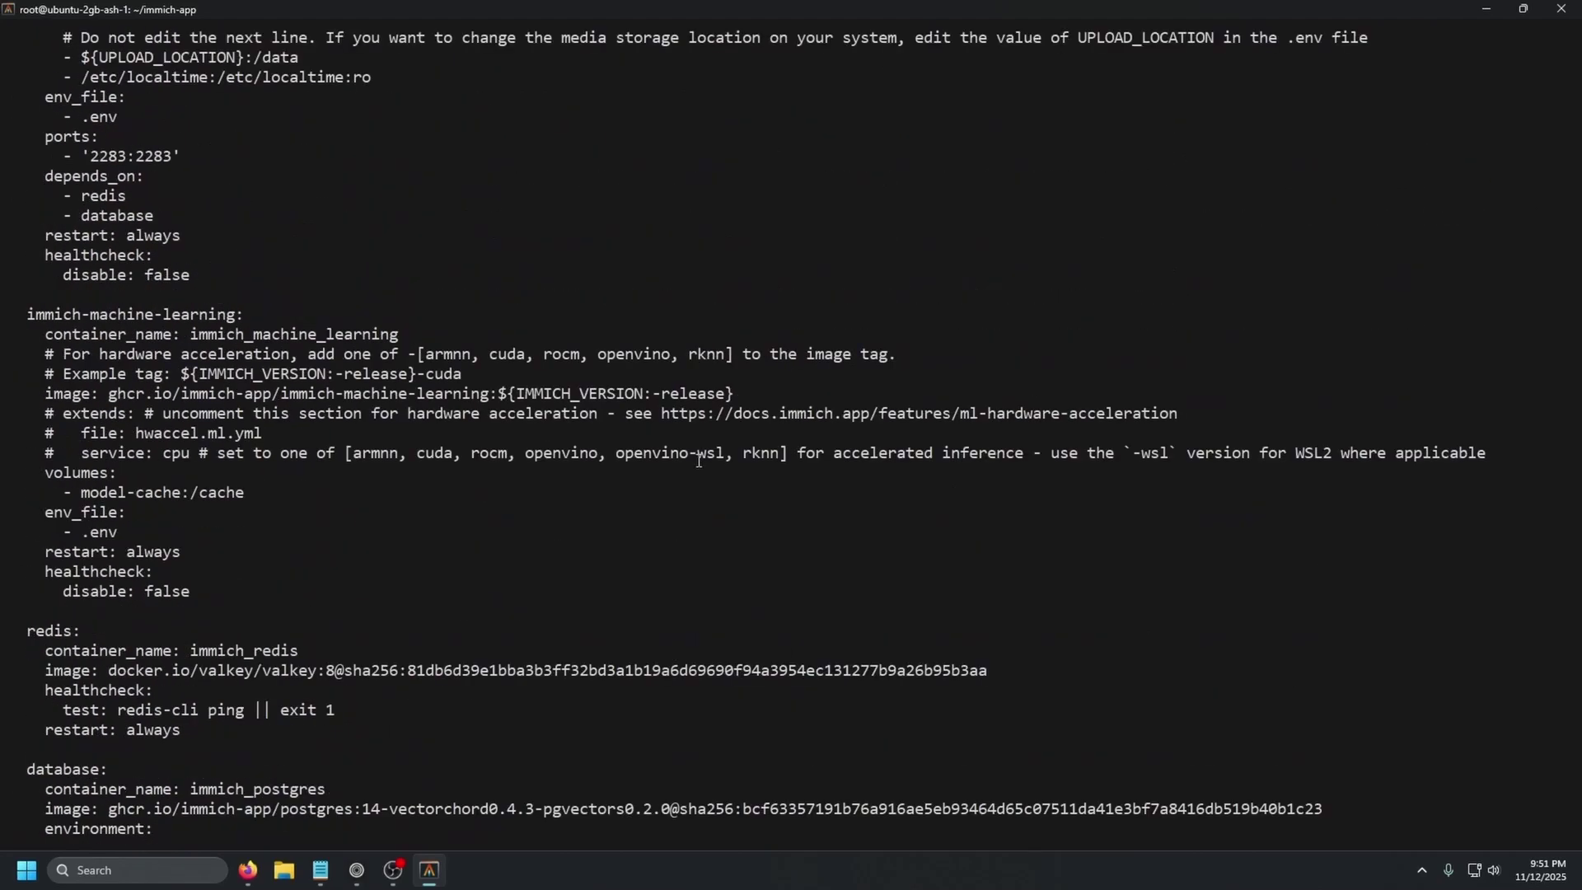
pyautogui.scroll(3, 716, 473)
pyautogui.scroll(-13, 737, 517)
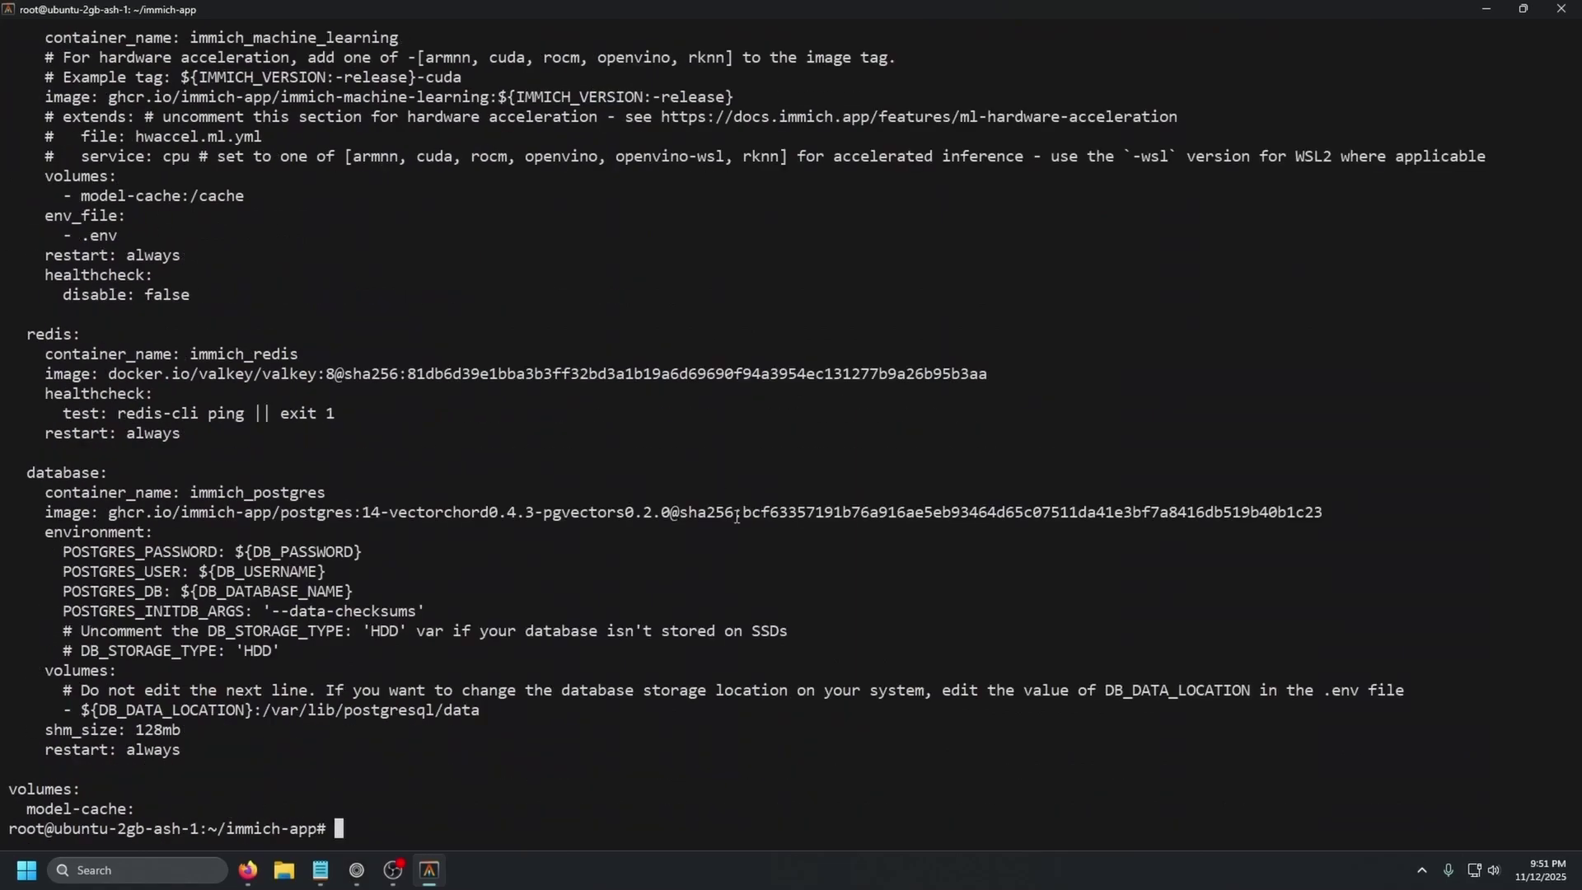
pyautogui.write('clear')
pyautogui.press('Return')
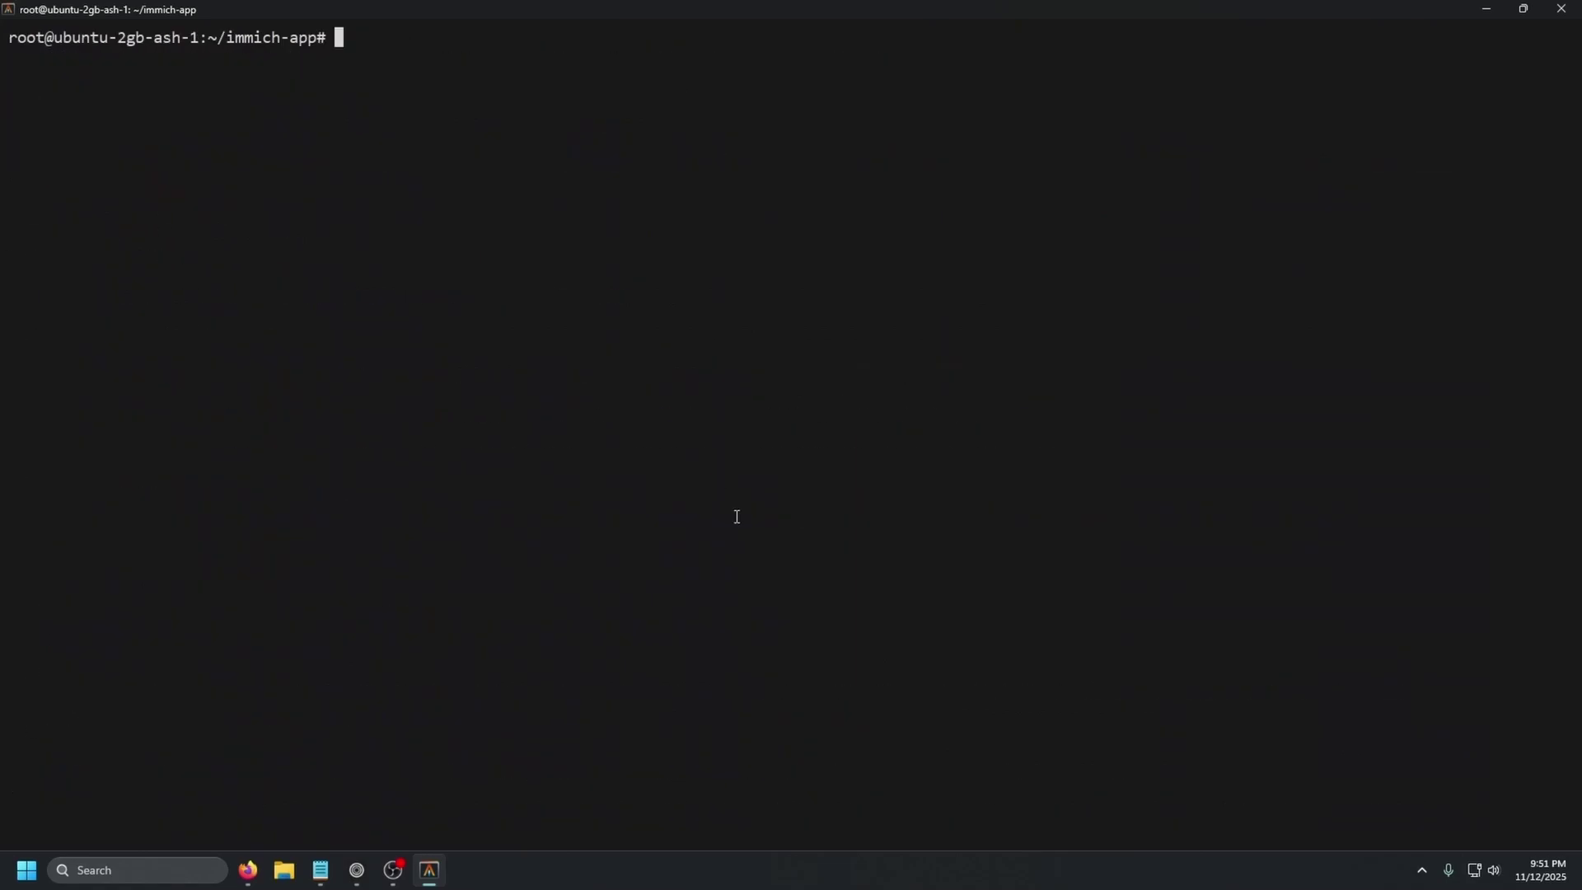
# - Start the Immich containers with docker compose up -d and list them with docker ps
pyautogui.write('docker compose up')
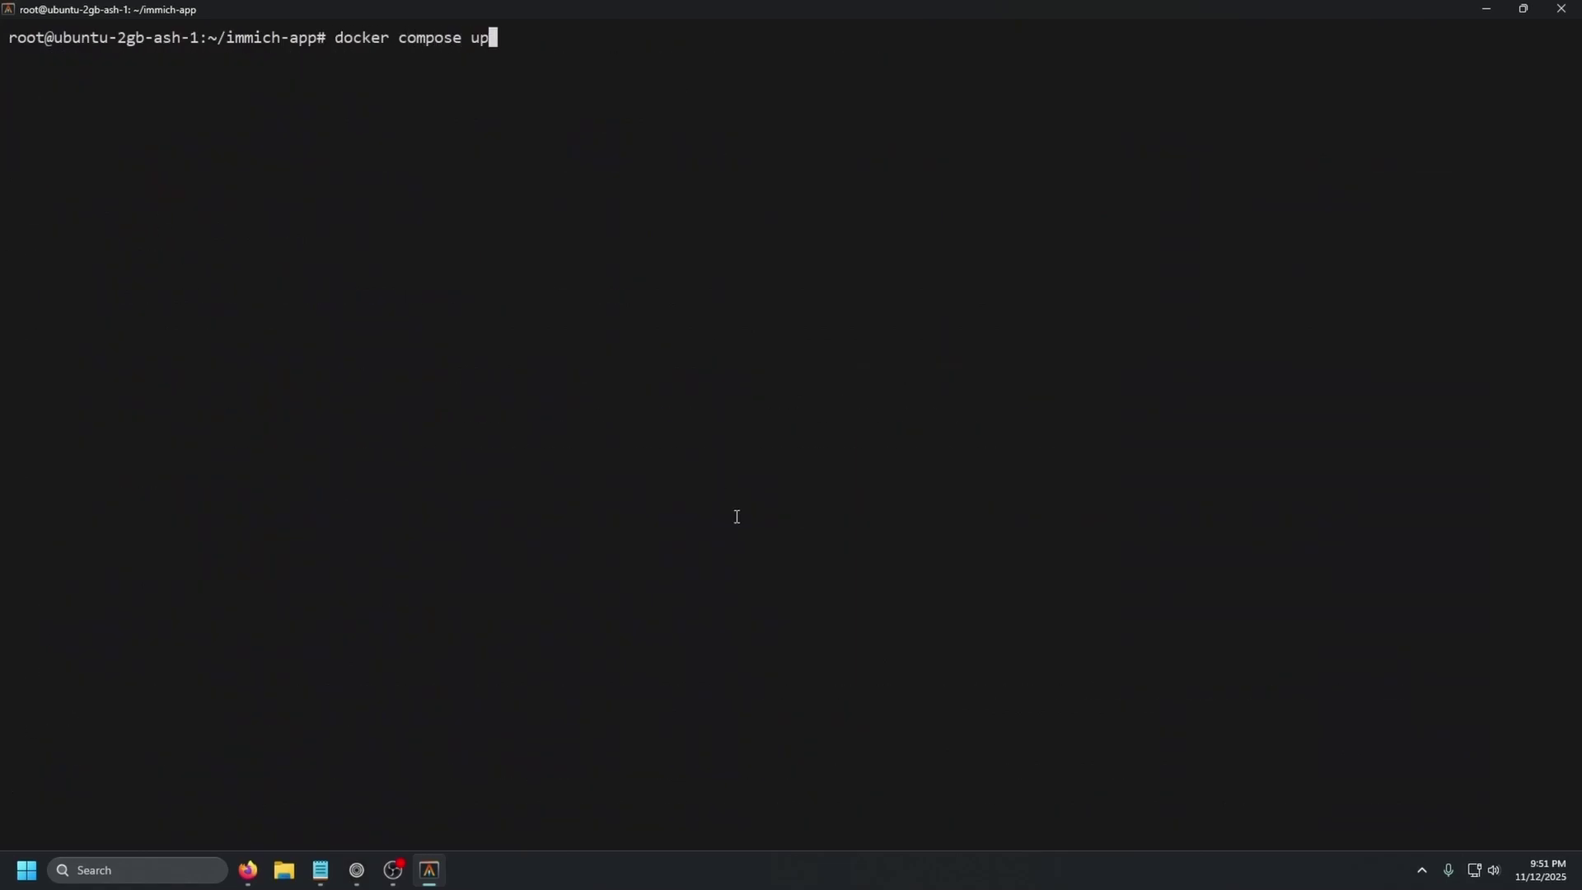
pyautogui.write(' -d')
pyautogui.press('Return')
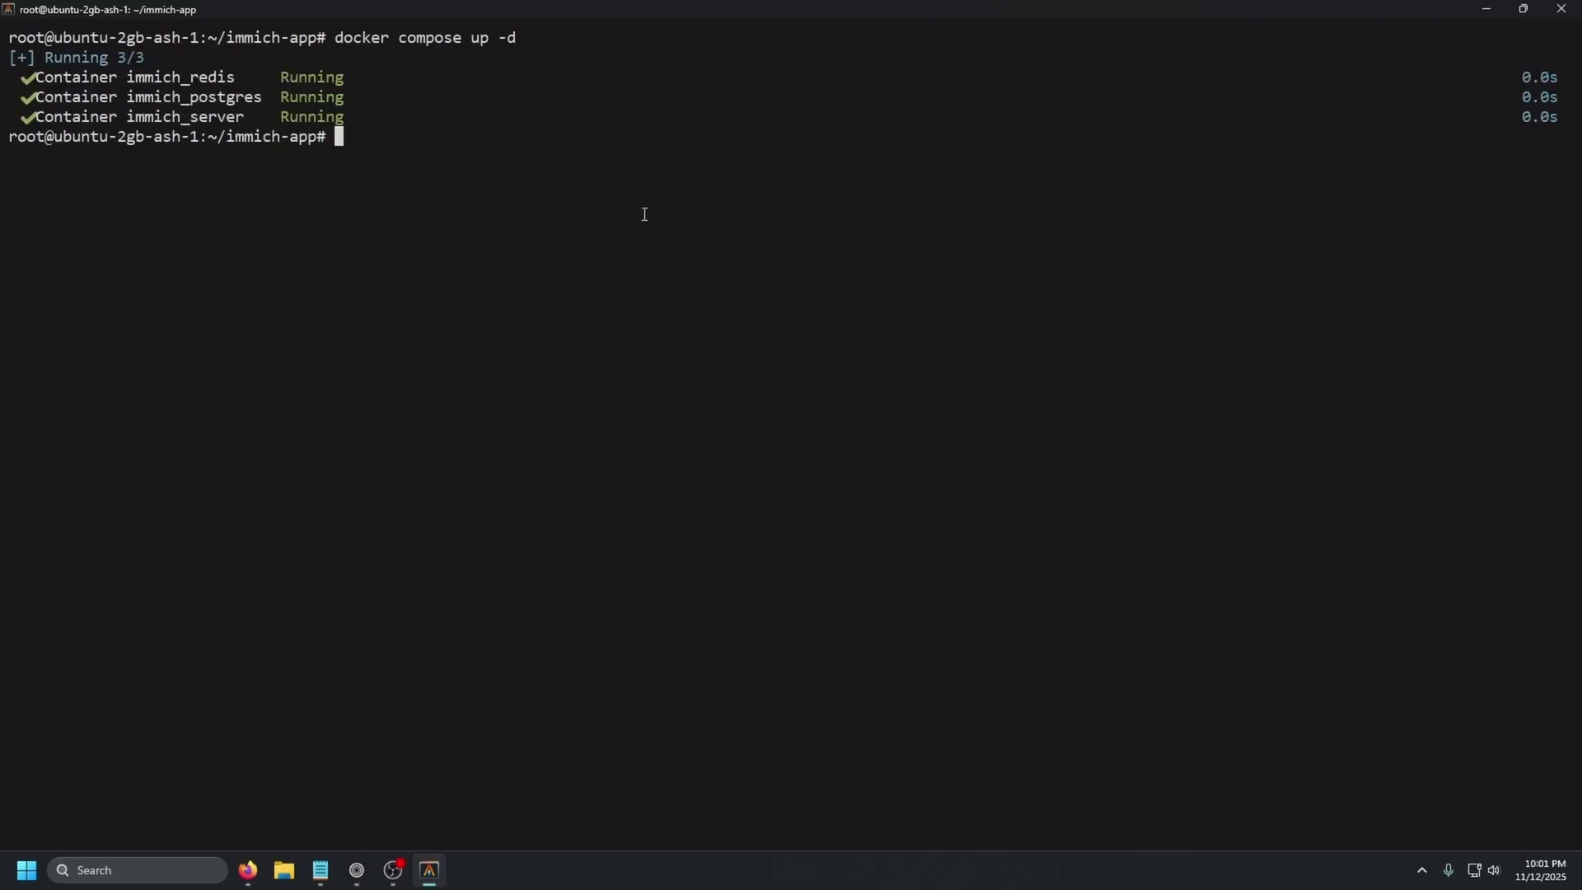
pyautogui.write('docker ps')
pyautogui.press('Return')
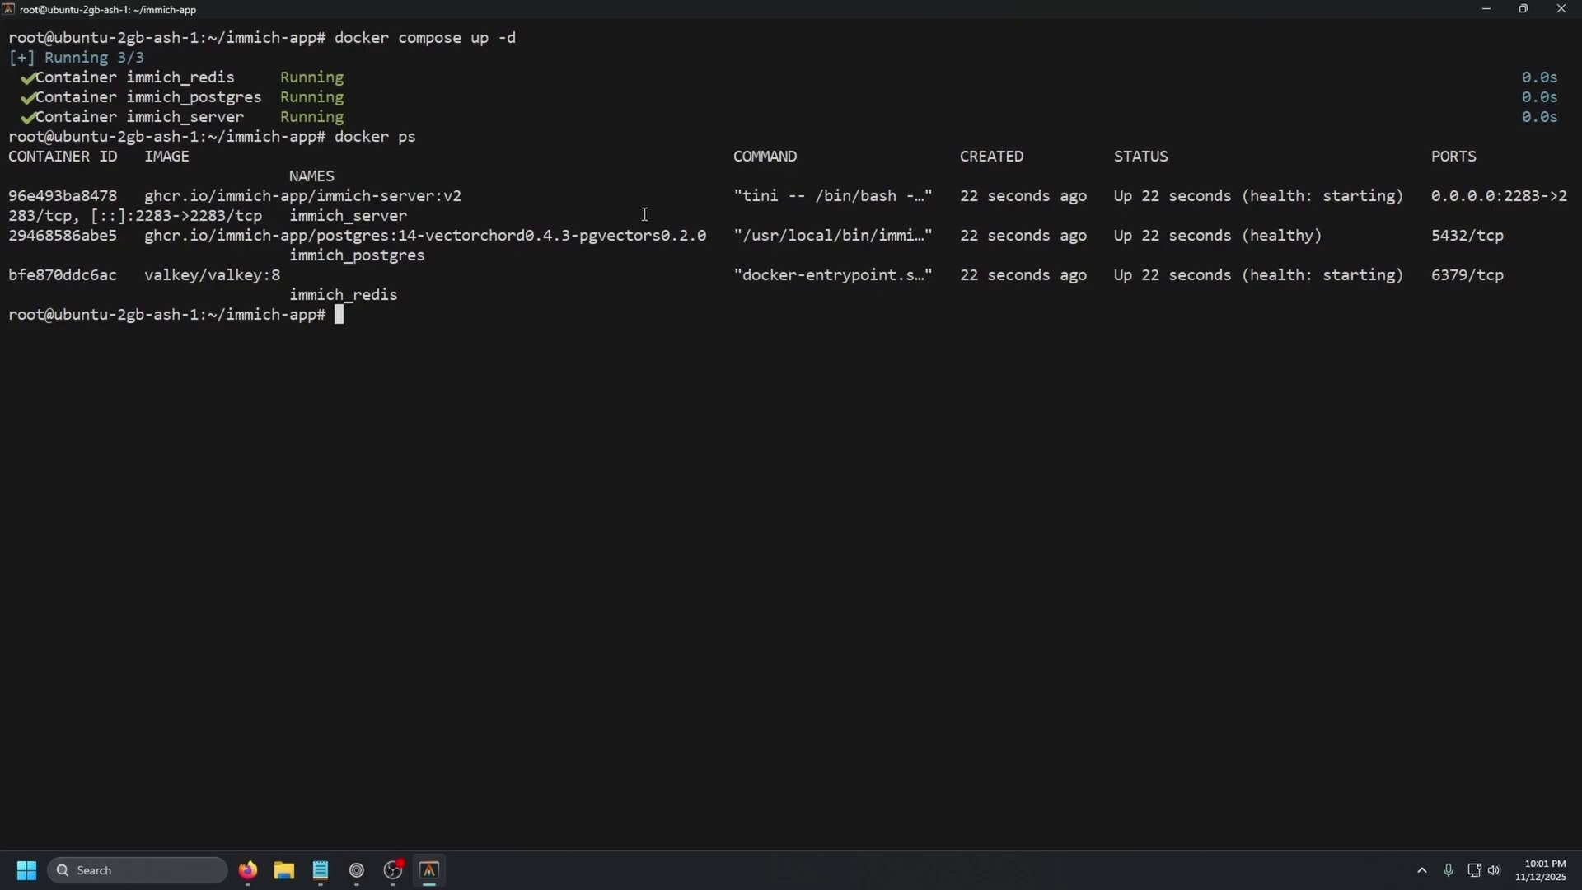
# - Show the immich_server container's logs with docker logs and its copied container ID
pyautogui.write('docker logs')
pyautogui.moveTo(120, 198); pyautogui.dragTo(8, 198)
pyautogui.rightClick(598, 321)
pyautogui.press('Return')
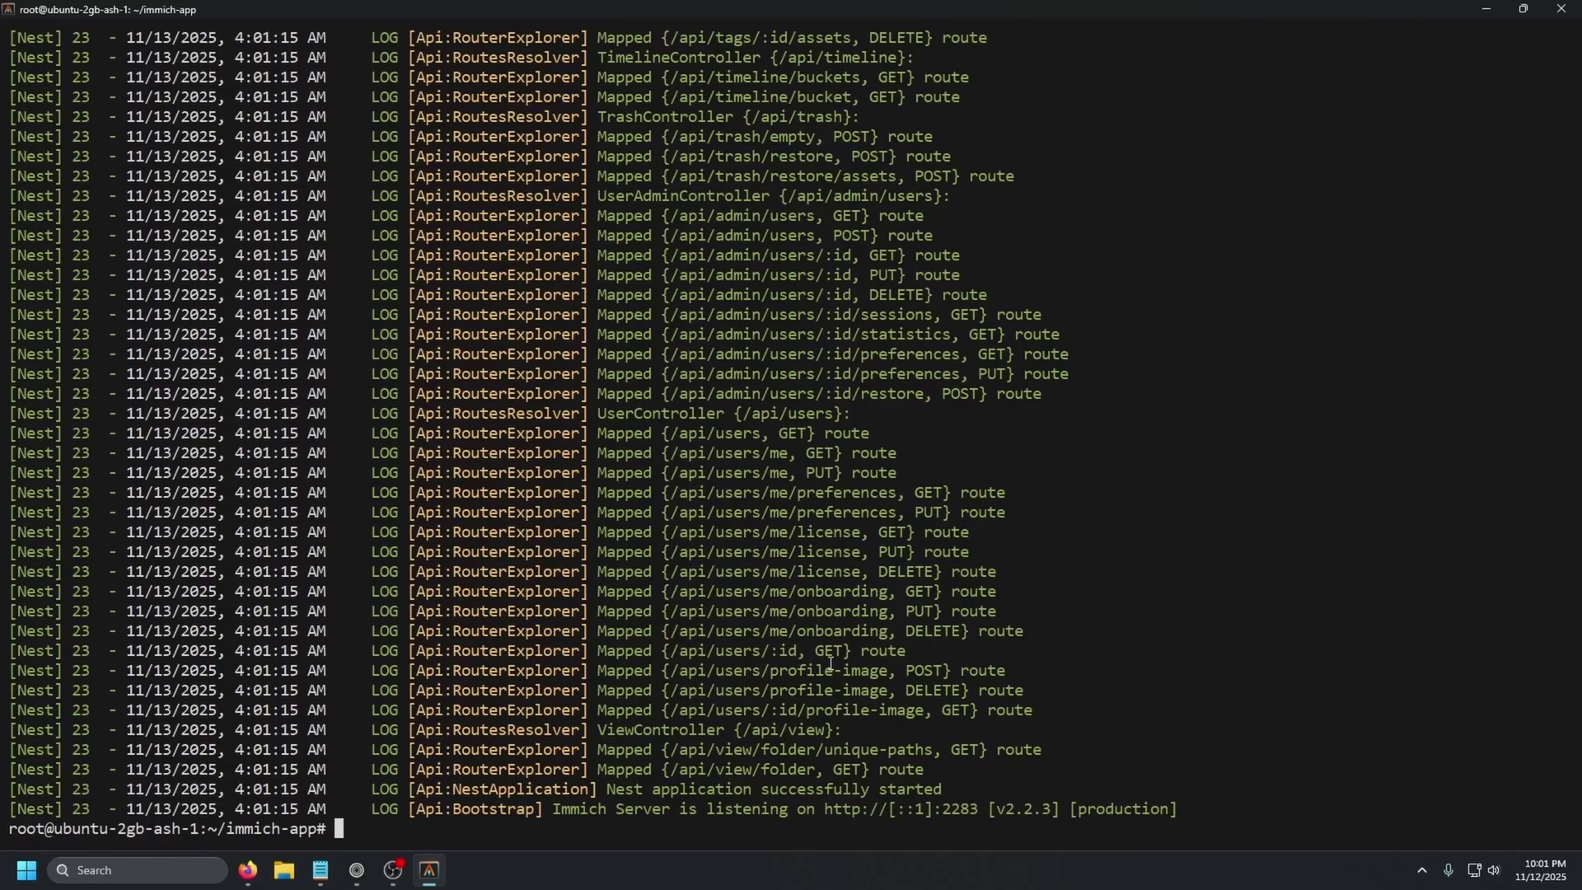
pyautogui.hotkey('ctrl', 'l')
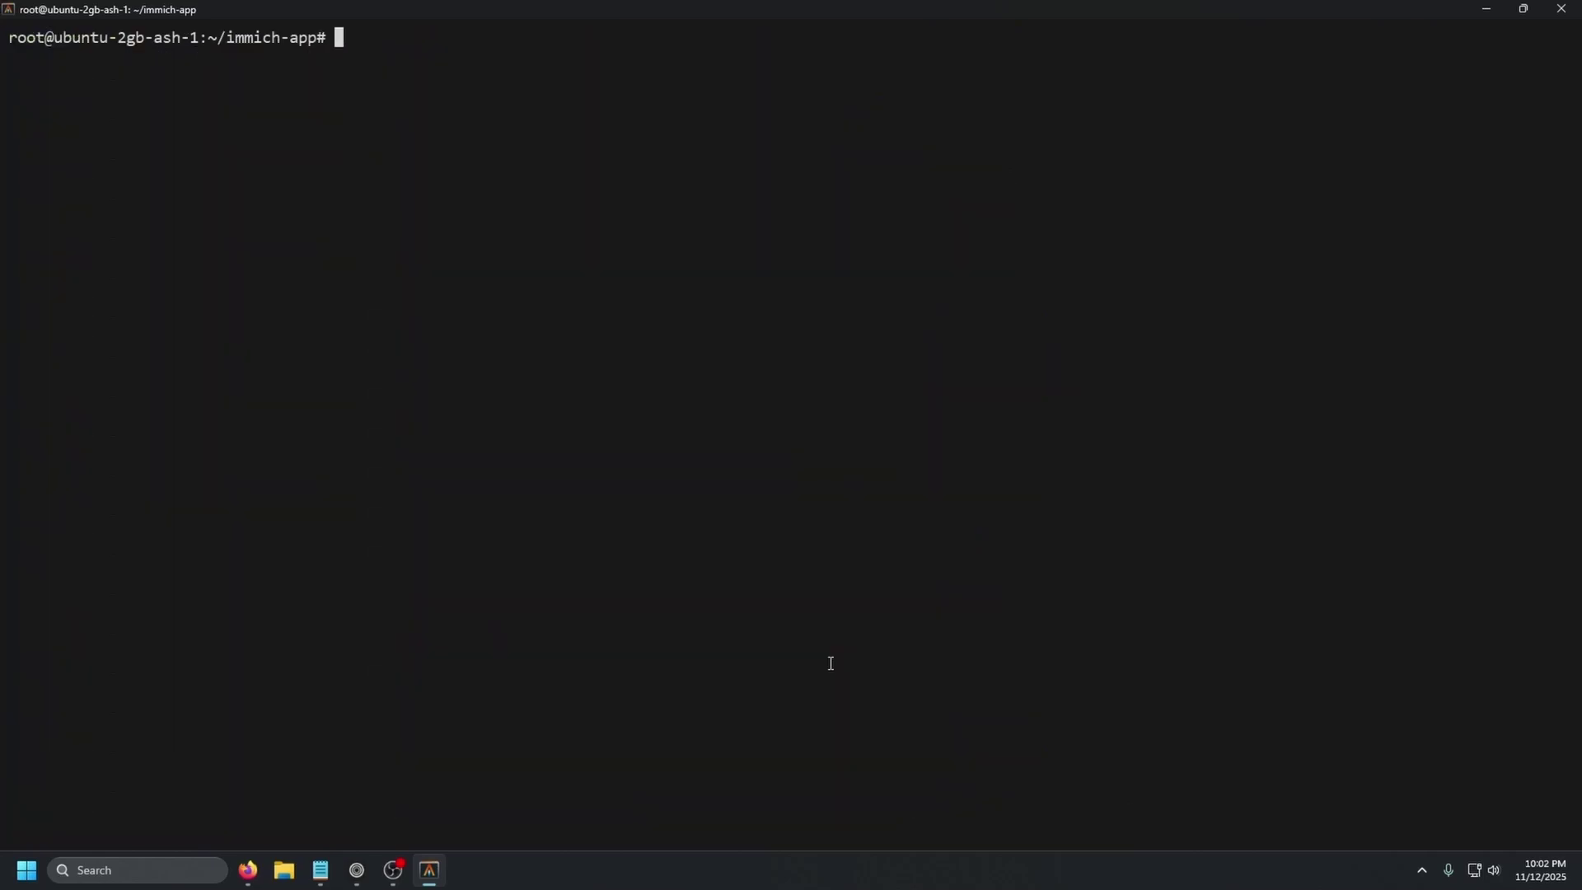
pyautogui.press('Up')
pyautogui.press('Return')
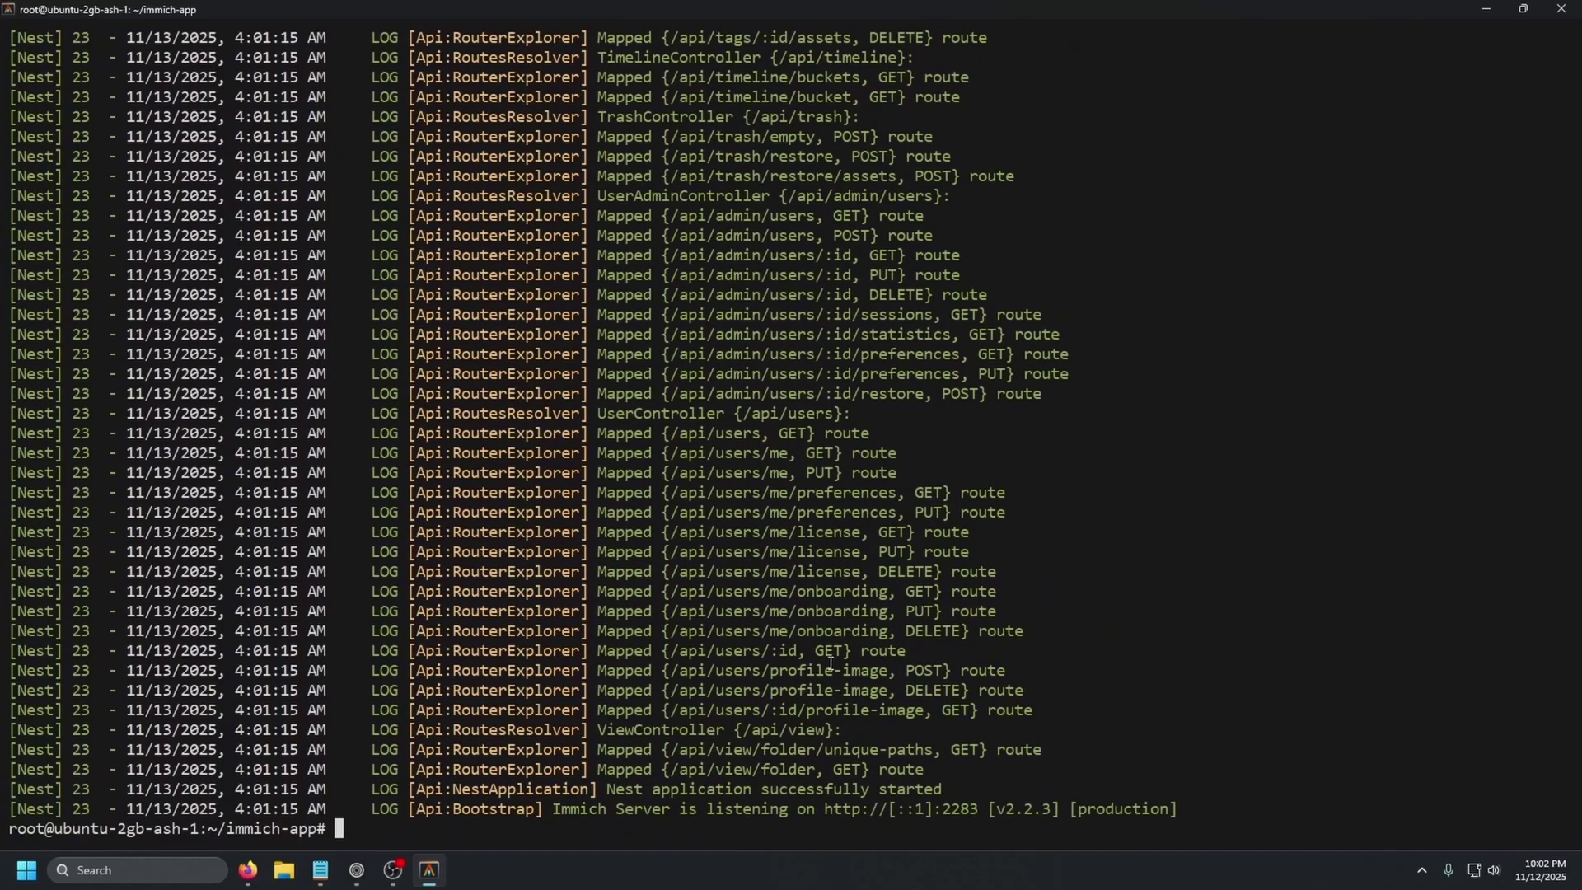
# - Browse command history and begin a 'vim do' command, then erase it
pyautogui.press('Up')
pyautogui.press('Down')
pyautogui.press('Up')
pyautogui.press('Down')
pyautogui.write('vim do')
pyautogui.press('BackSpace')
pyautogui.press('BackSpace')
pyautogui.press('BackSpace')
pyautogui.press('BackSpace')
pyautogui.press('BackSpace')
pyautogui.press('BackSpace')
# - Run docker compose down, then view docker-compose.yml in vim and quit with :q
pyautogui.write('docker compose')
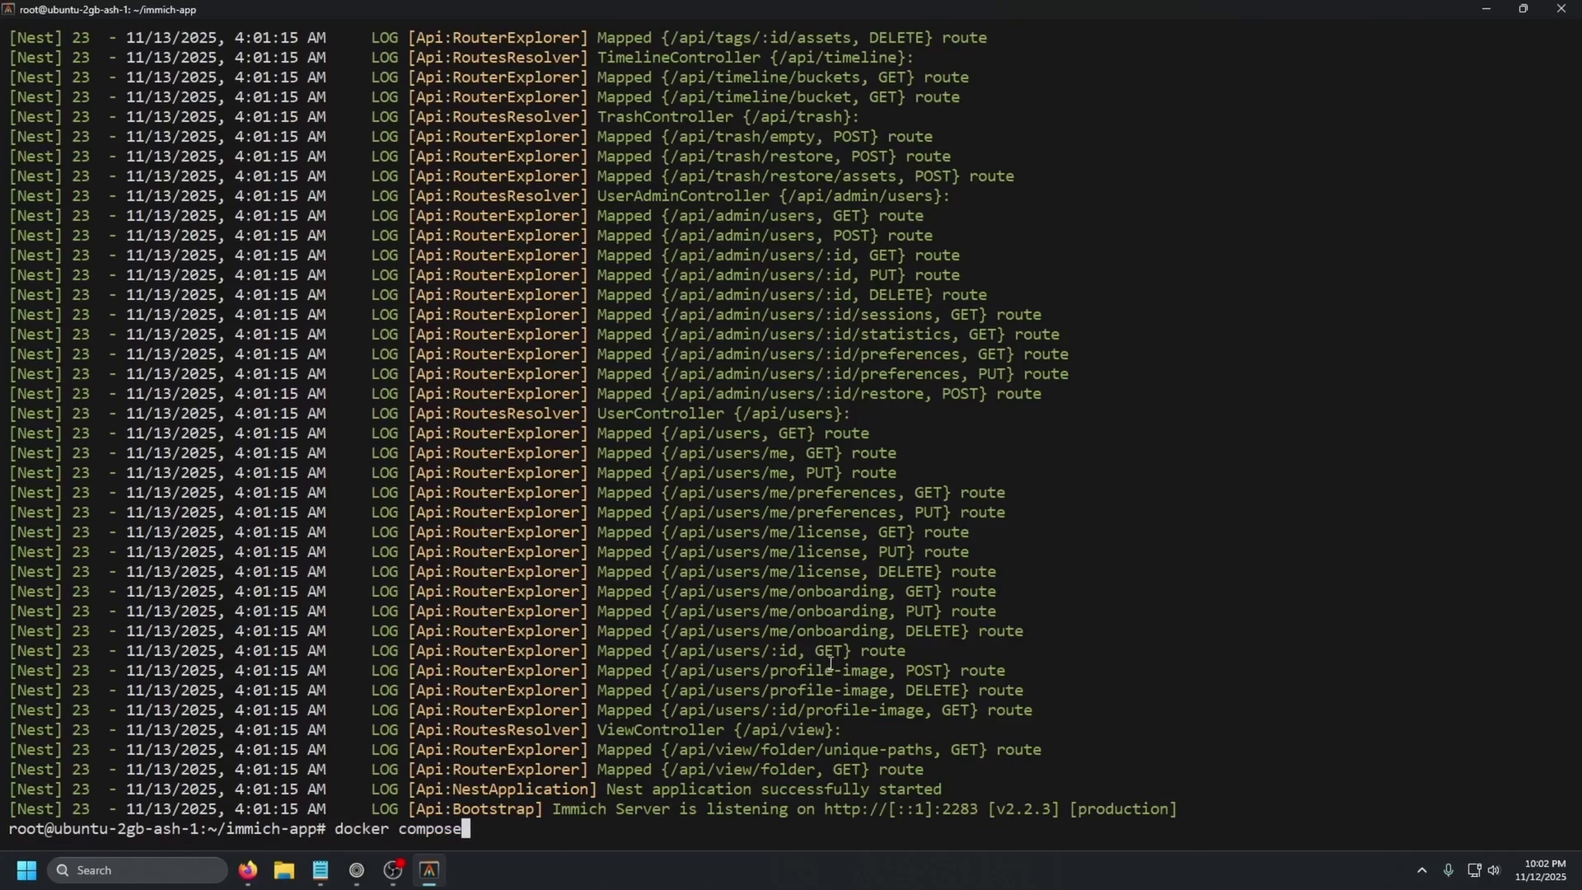
pyautogui.write(' down')
pyautogui.press('Return')
pyautogui.write('vim dock')
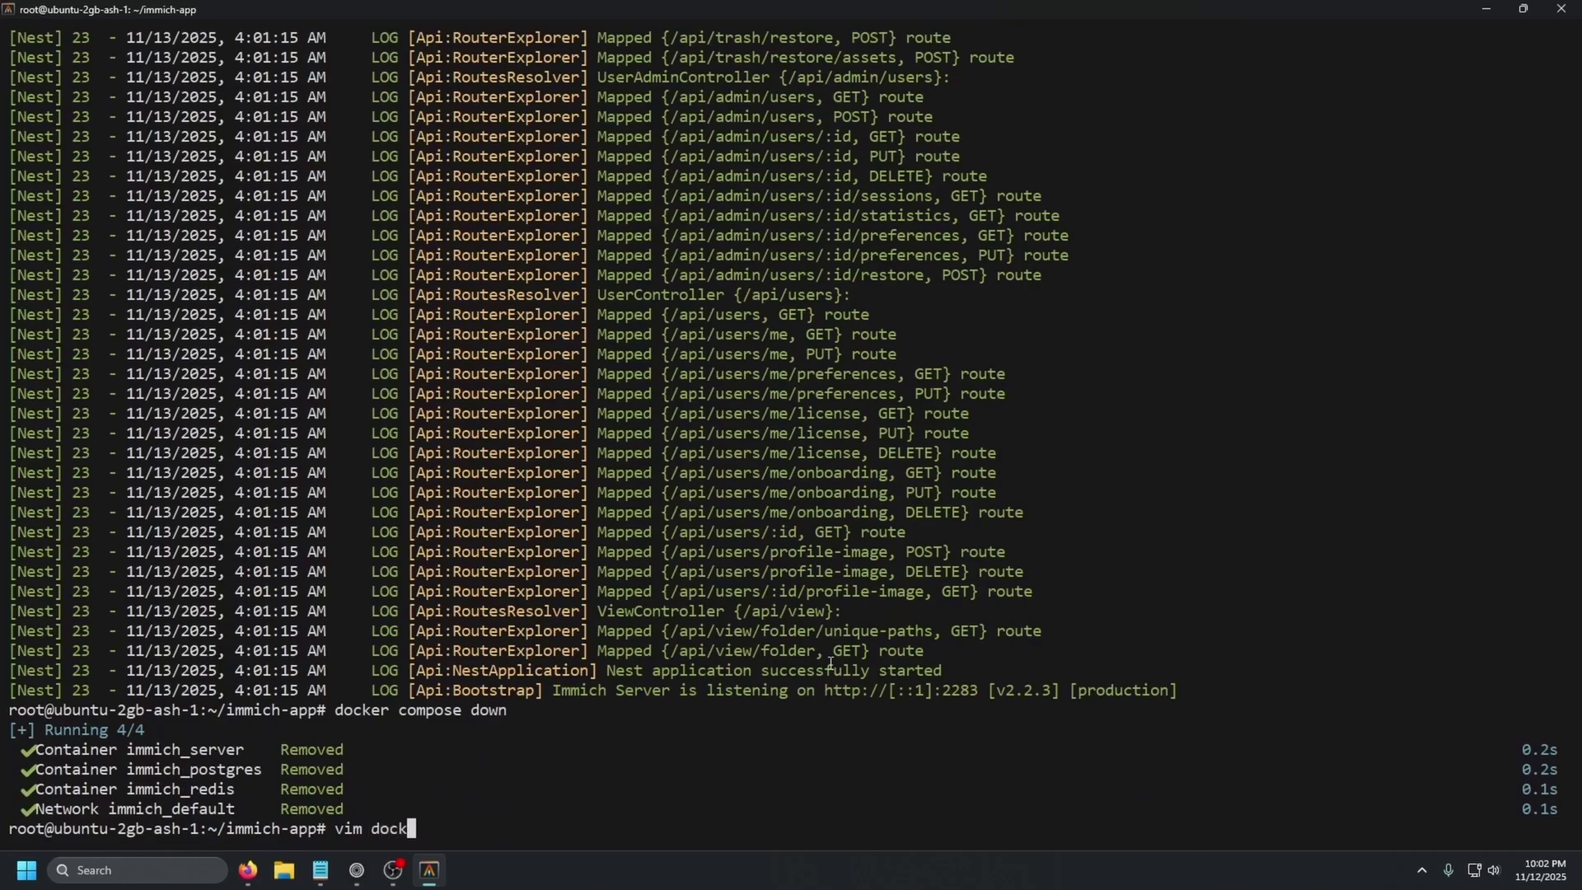
pyautogui.press('Tab')
pyautogui.press('Return')
pyautogui.press('j')
pyautogui.press('j')
pyautogui.press('j')
pyautogui.press('j')
pyautogui.press('j')
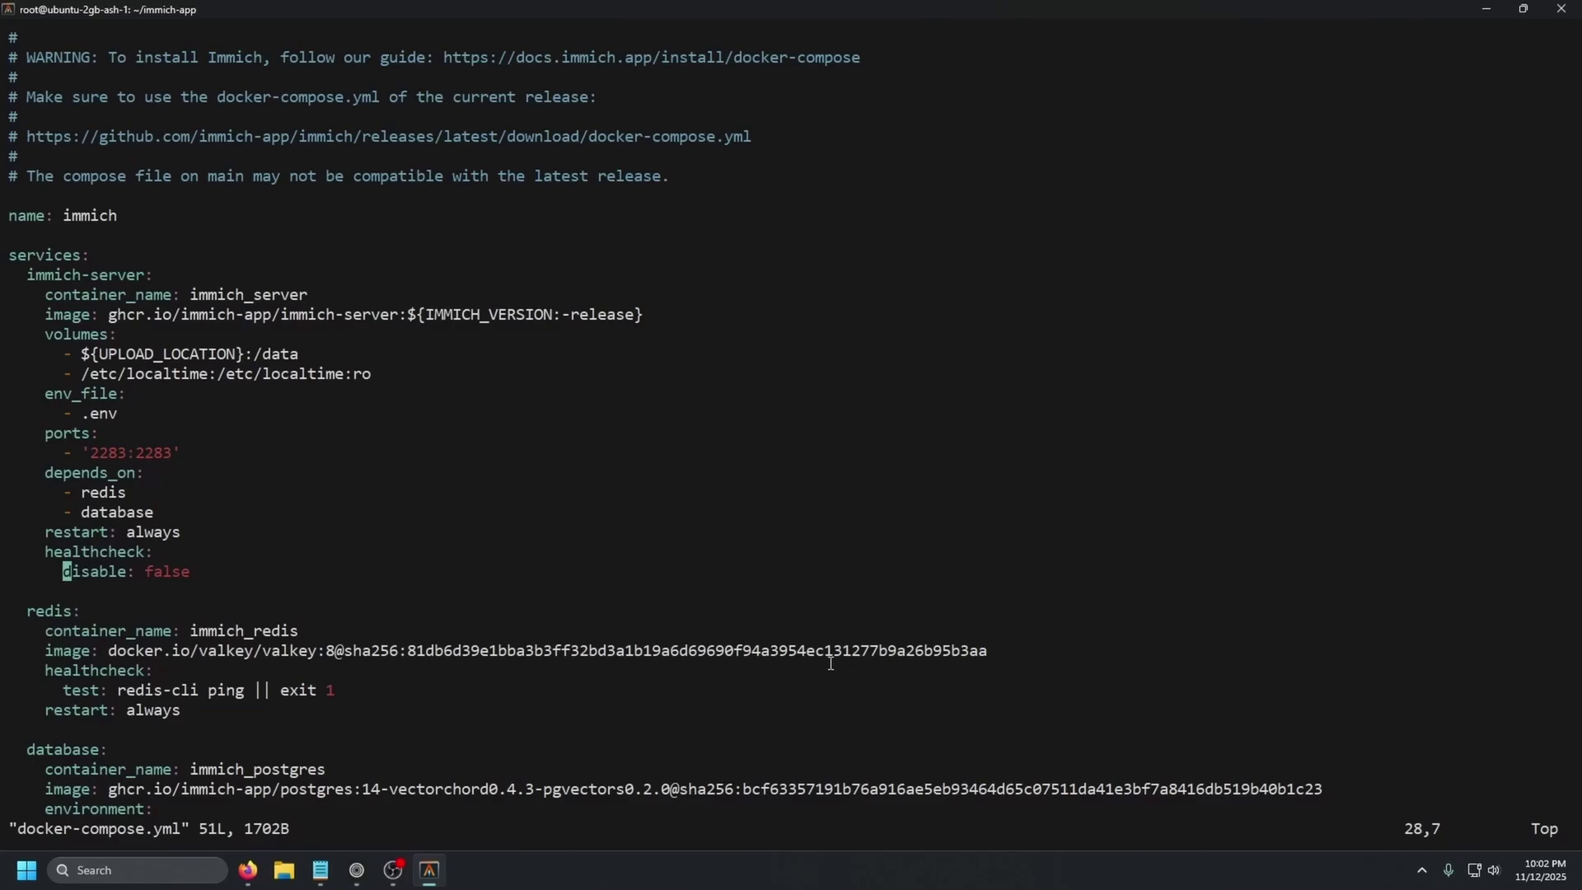
pyautogui.hotkey('shift', ';')
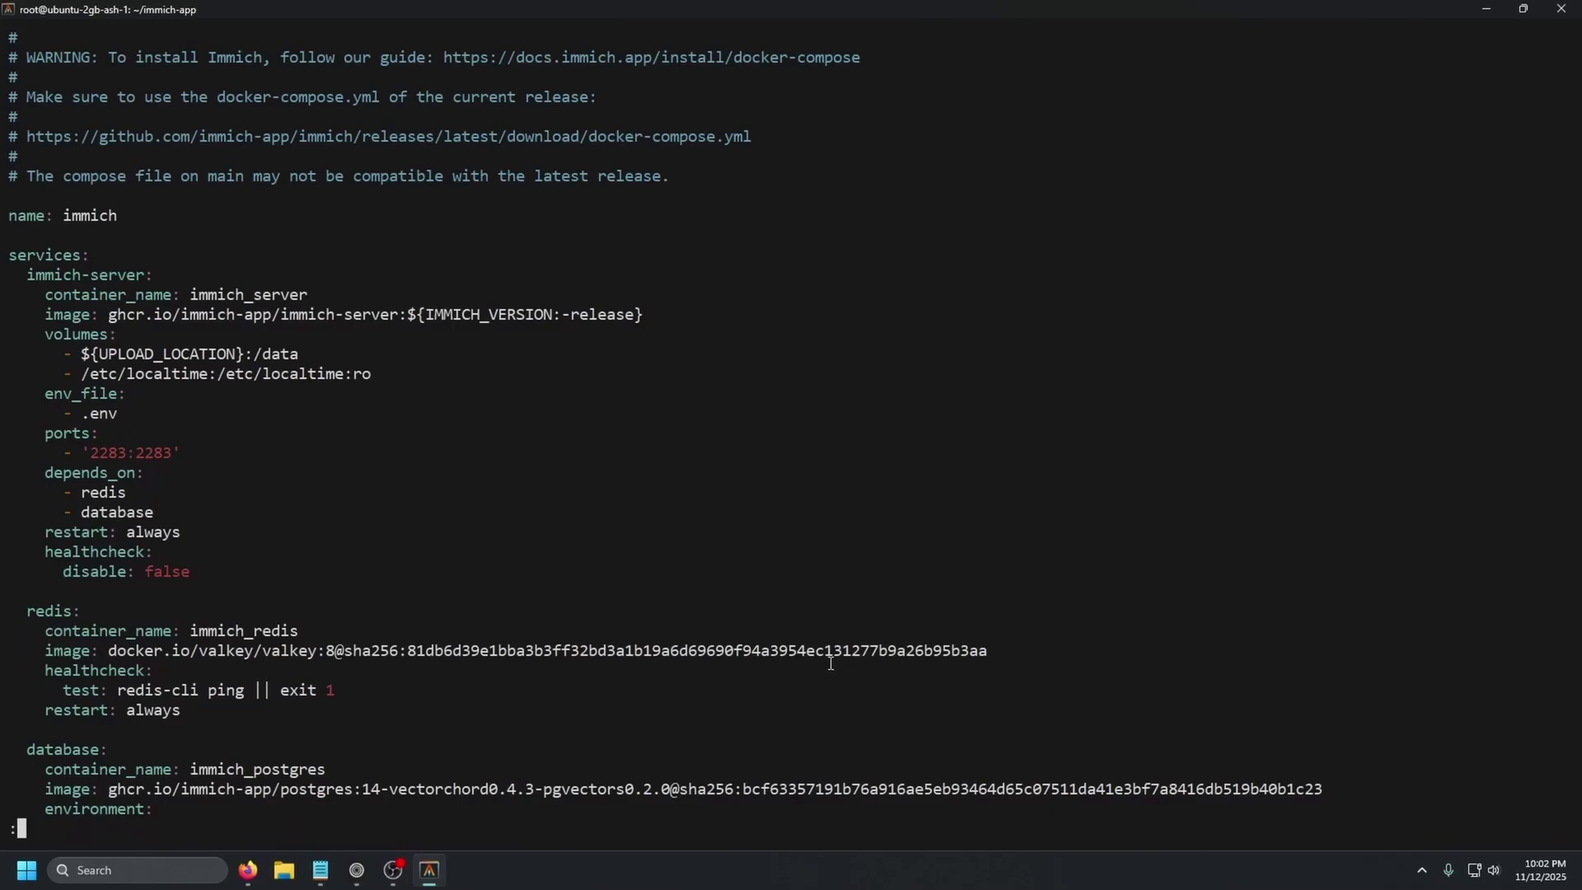
pyautogui.write('q')
pyautogui.press('Return')
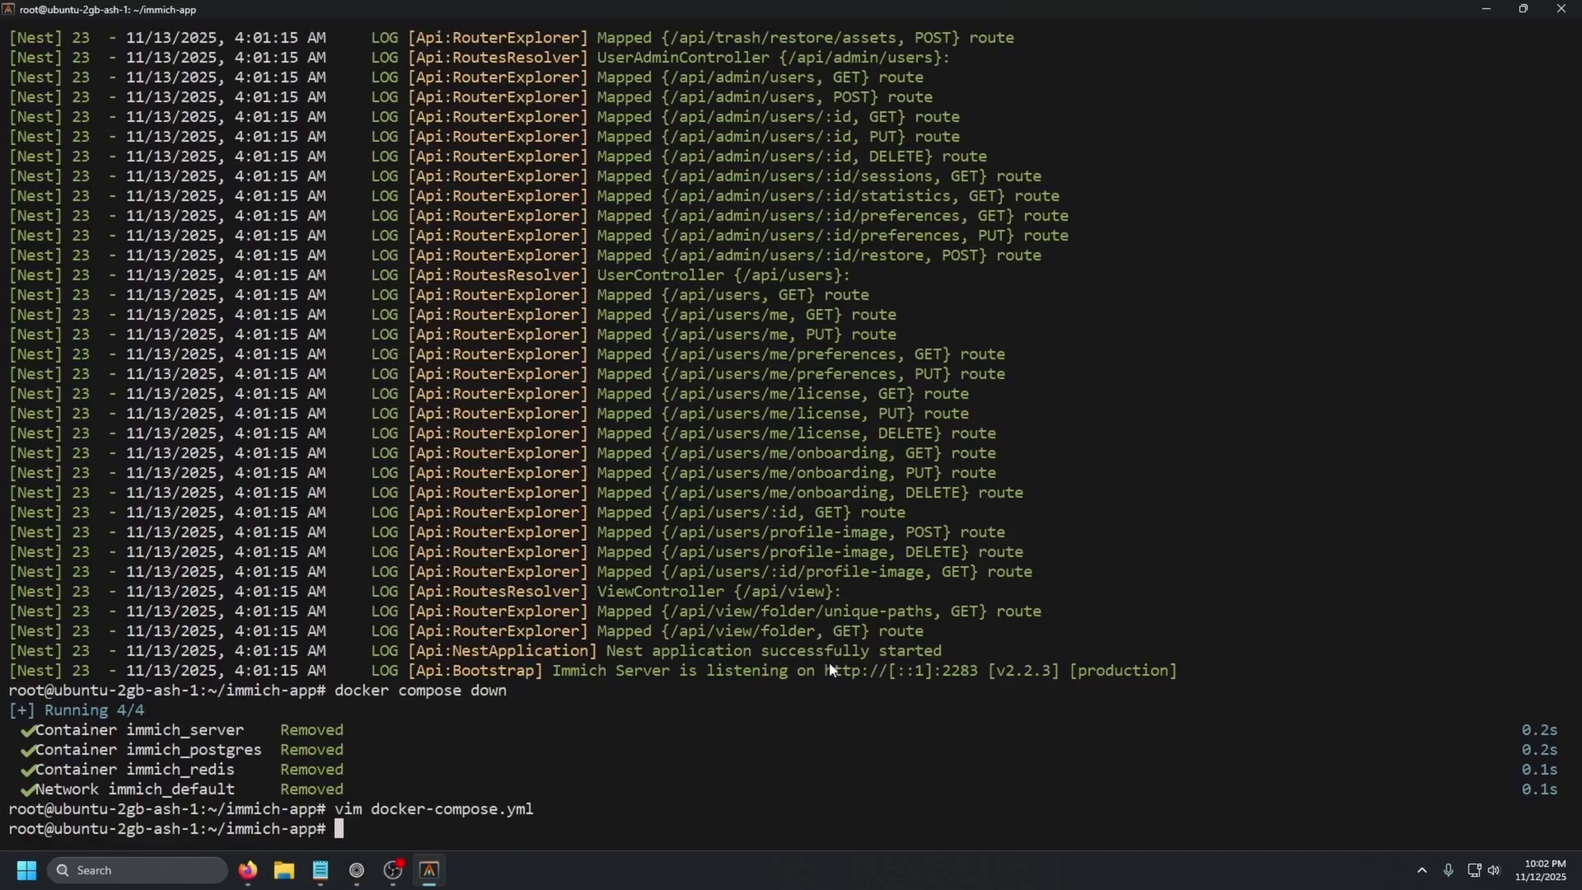
# - Restart the stack with docker compose up -d and list containers with docker ps
pyautogui.write('docker compose up -d')
pyautogui.press('Return')
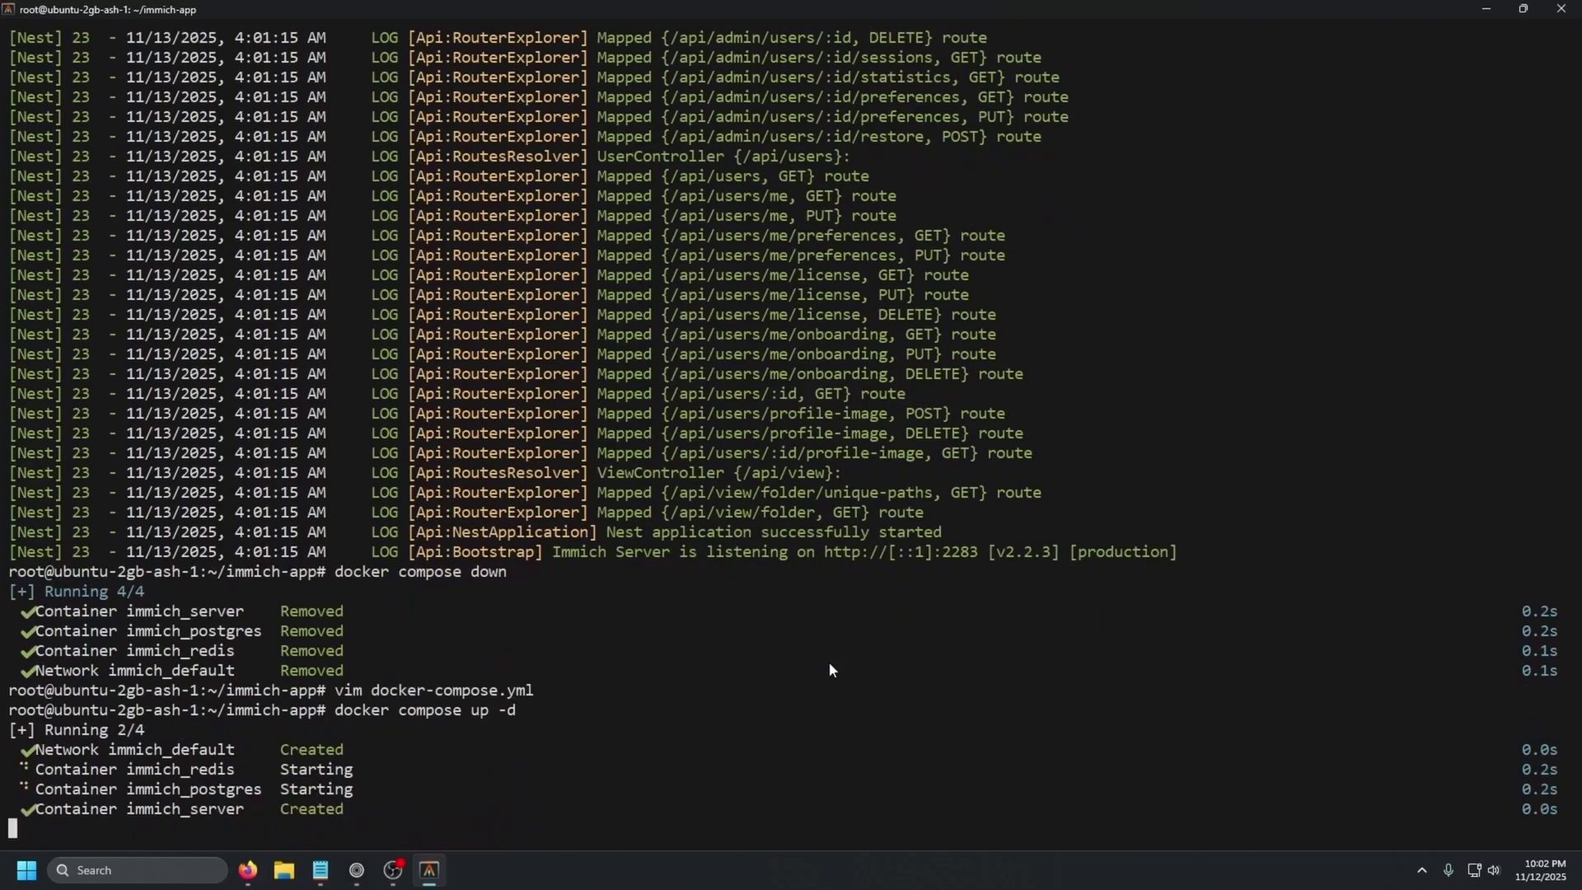
pyautogui.write('docker ps')
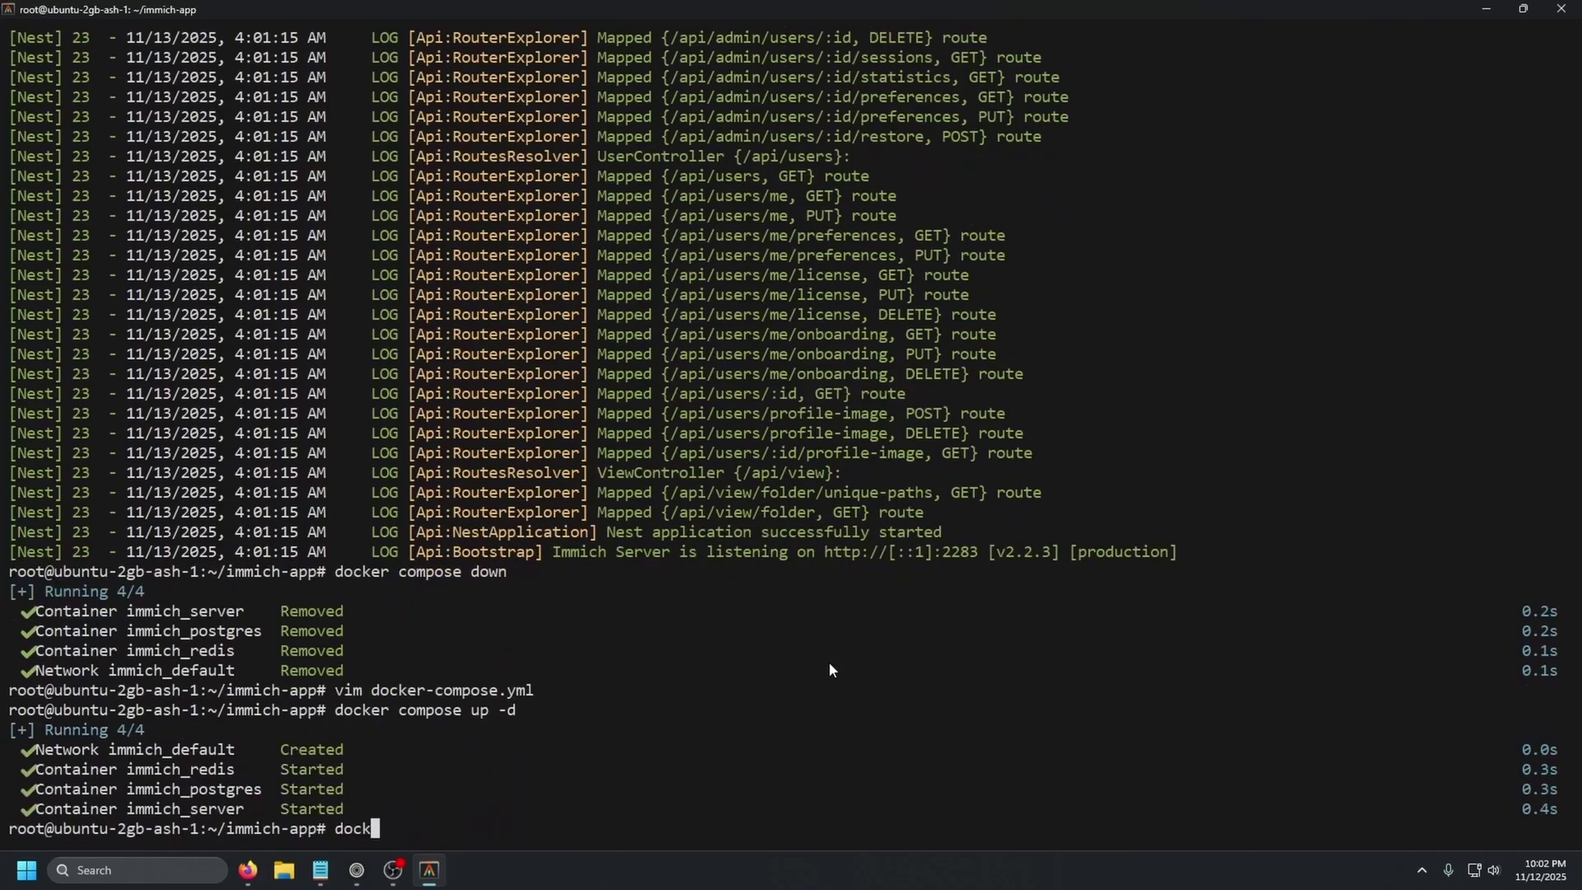
pyautogui.press('Return')
# - View the new immich_server logs and note the machine learning unhealthy warning
pyautogui.write('docker logs')
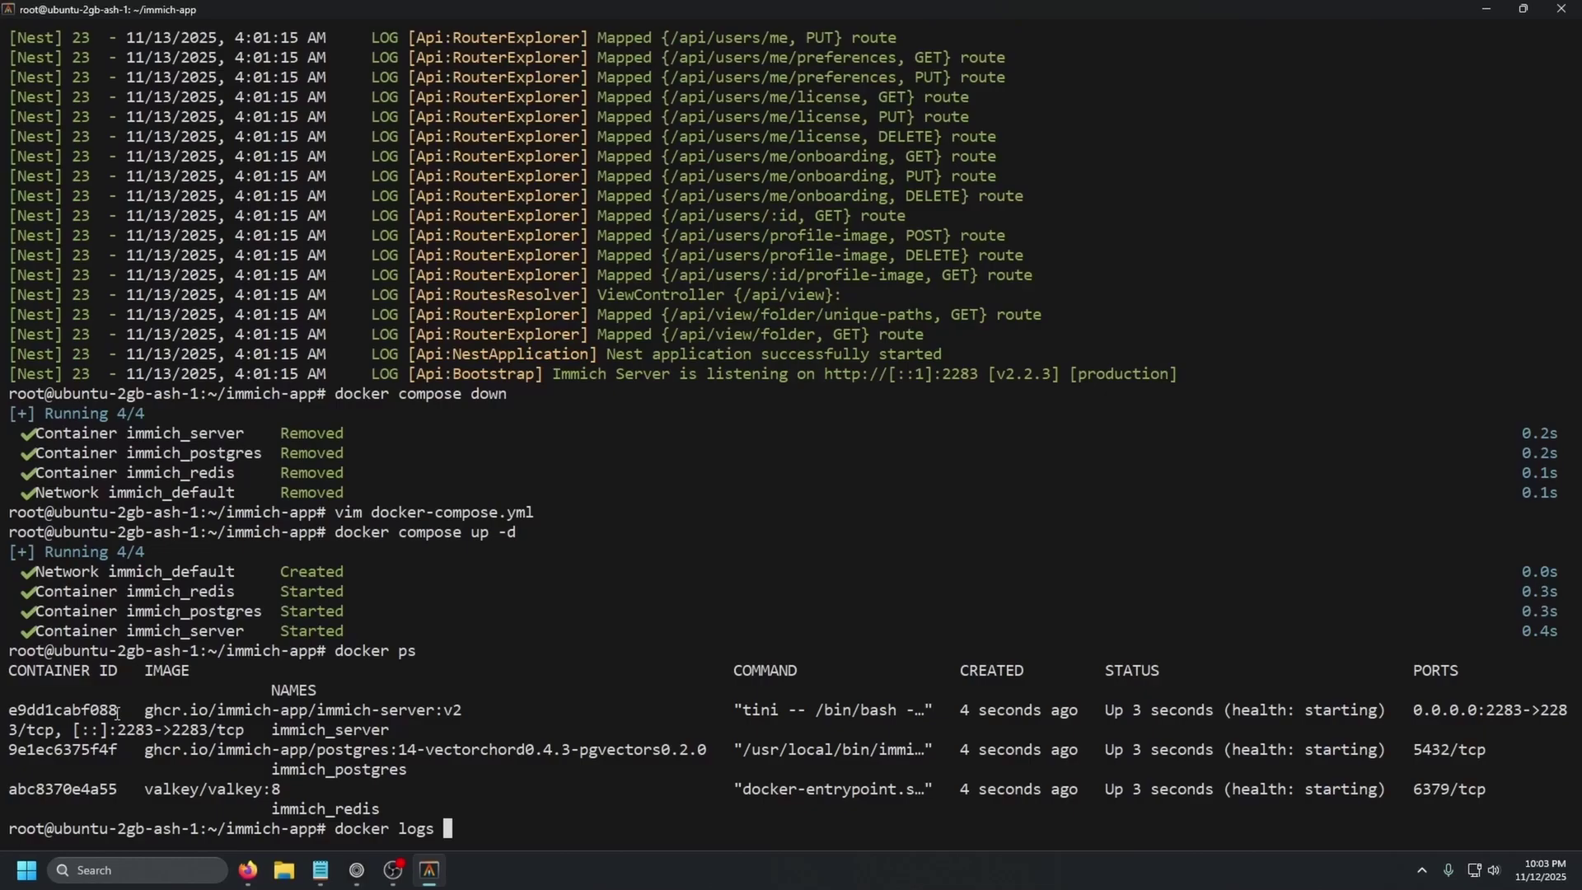
pyautogui.moveTo(117, 713); pyautogui.dragTo(8, 713)
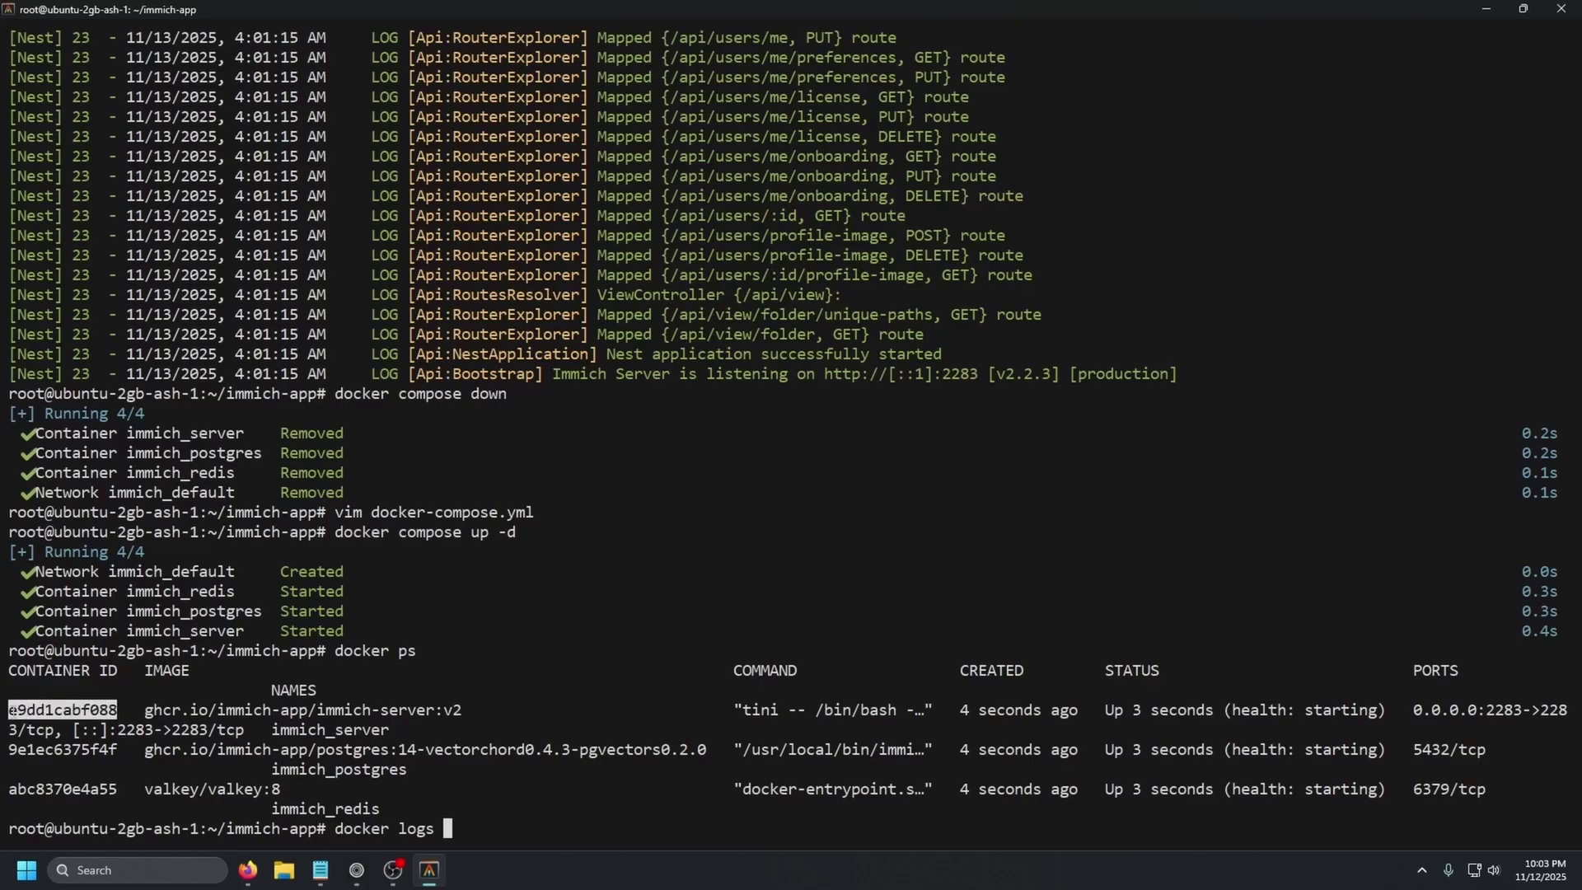
pyautogui.hotkey('ctrl', 'c')
pyautogui.hotkey('ctrl', 'v')
pyautogui.press('Return')
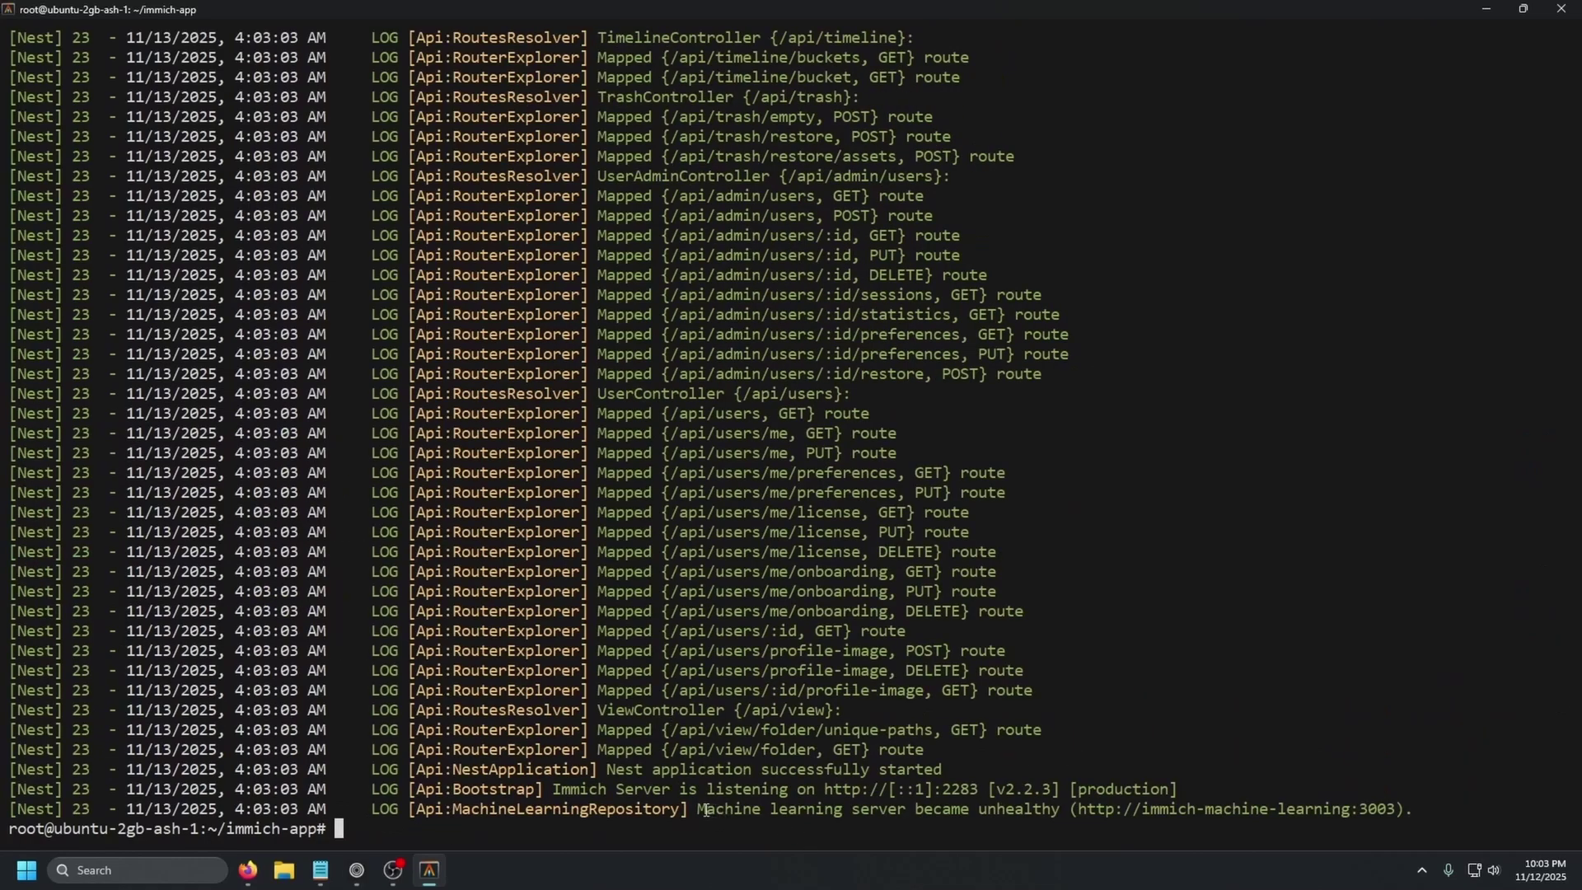
pyautogui.moveTo(699, 810); pyautogui.dragTo(1079, 810)
pyautogui.hotkey('ctrl', 'c')
# - Find the server's public IP address with ip a and copy it
pyautogui.moveTo(565, 789); pyautogui.dragTo(690, 789)
pyautogui.click(356, 870)
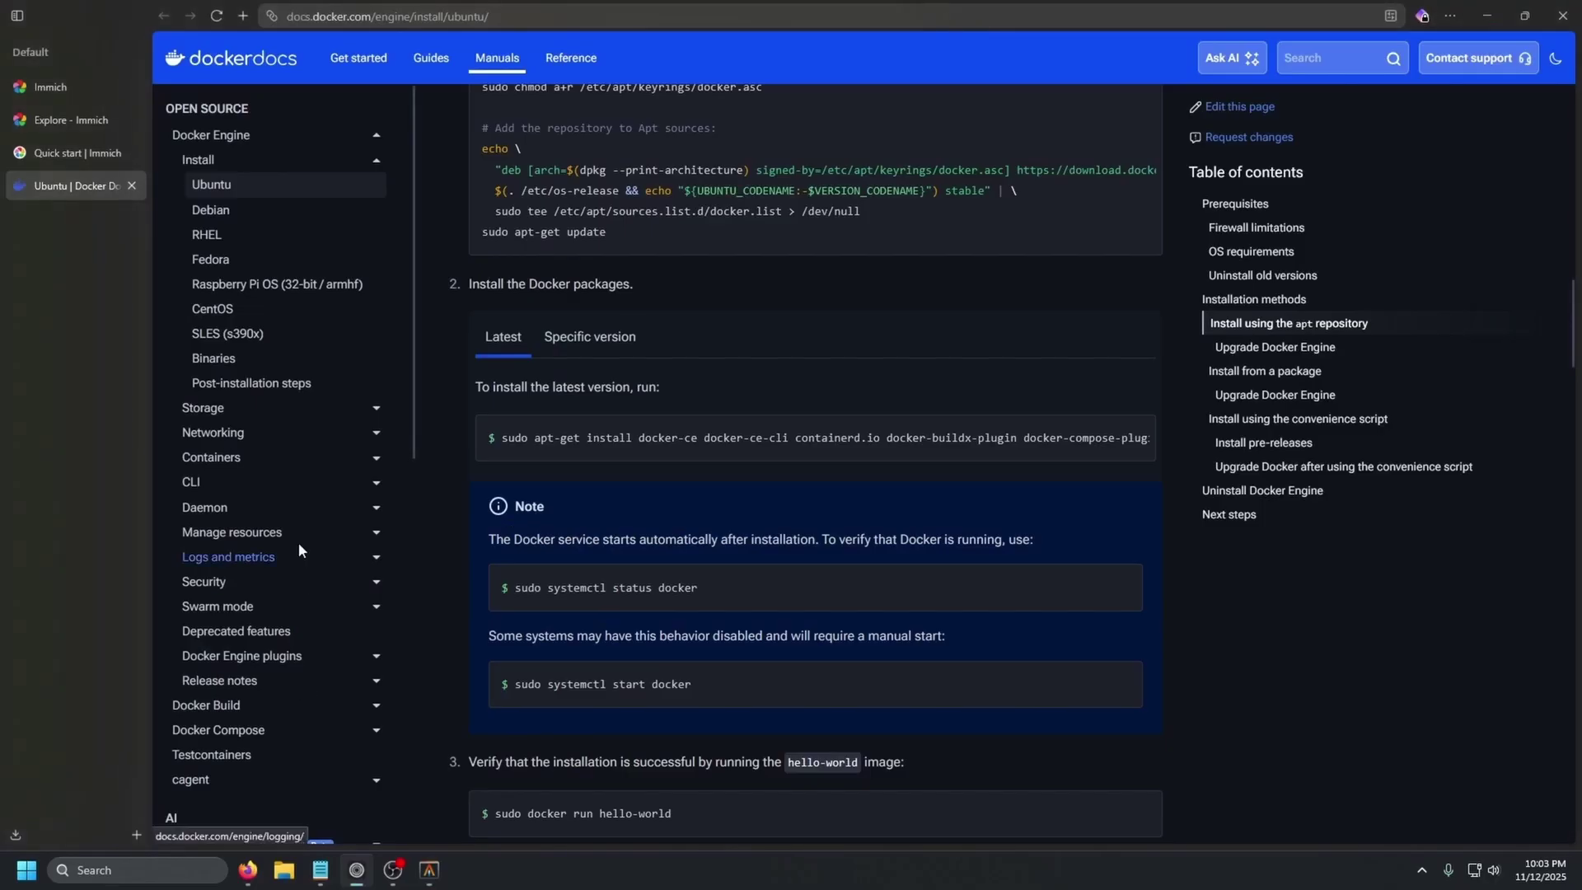
pyautogui.click(429, 870)
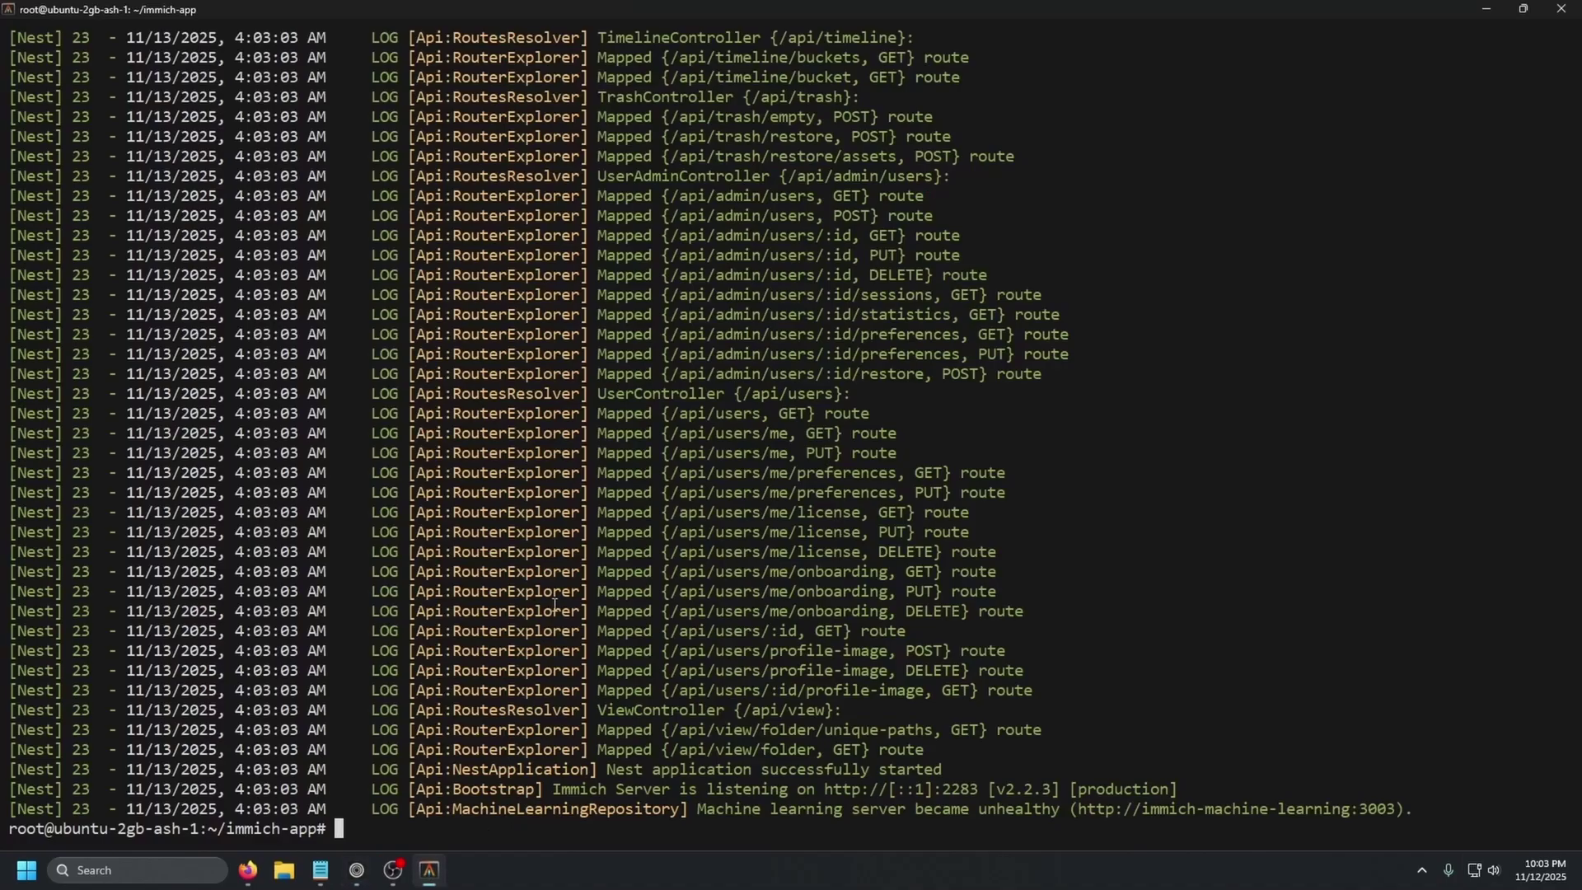
pyautogui.write('ip a')
pyautogui.press('Return')
pyautogui.moveTo(90, 274); pyautogui.dragTo(216, 277)
# - Open the server IP with :2283 in a new browser tab
pyautogui.click(357, 870)
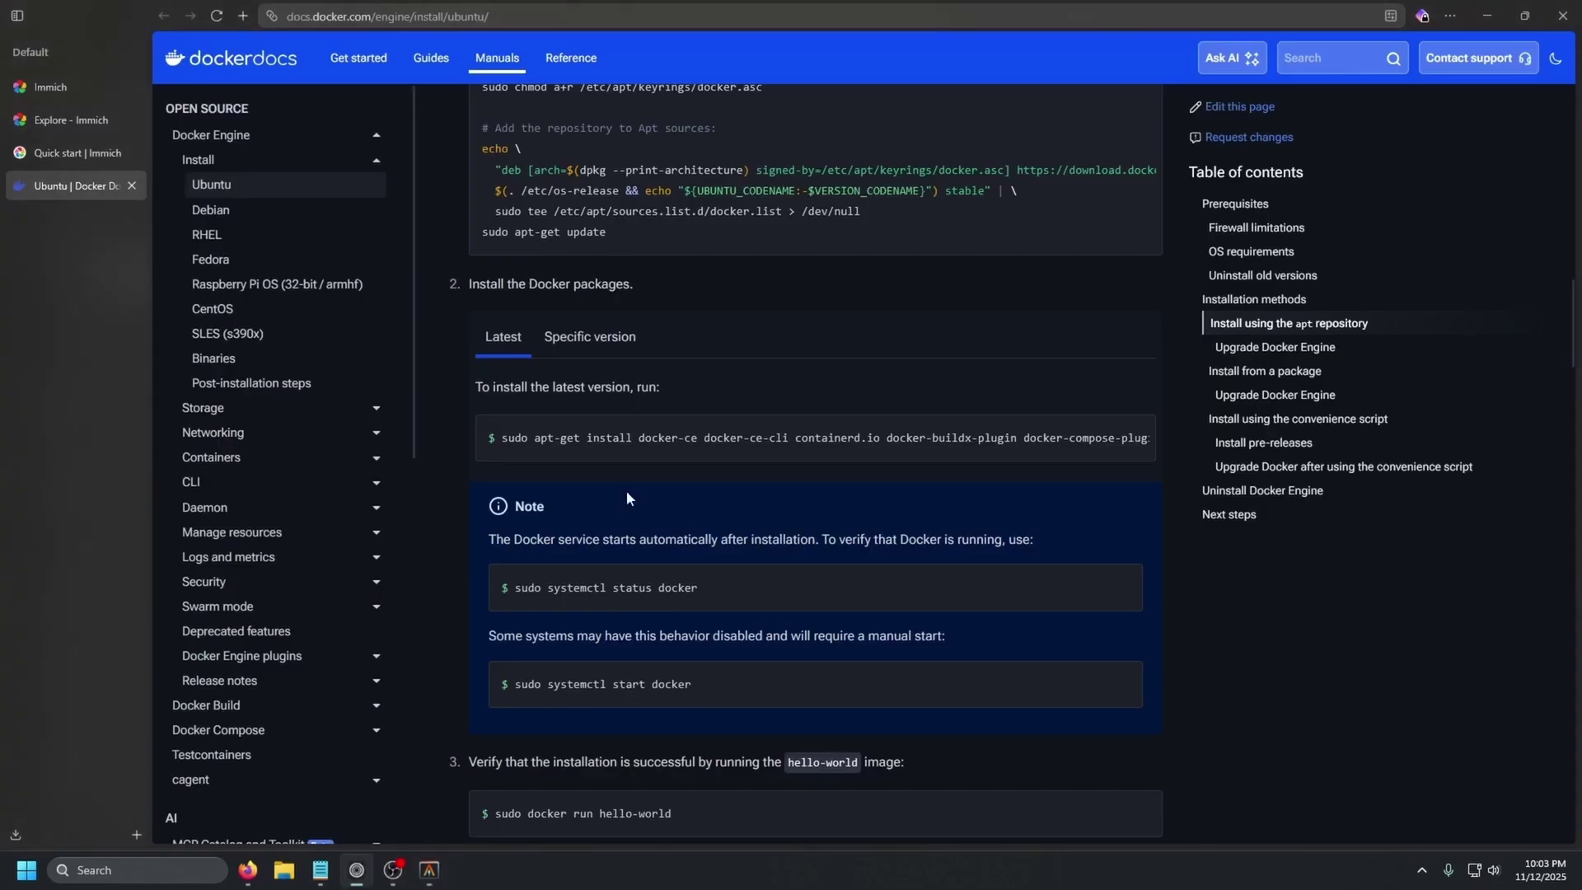
pyautogui.hotkey('ctrl', 't')
pyautogui.hotkey('ctrl', 'v')
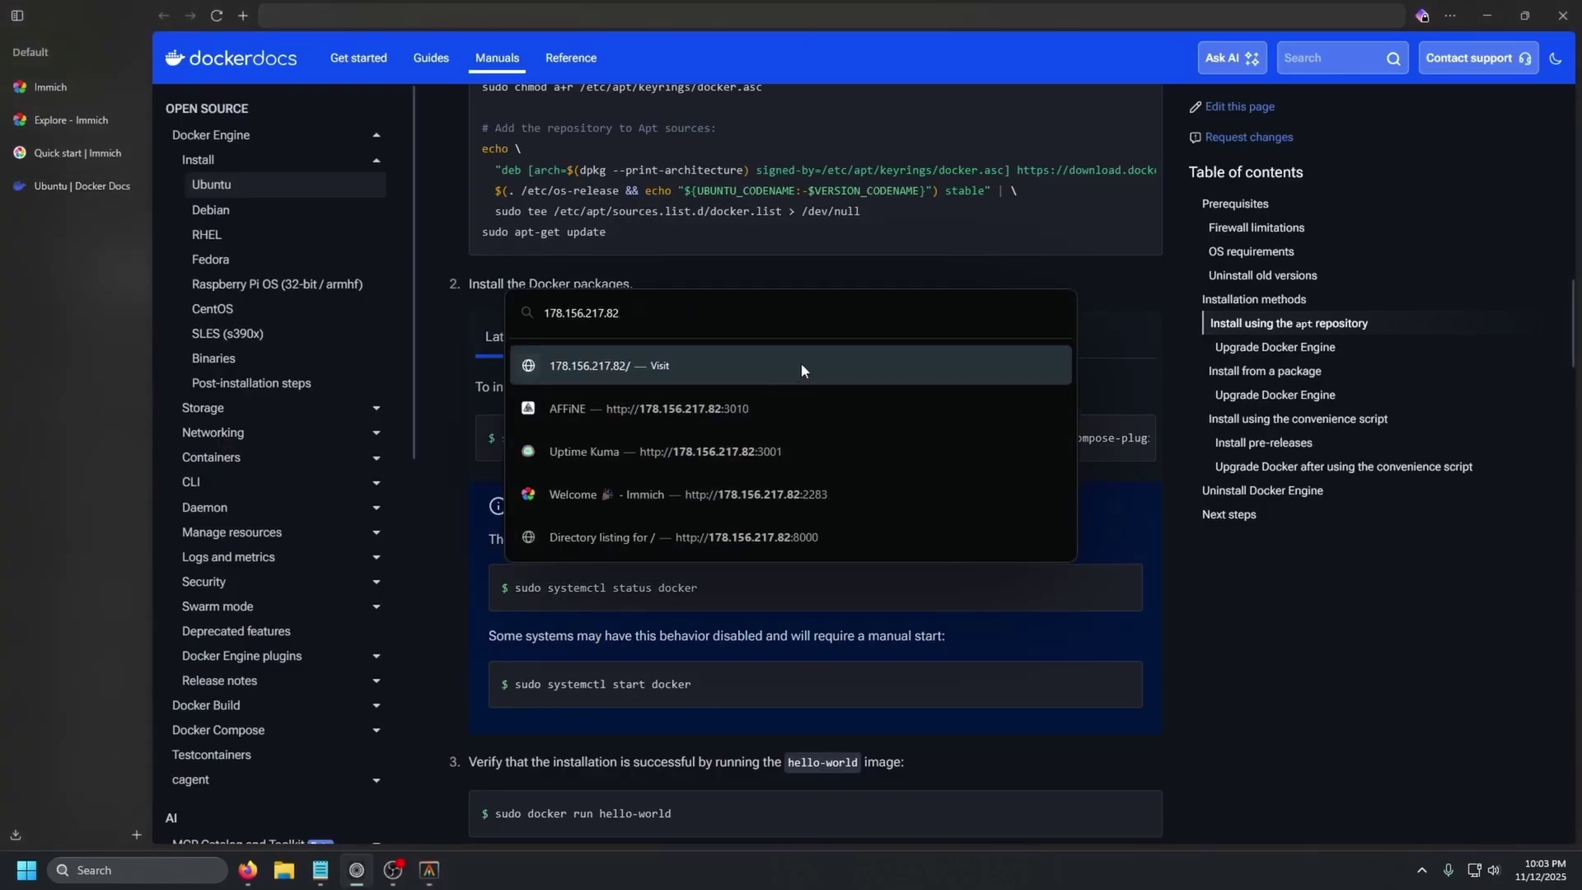
pyautogui.write(':2283')
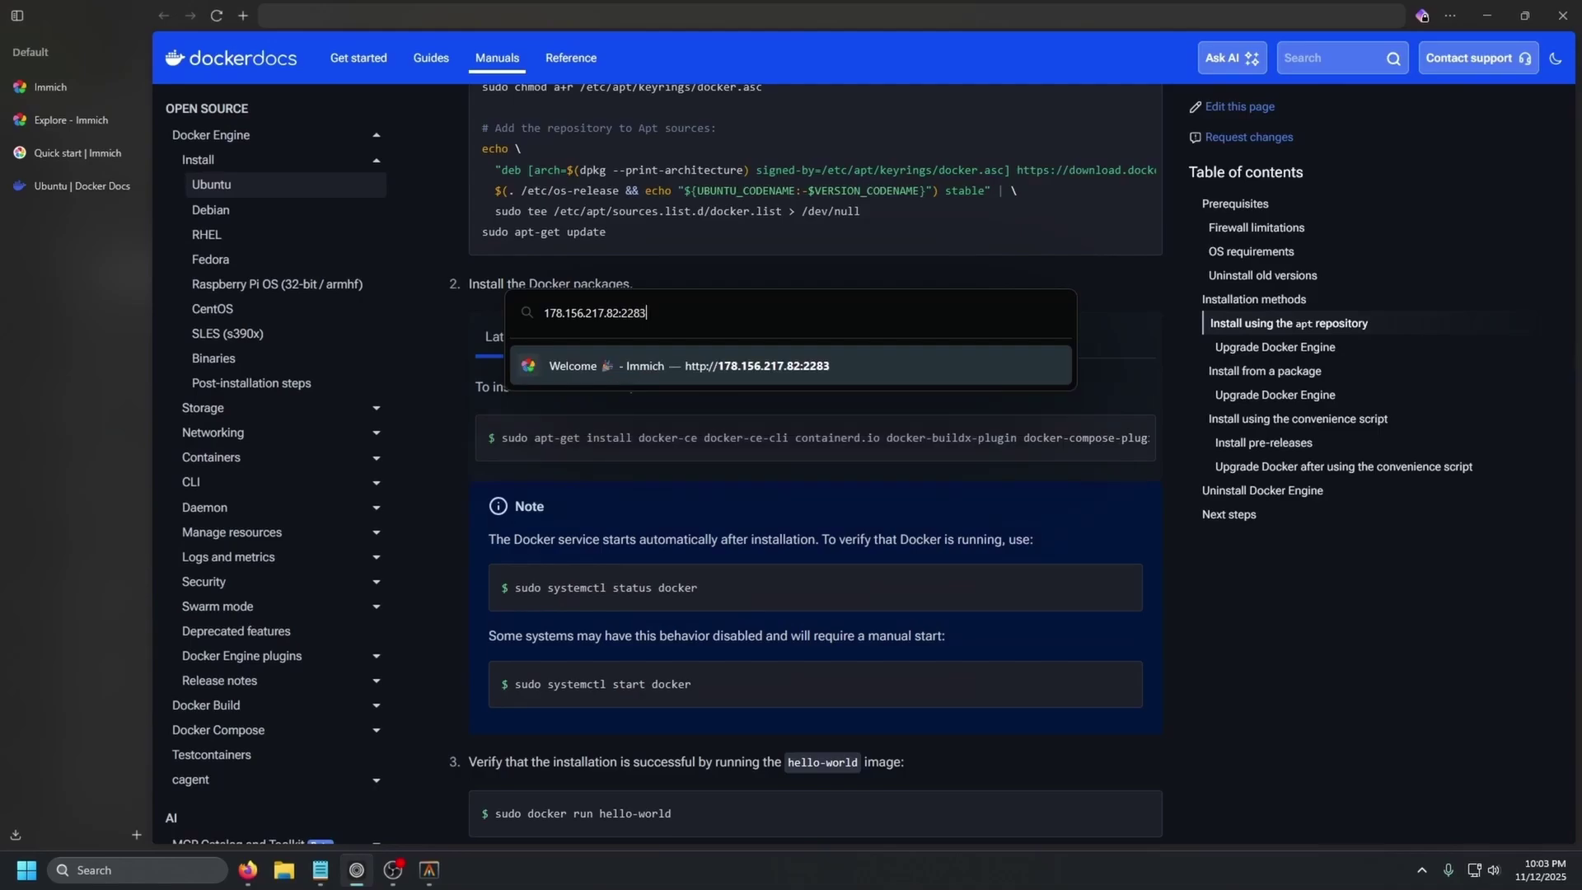
pyautogui.click(801, 365)
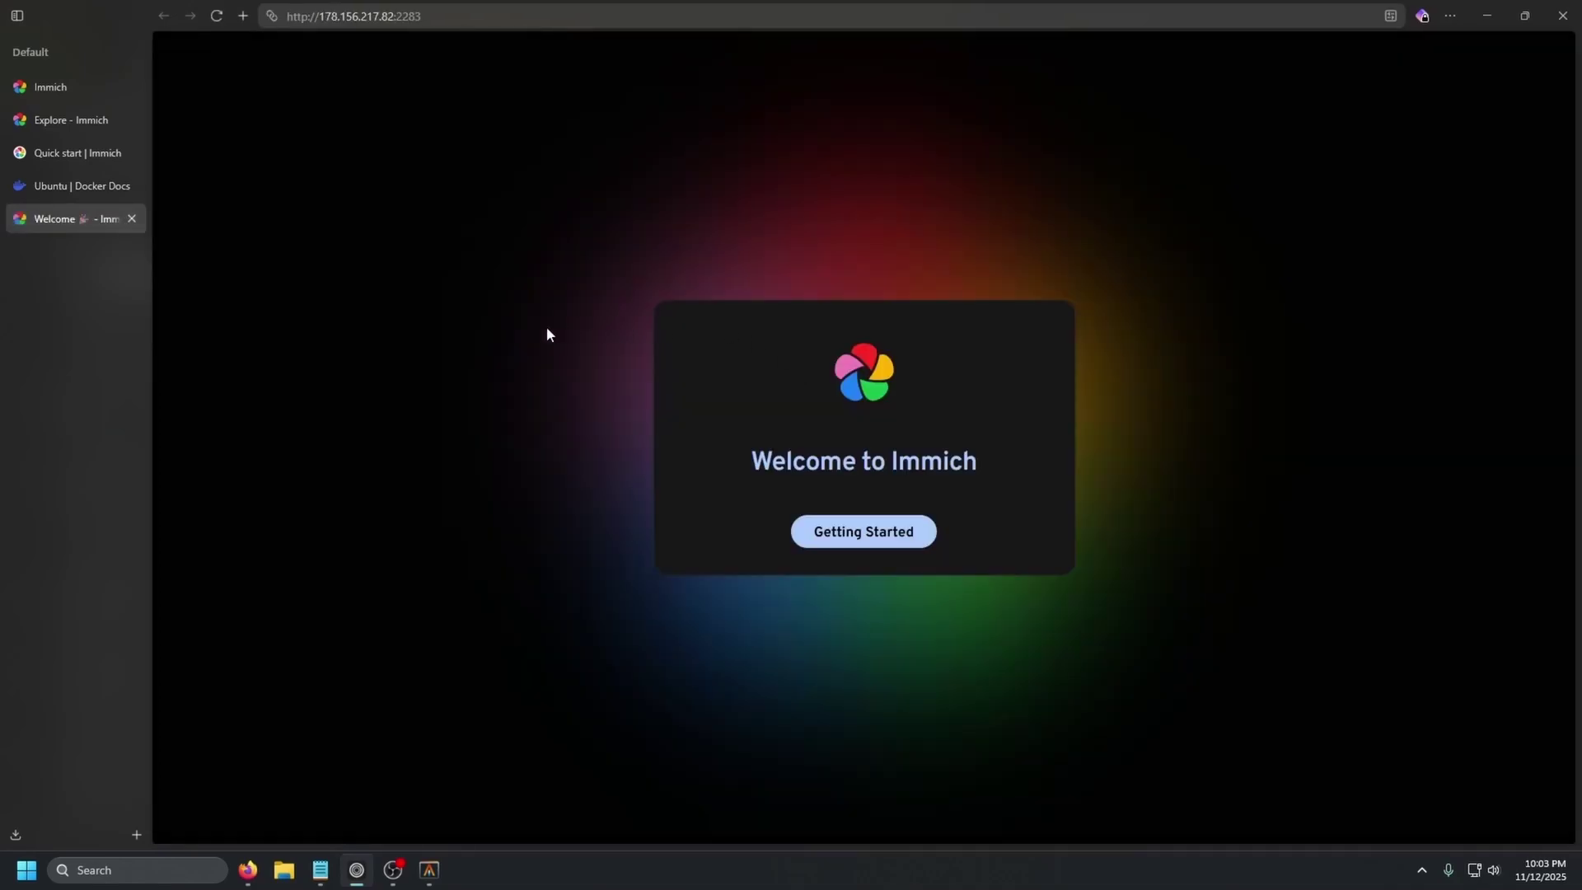
# - From Getting Started, register the admin account with an admin email address and password
pyautogui.click(853, 544)
pyautogui.click(768, 443)
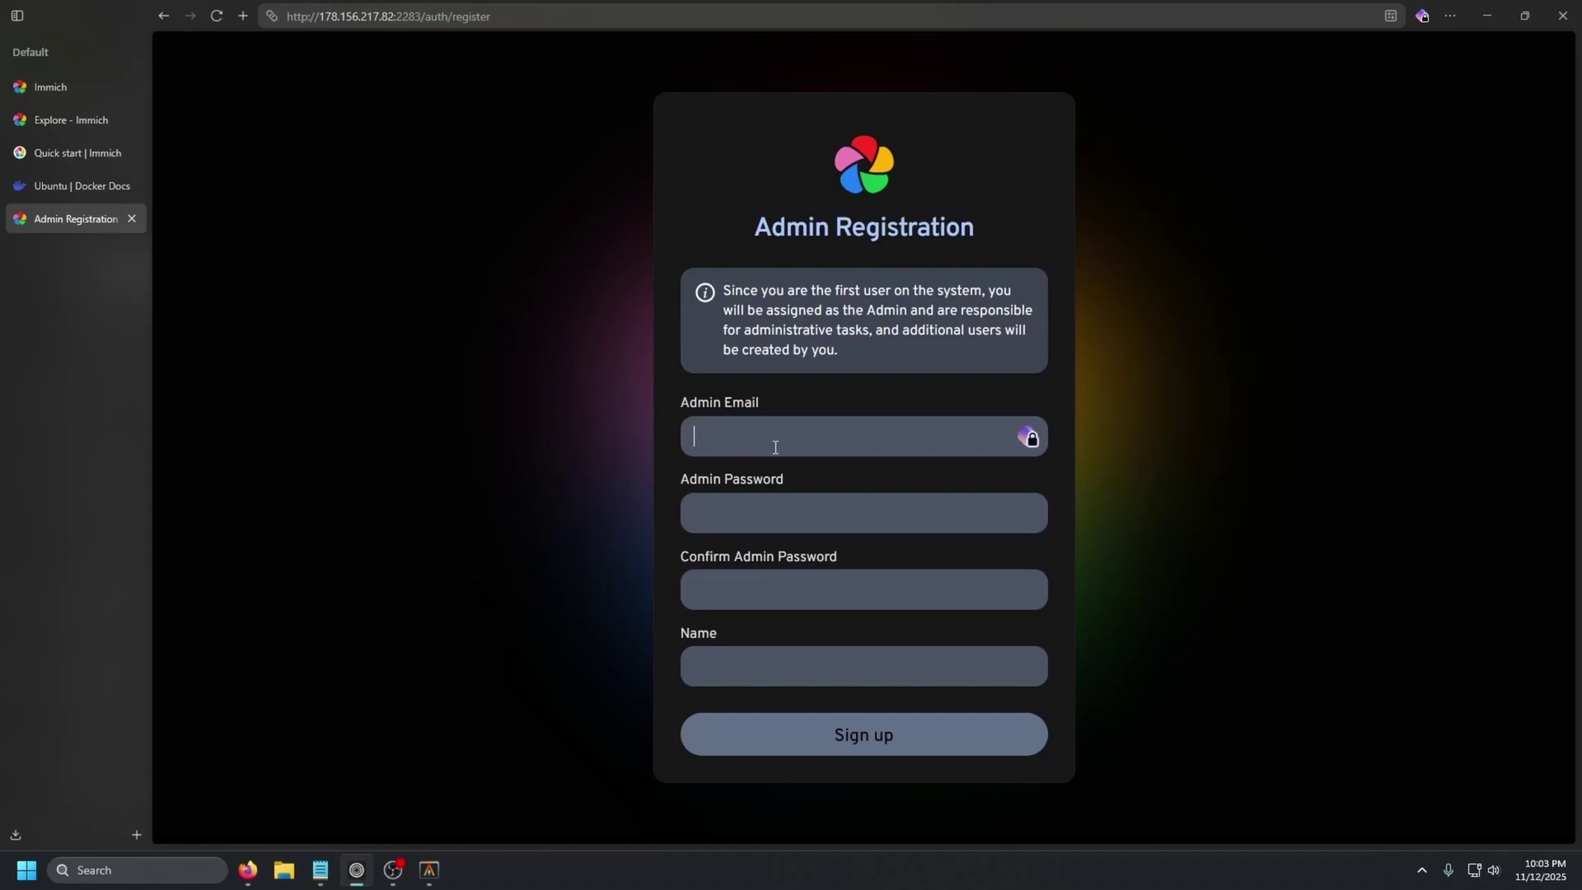
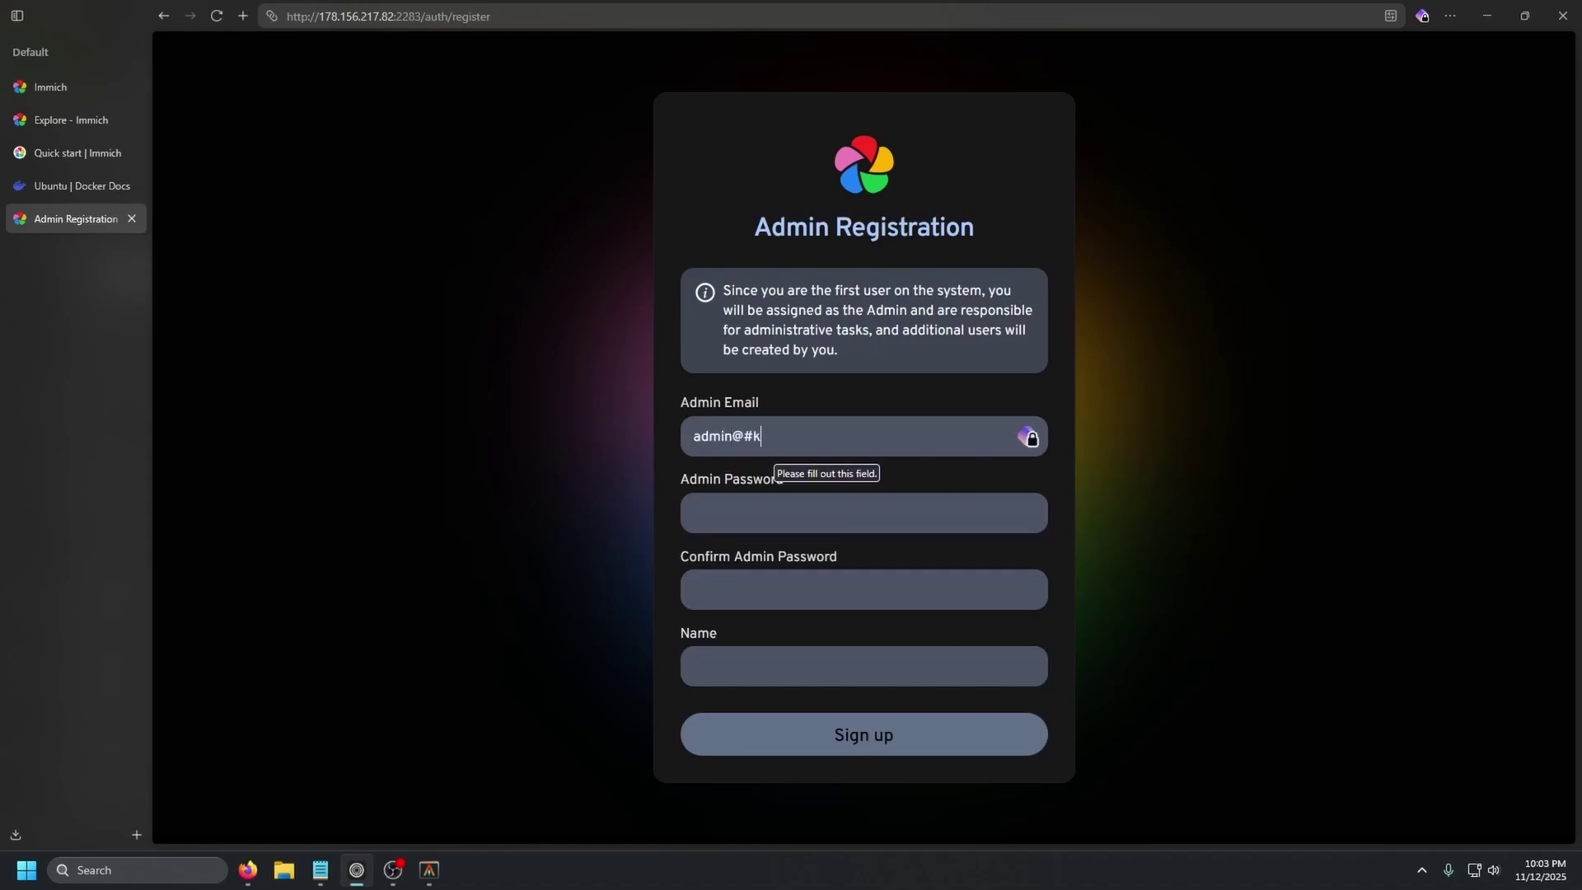
pyautogui.press('Tab')
pyautogui.write('*********')
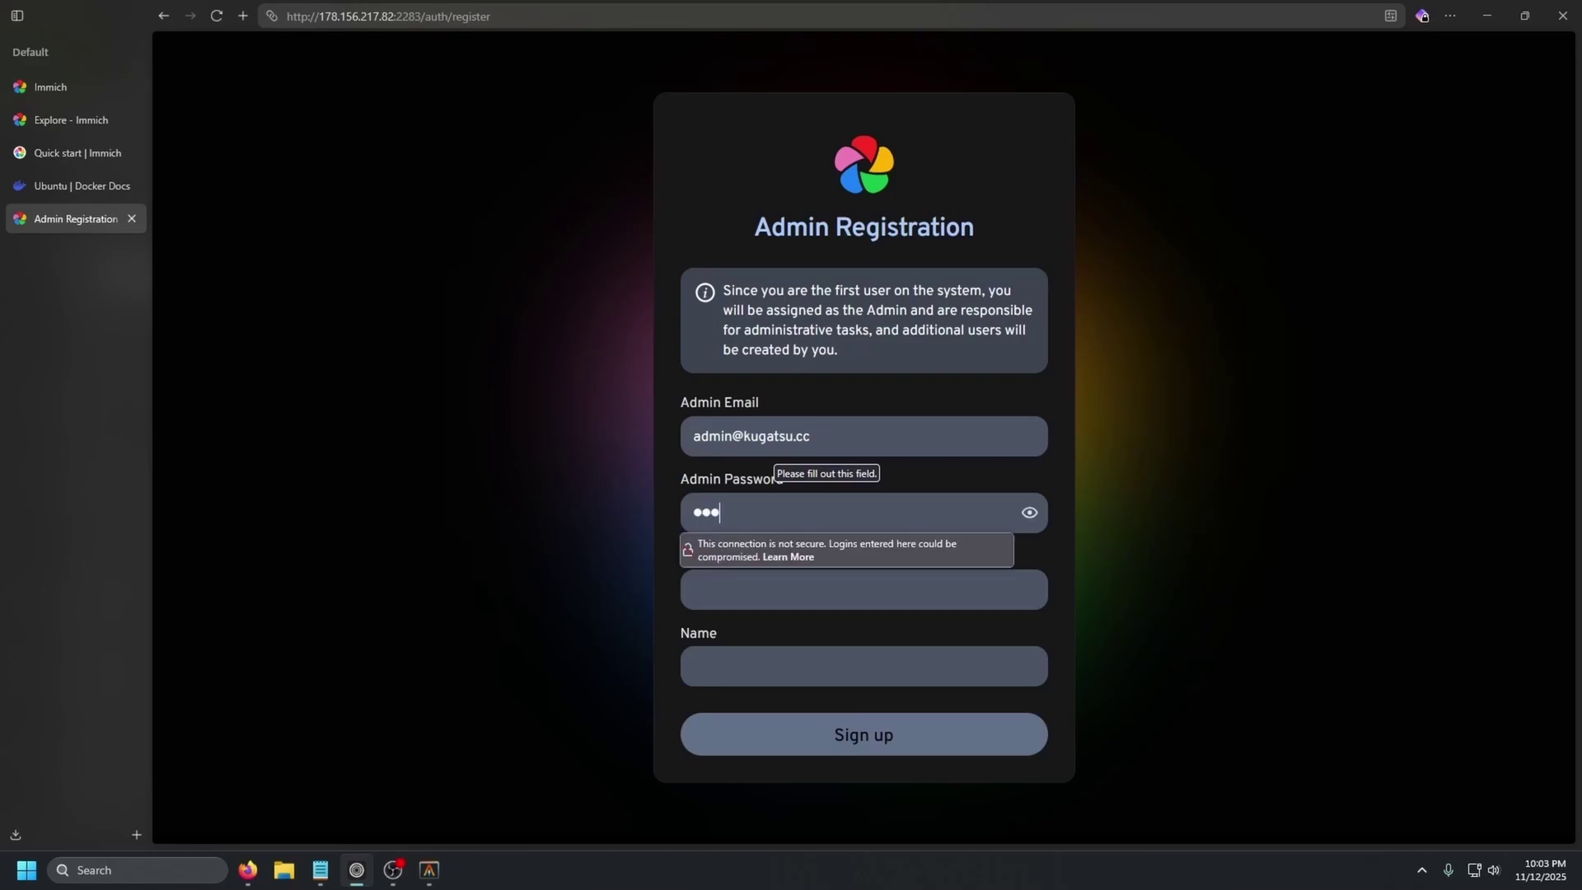
pyautogui.press('Tab')
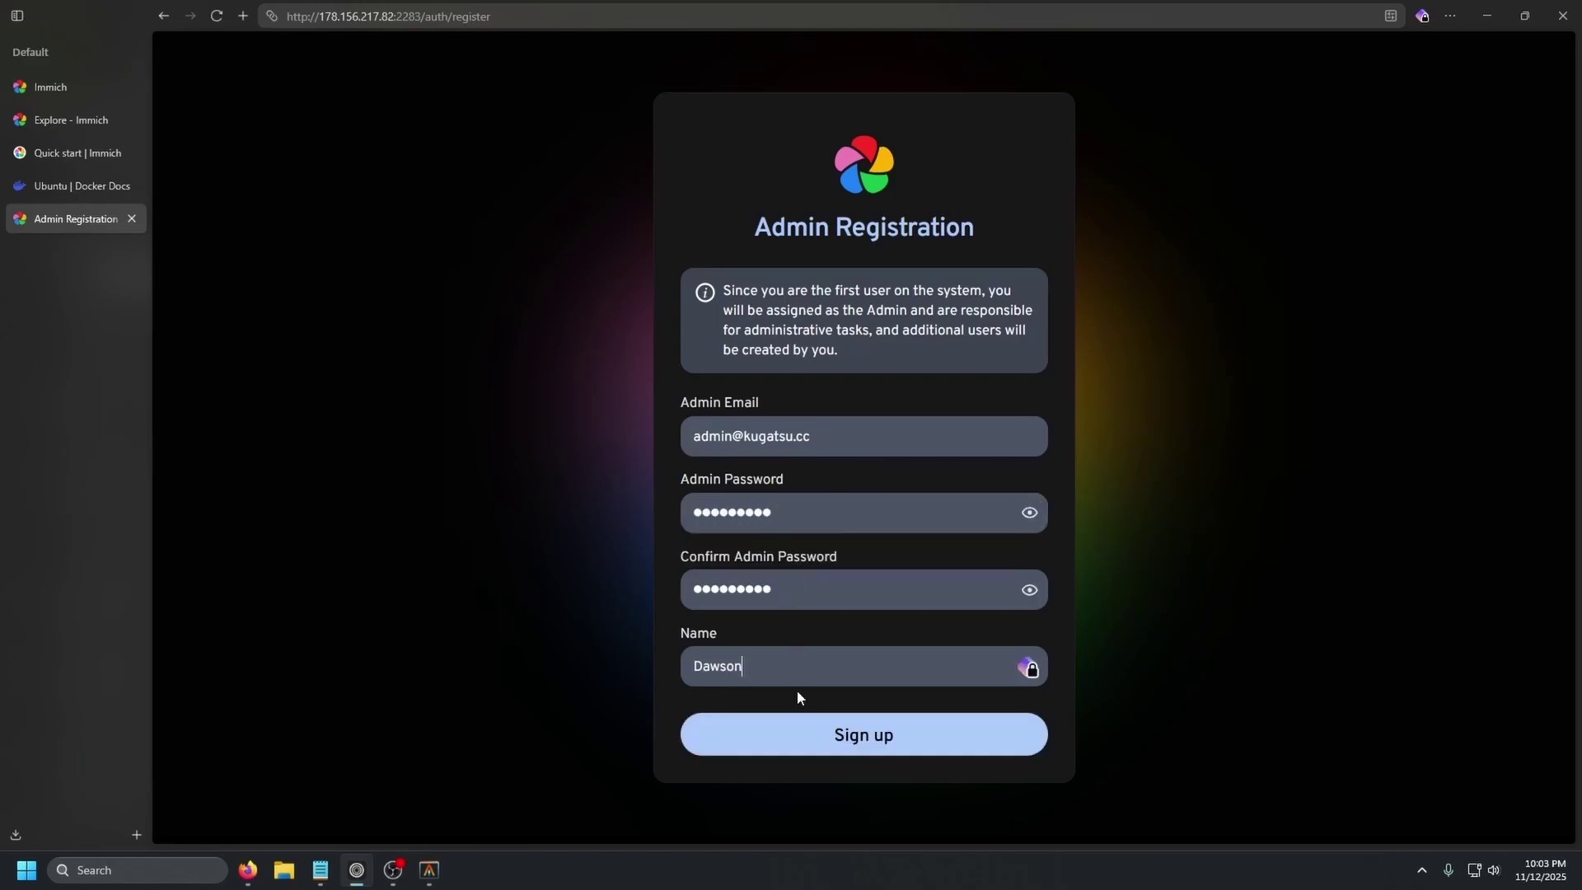
pyautogui.click(797, 745)
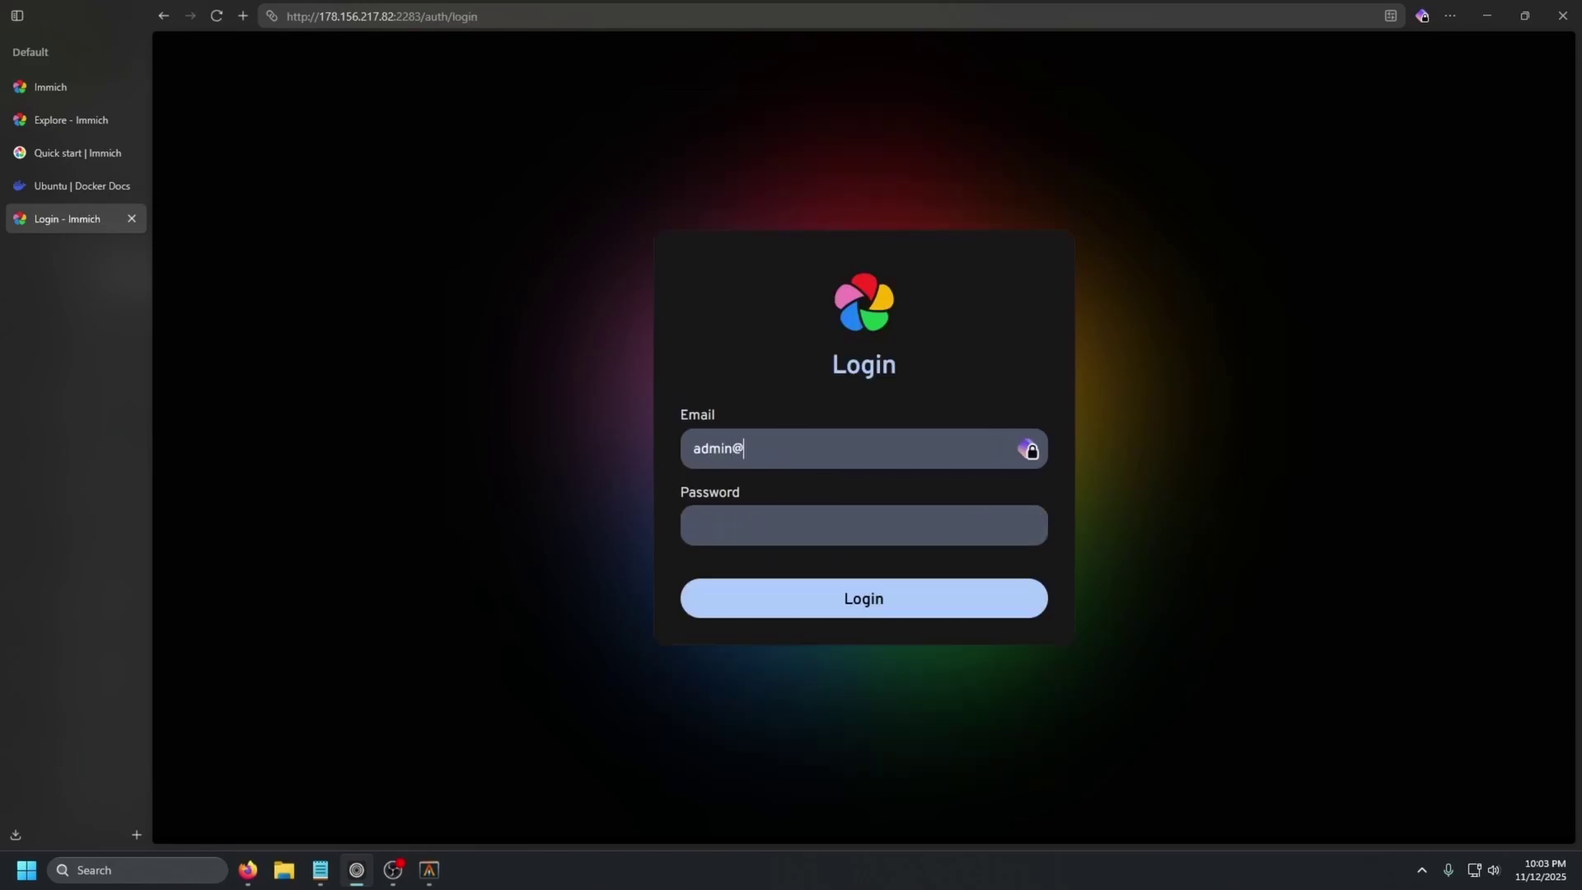
# - Log in with the new admin's email and password
pyautogui.press('Tab')
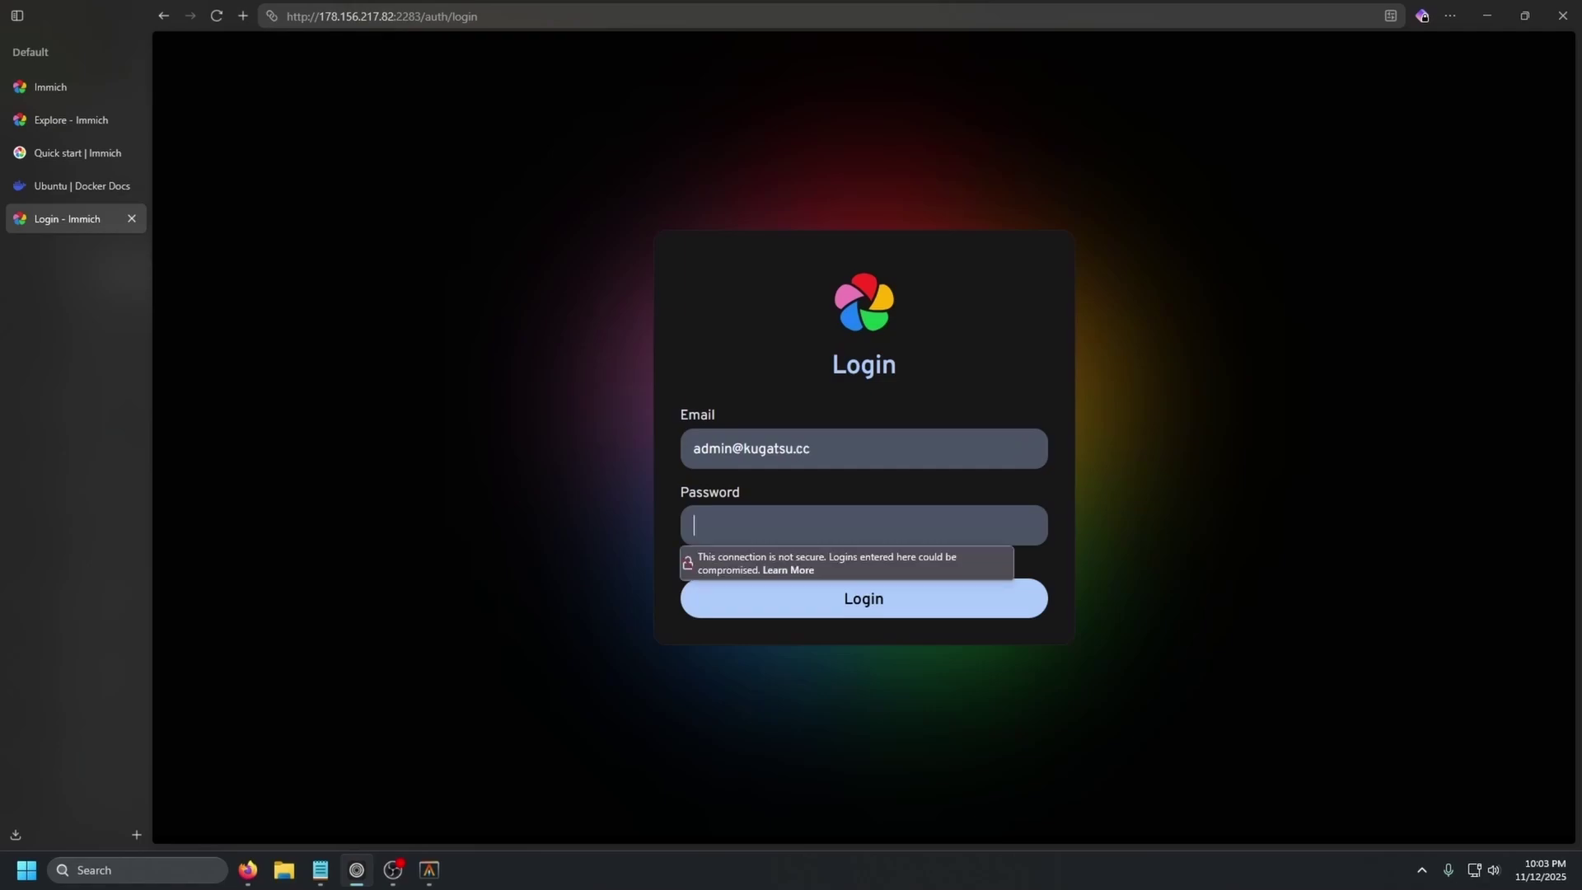
pyautogui.write('*********')
pyautogui.press('Return')
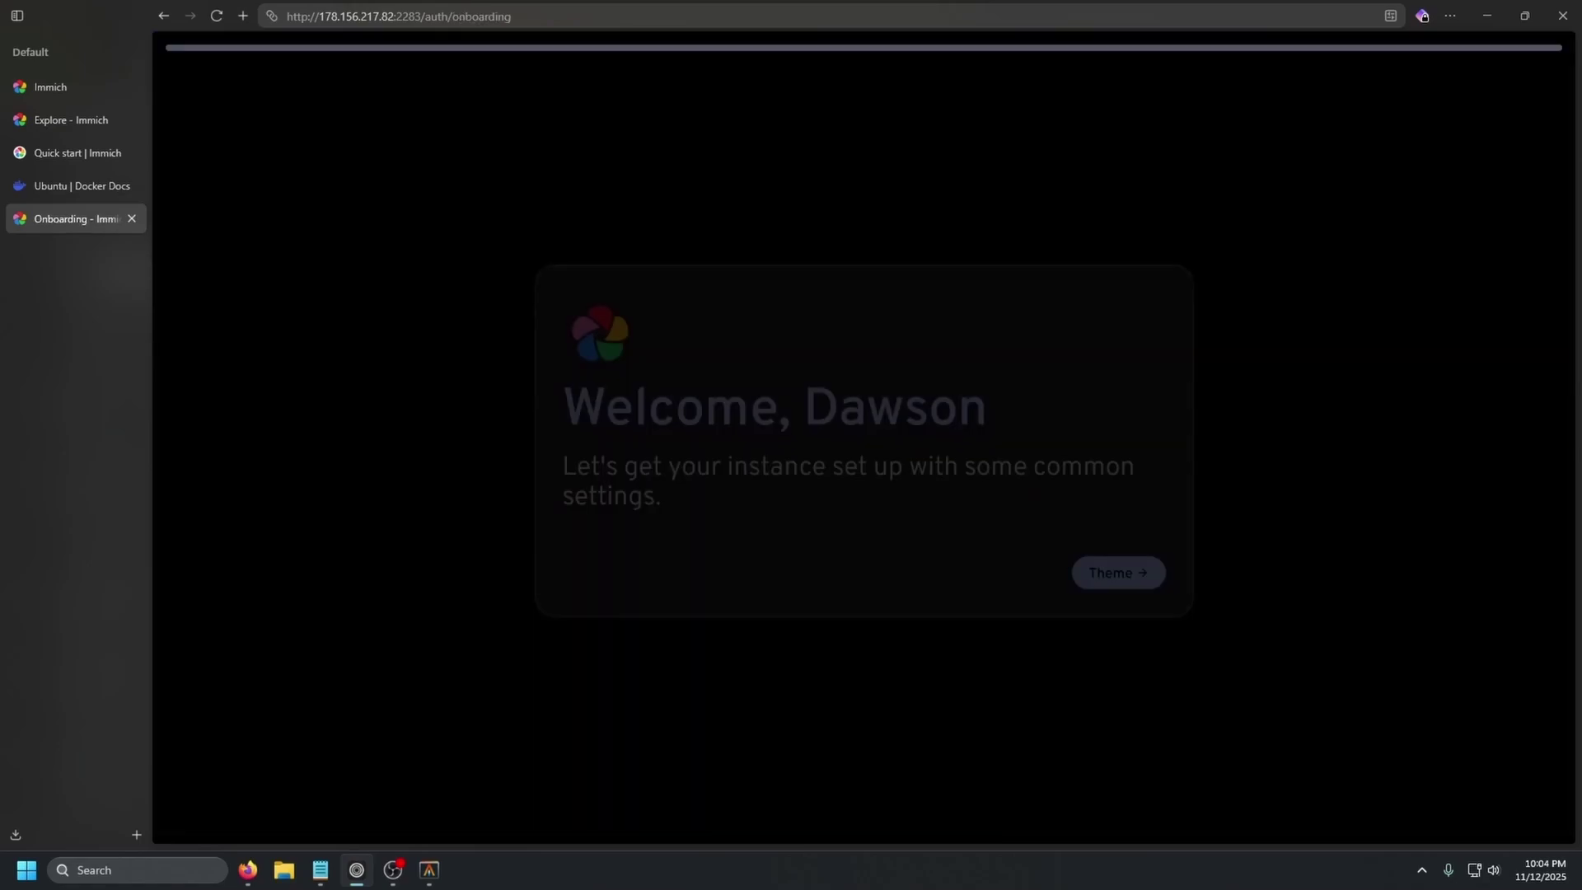
# - Step through the Theme, Language, Server Privacy and User Privacy onboarding pages
pyautogui.moveTo(563, 466); pyautogui.dragTo(1017, 494)
pyautogui.click(957, 516)
pyautogui.click(1119, 575)
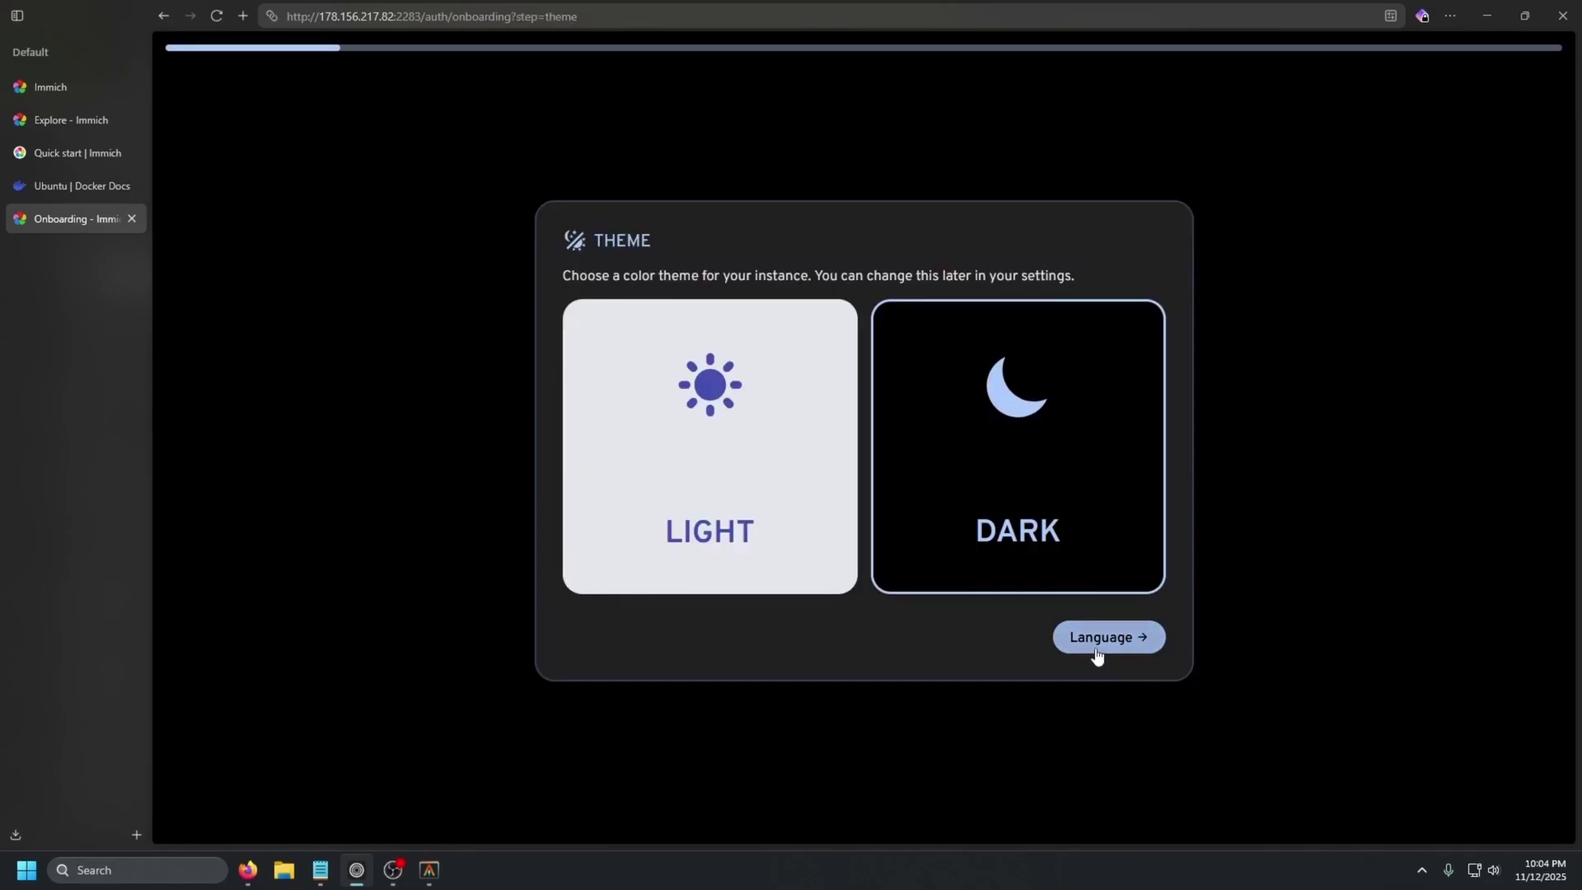
pyautogui.click(1067, 649)
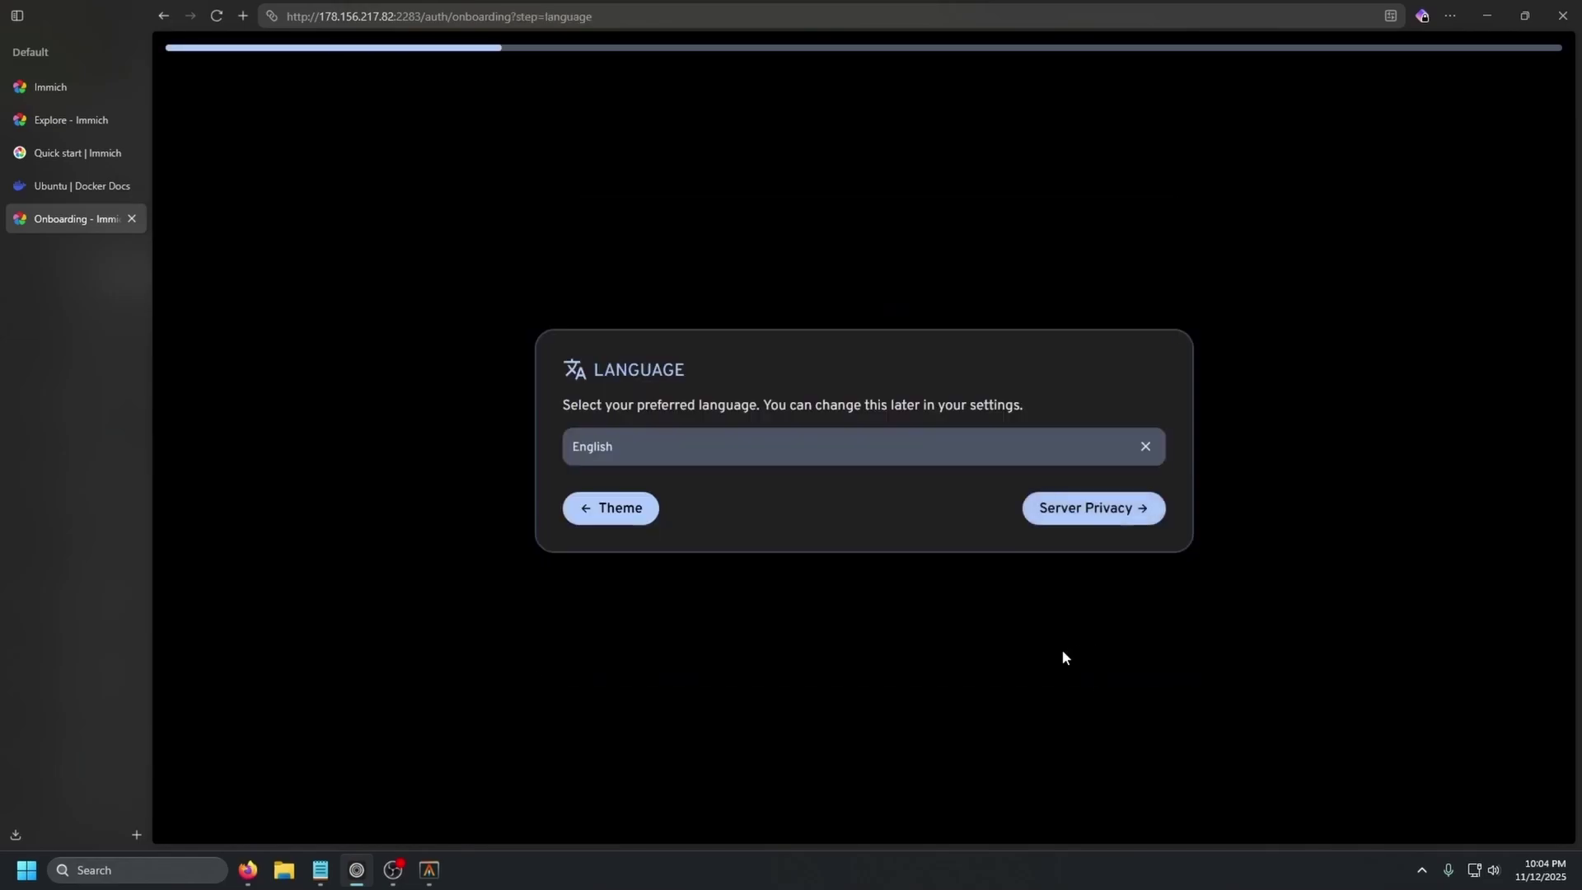
pyautogui.click(1098, 517)
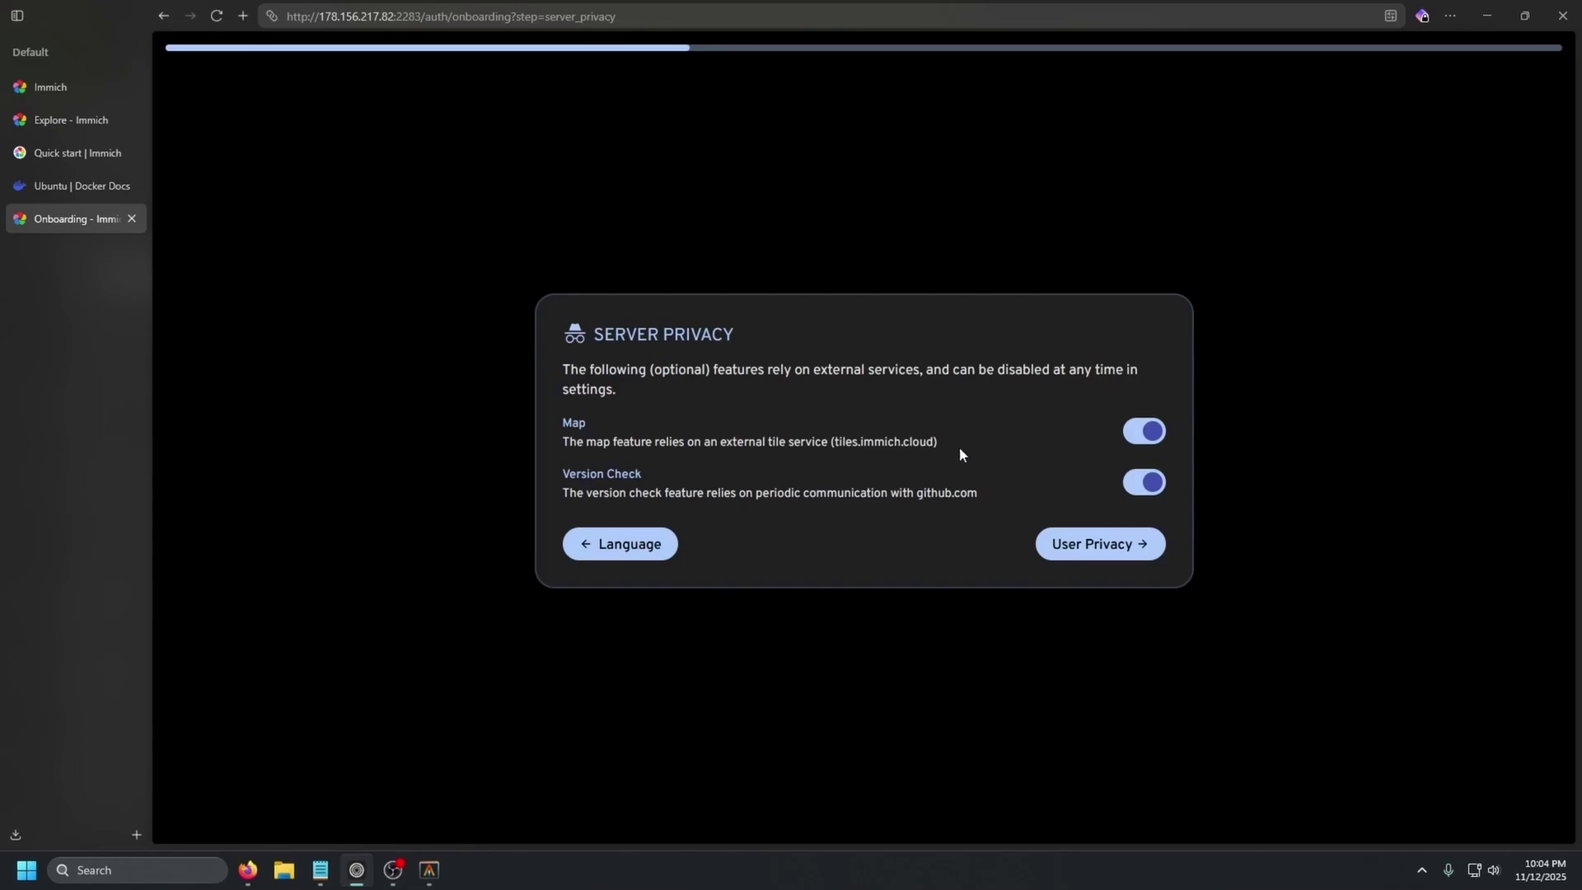
pyautogui.click(1095, 548)
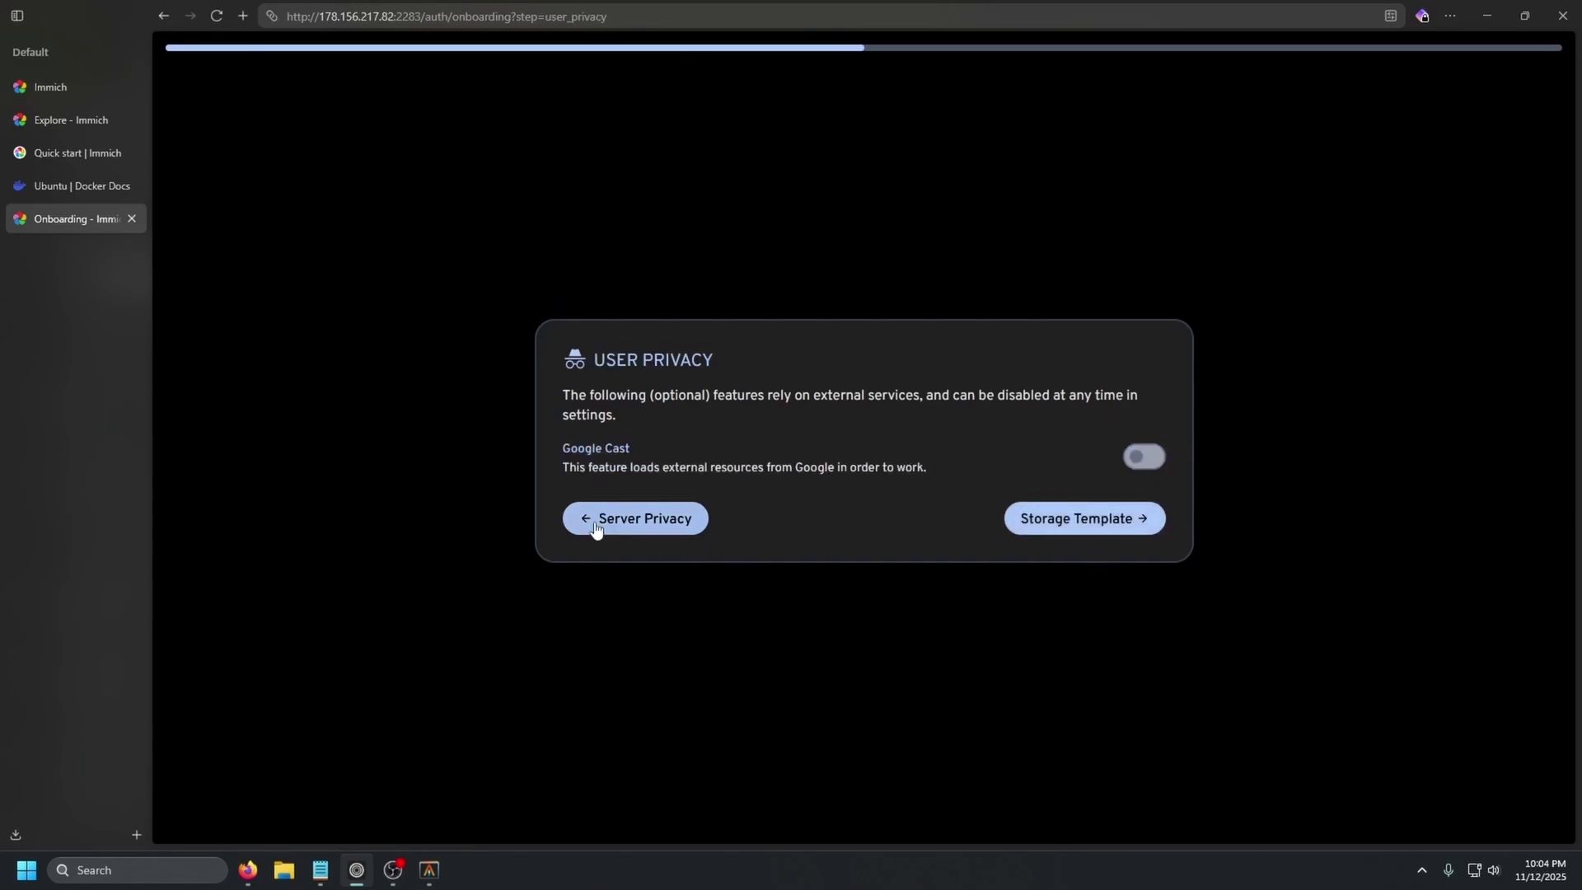
pyautogui.click(1032, 527)
# - Read the Storage Template and Backups pages, then continue to the Mobile App step
pyautogui.moveTo(741, 478); pyautogui.dragTo(558, 477)
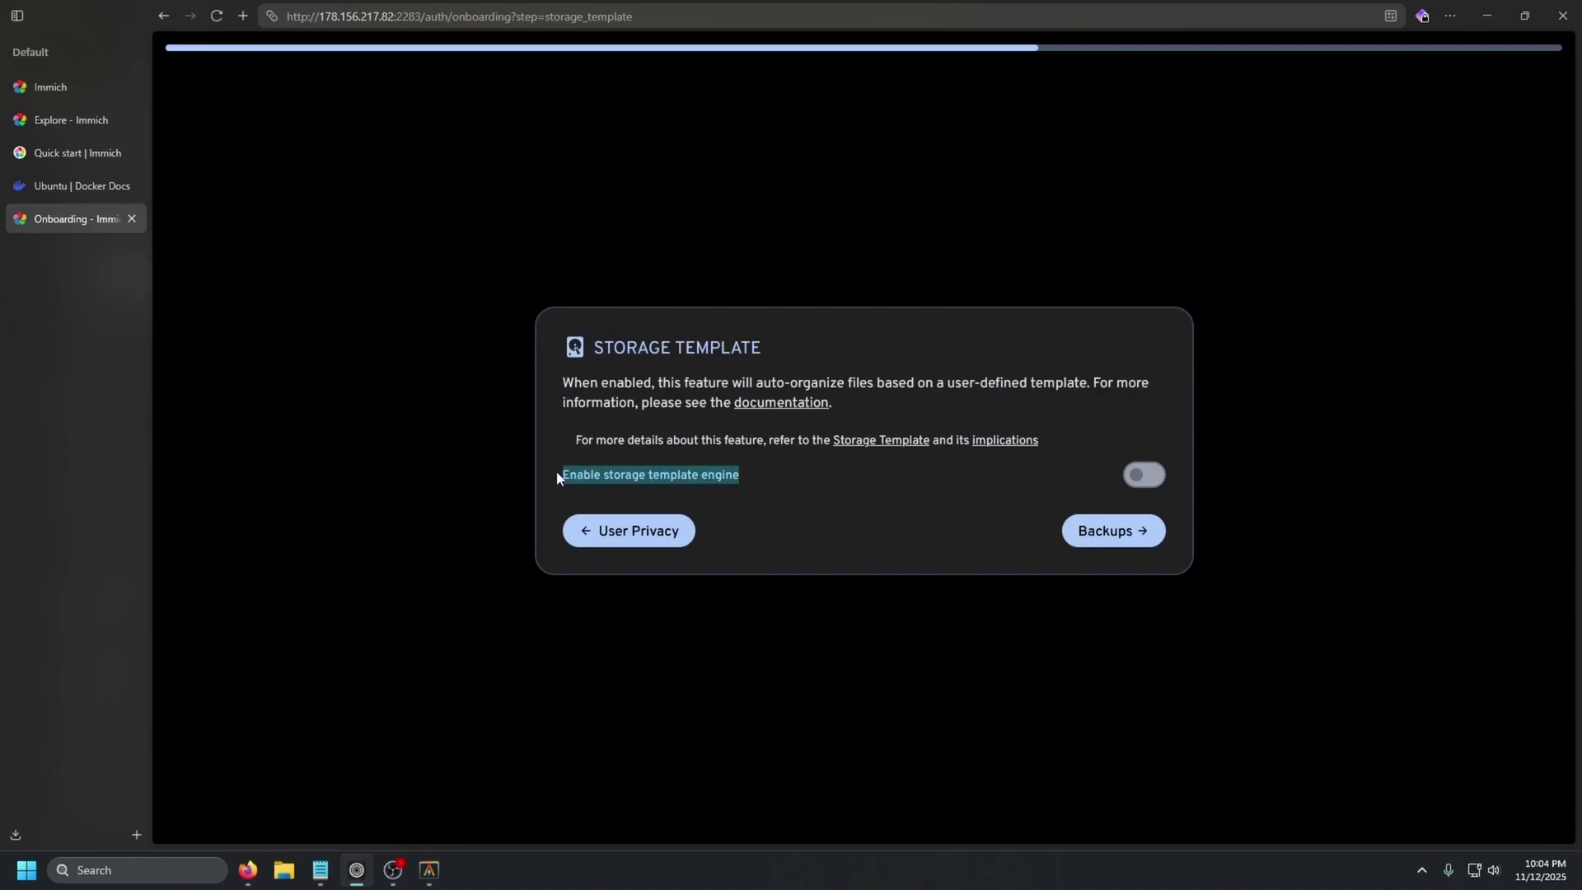
pyautogui.moveTo(562, 384); pyautogui.dragTo(1143, 392)
pyautogui.click(939, 515)
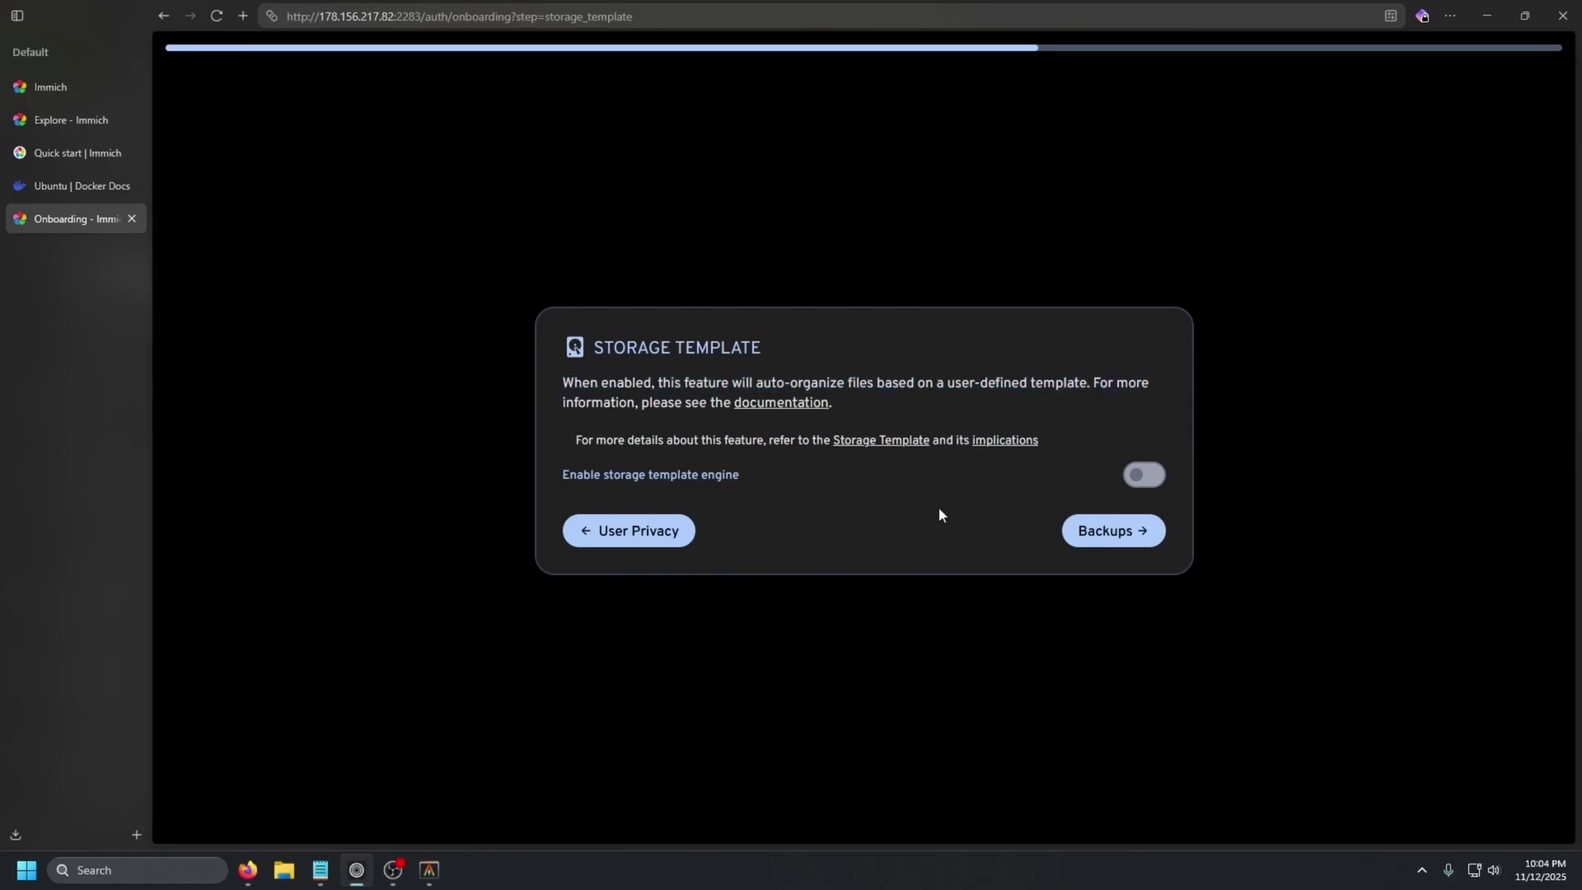
pyautogui.click(1099, 544)
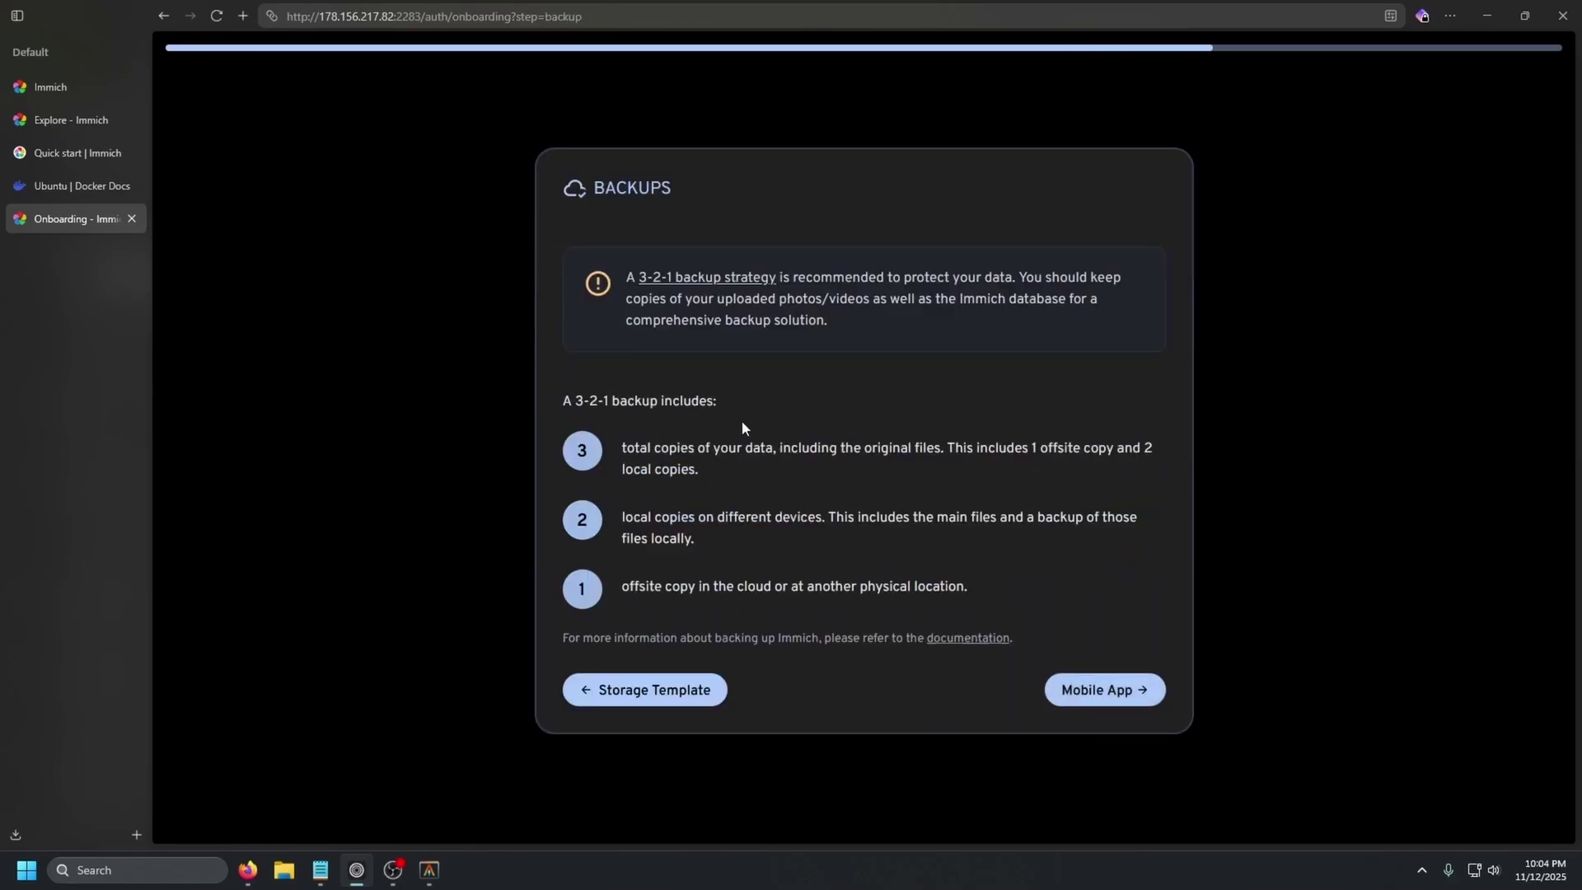
pyautogui.moveTo(741, 425); pyautogui.dragTo(723, 469)
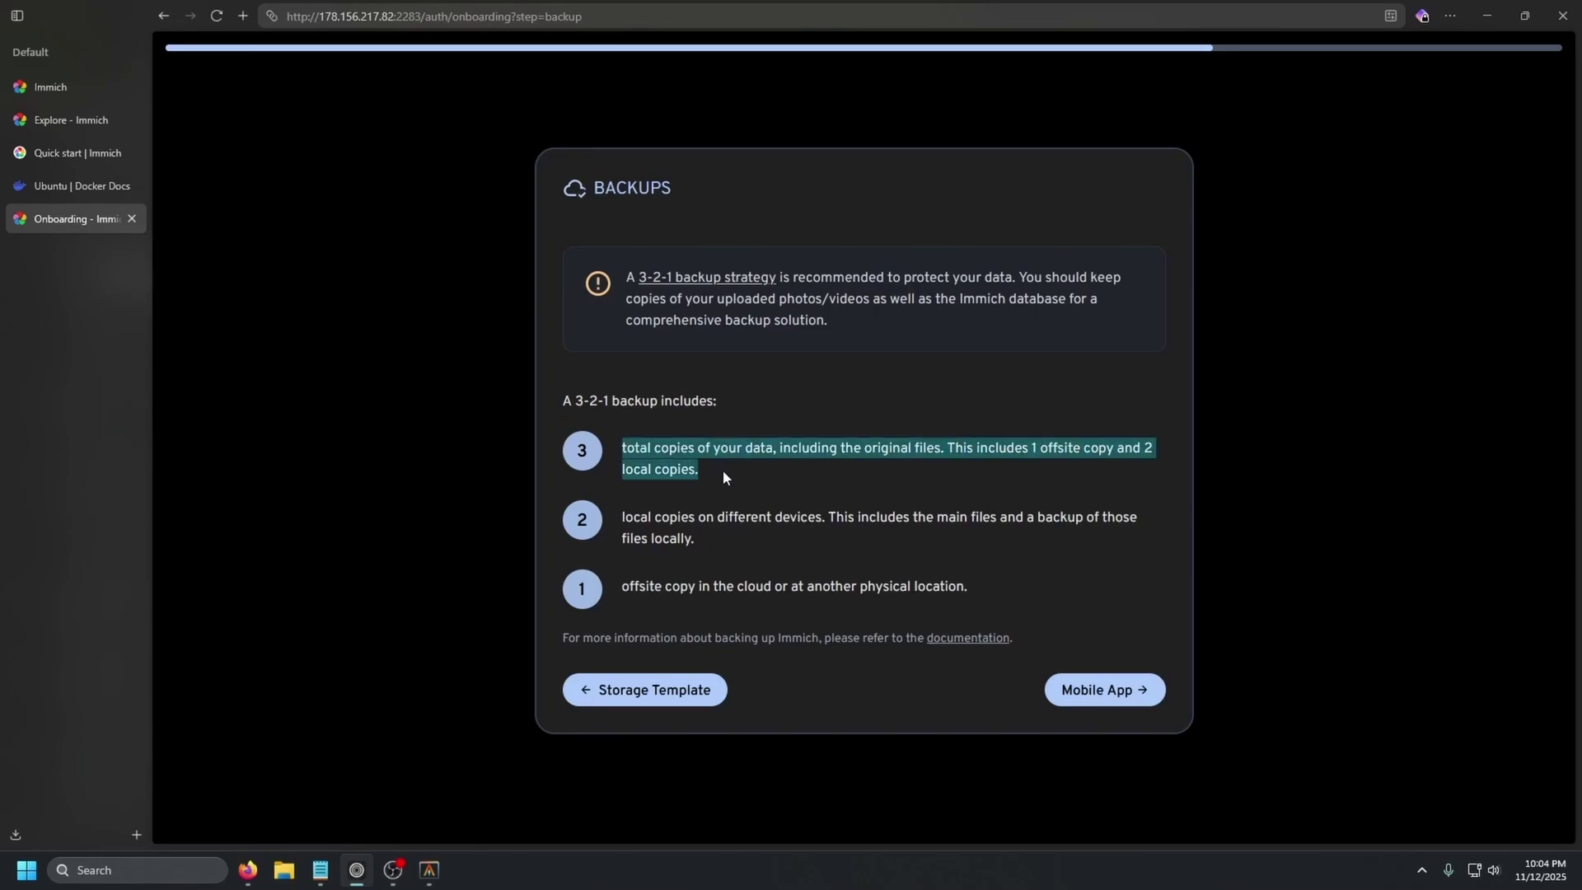
pyautogui.moveTo(625, 516); pyautogui.dragTo(900, 517)
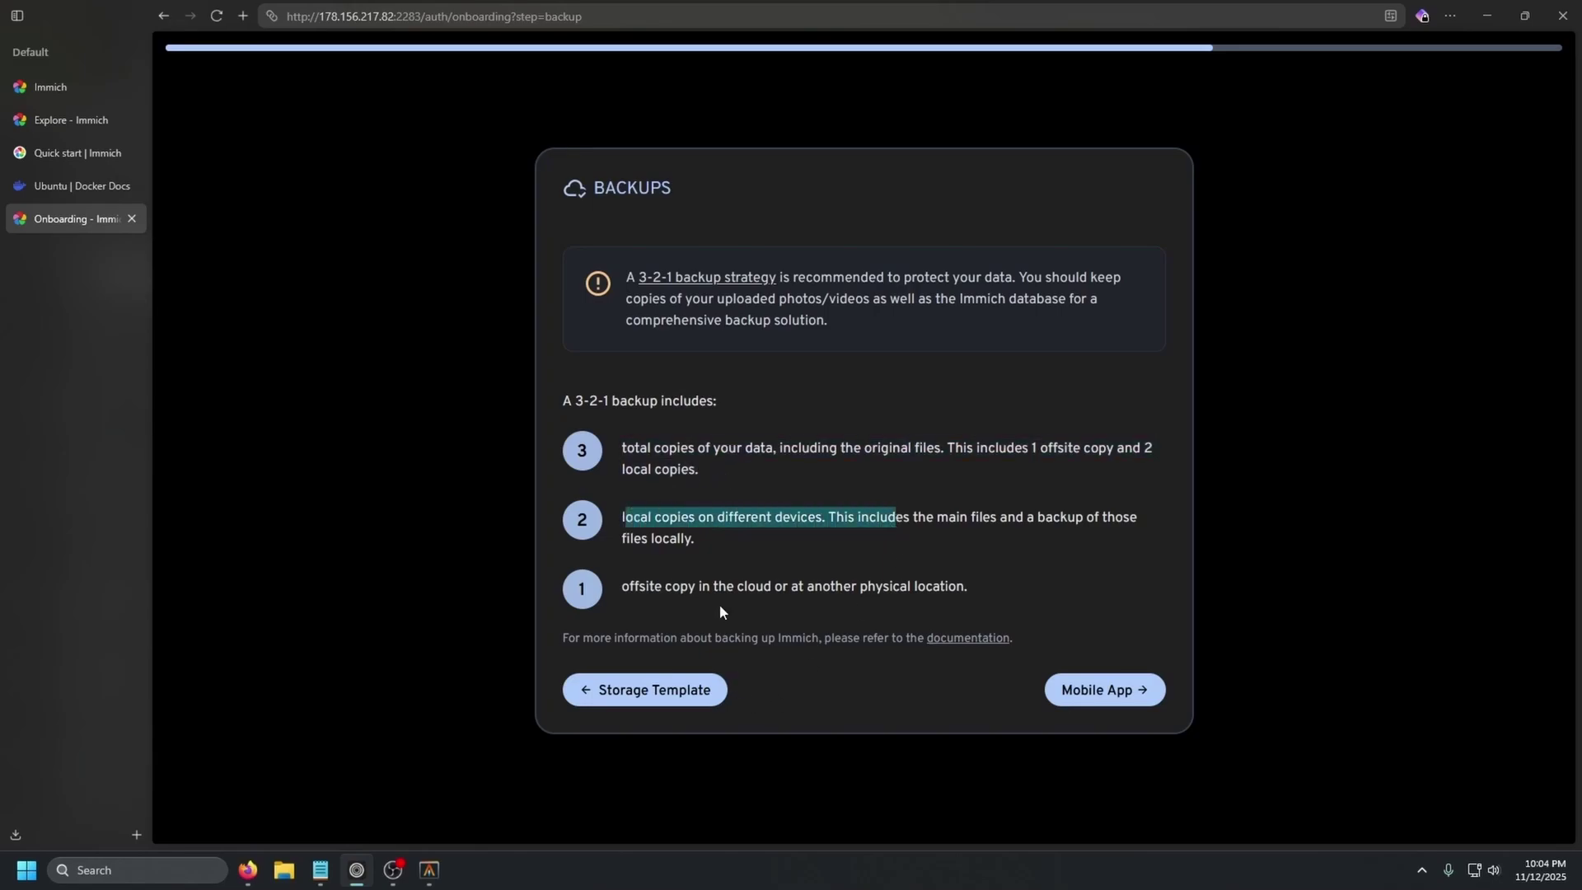
pyautogui.moveTo(628, 585); pyautogui.dragTo(987, 588)
pyautogui.click(989, 595)
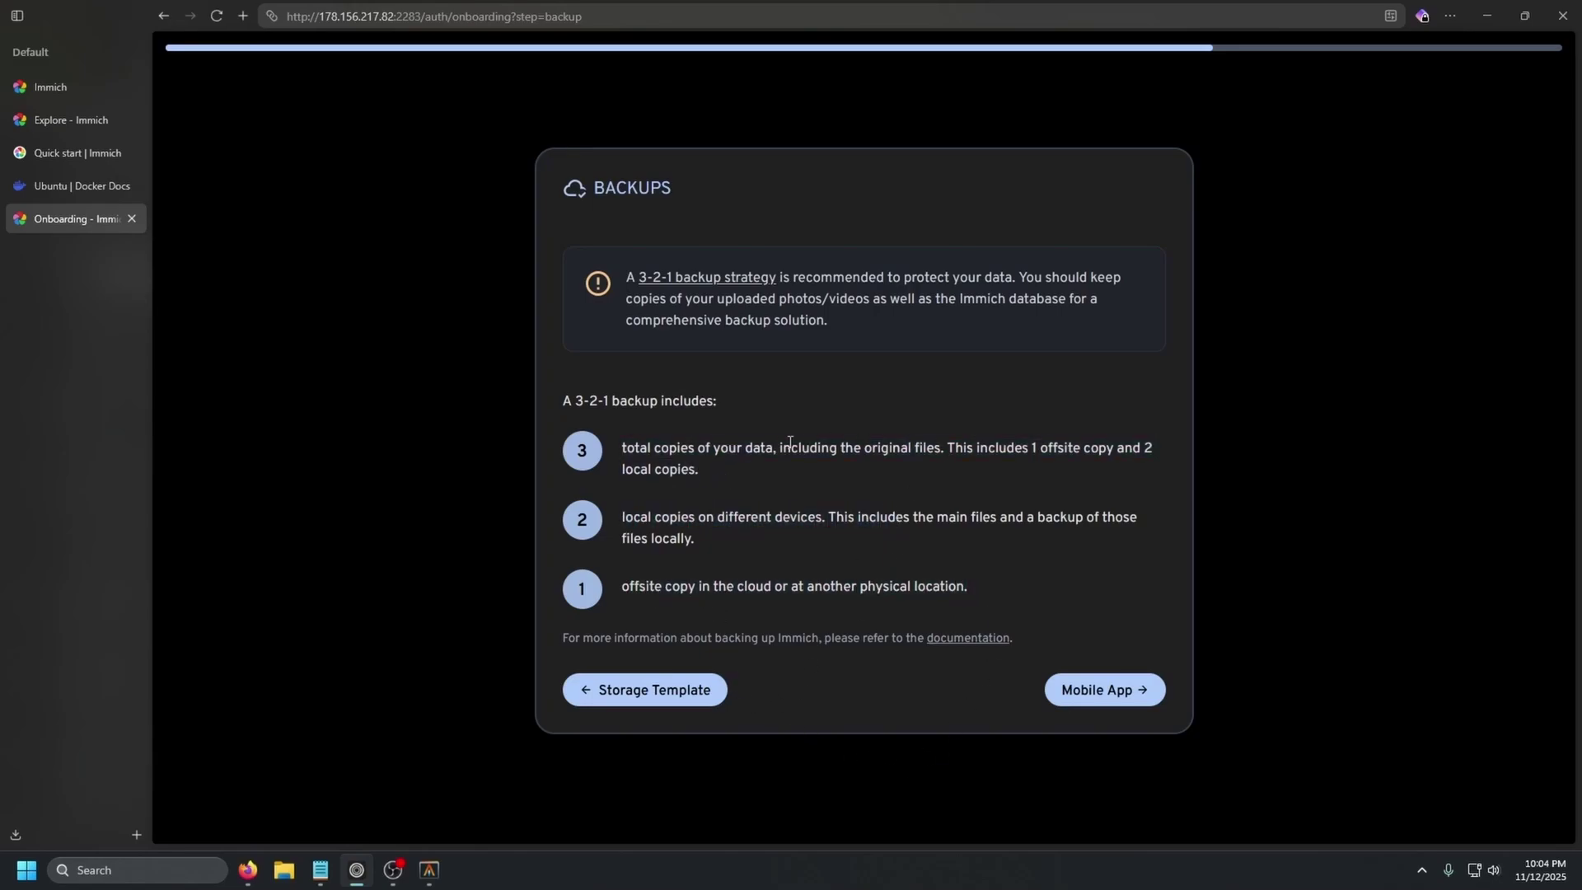
pyautogui.click(1079, 689)
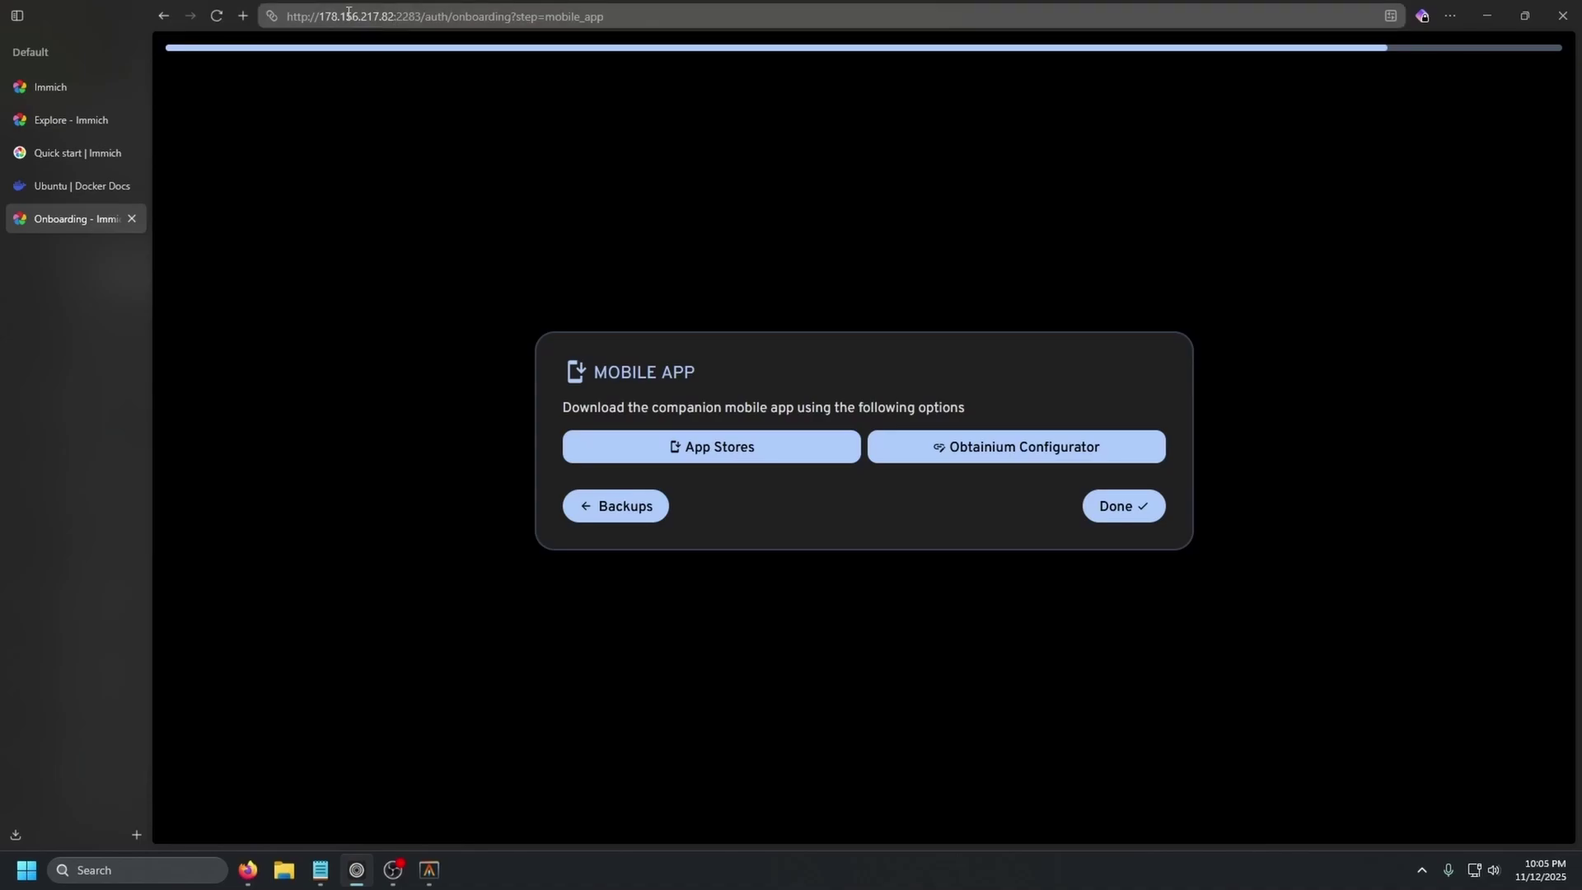
# - Finish onboarding from the Mobile App step and highlight the 7.4 GiB of 37.2 GiB storage line
pyautogui.click(1118, 506)
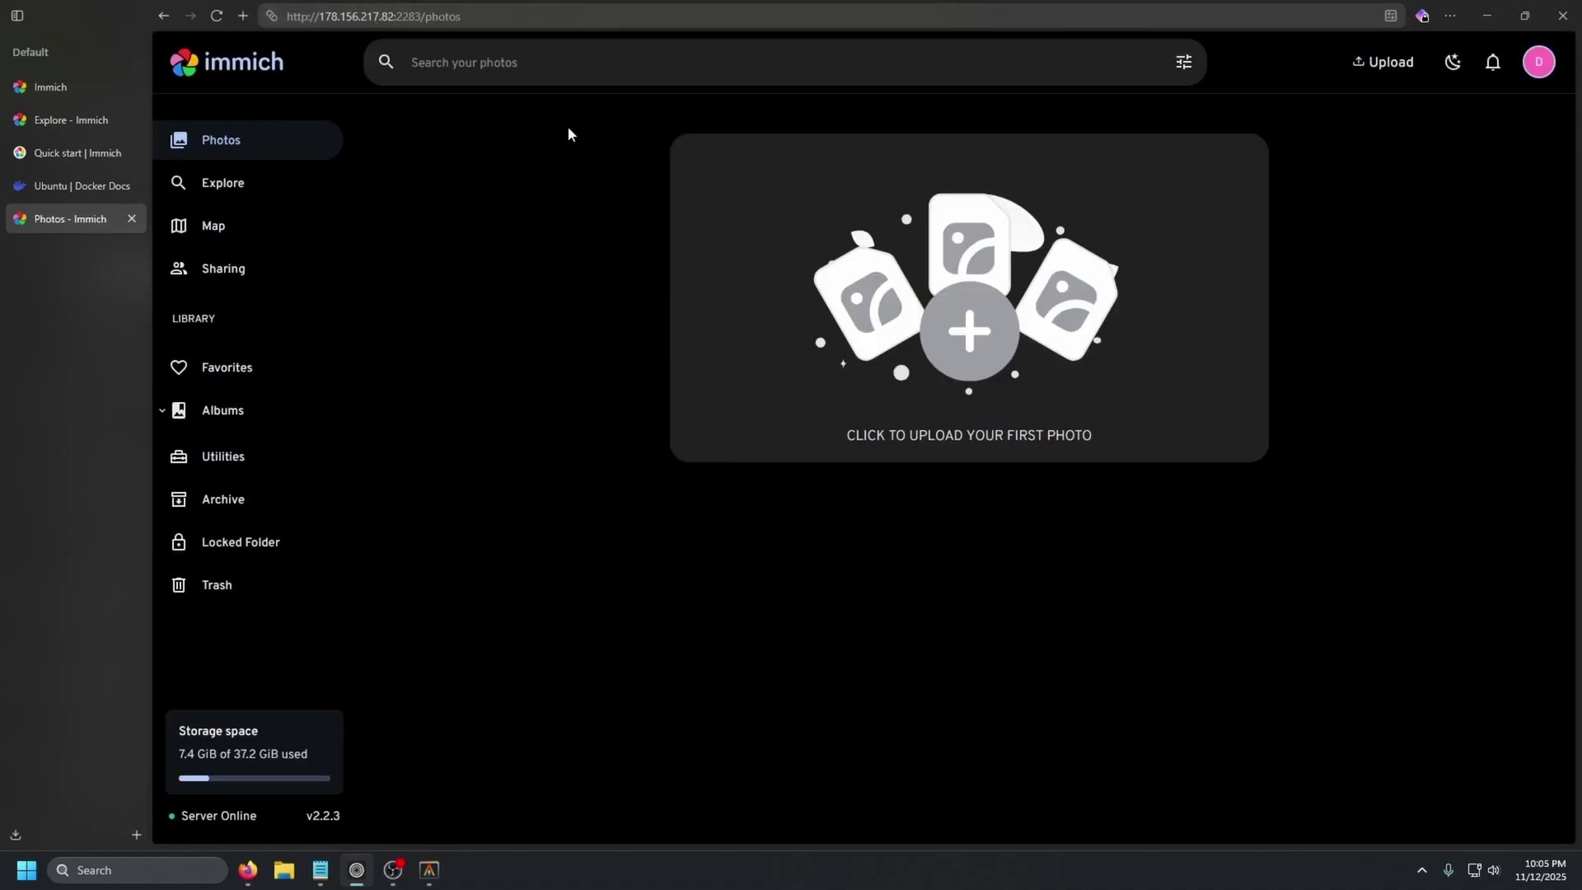
pyautogui.moveTo(296, 755); pyautogui.dragTo(178, 755)
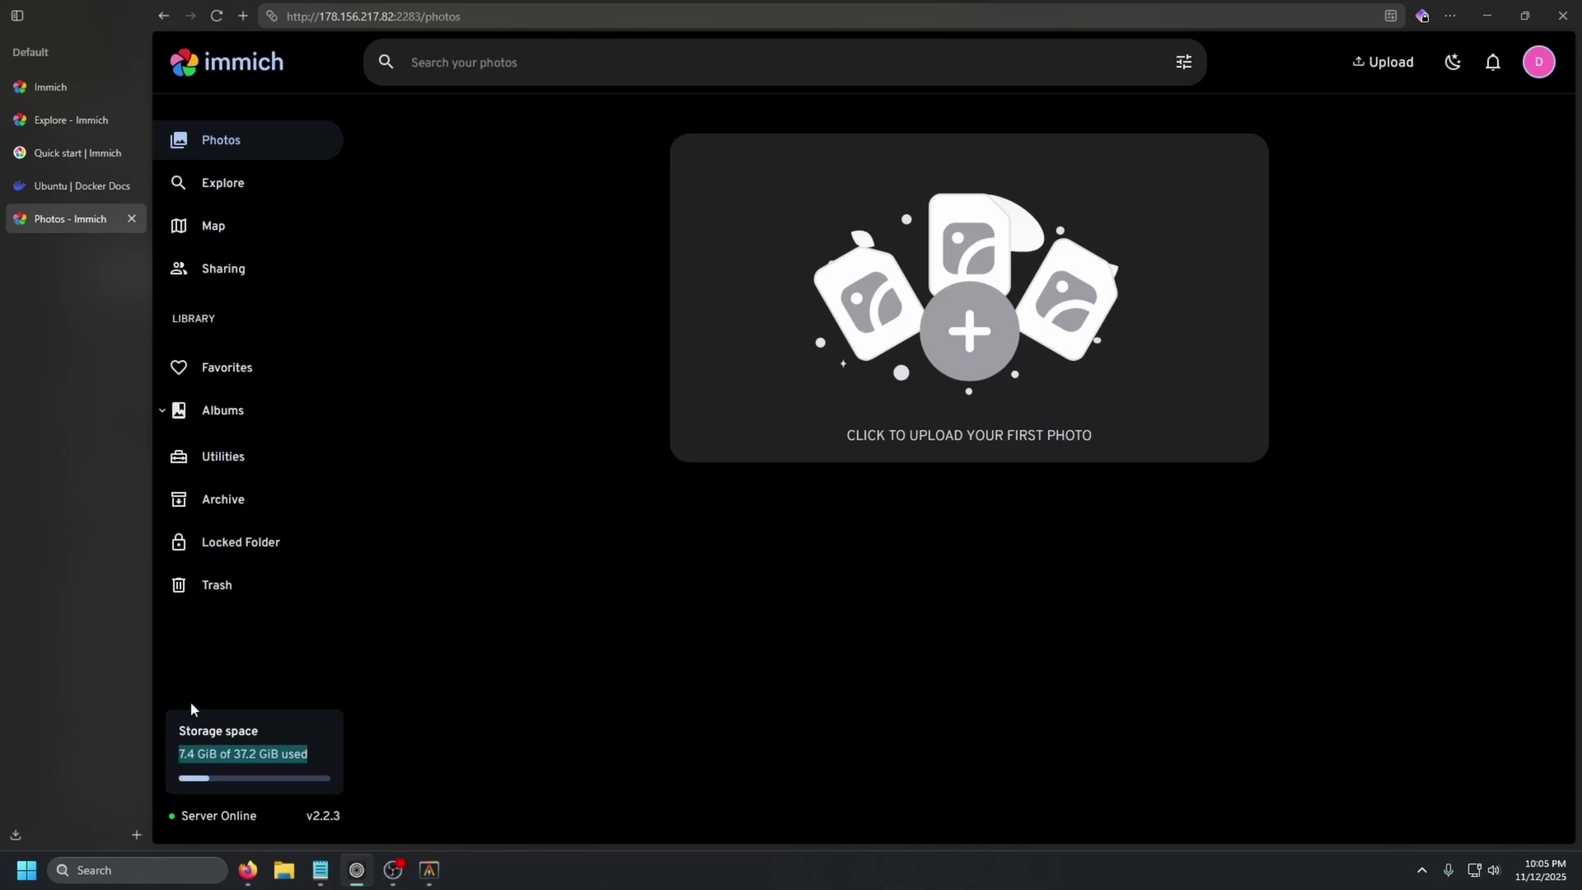